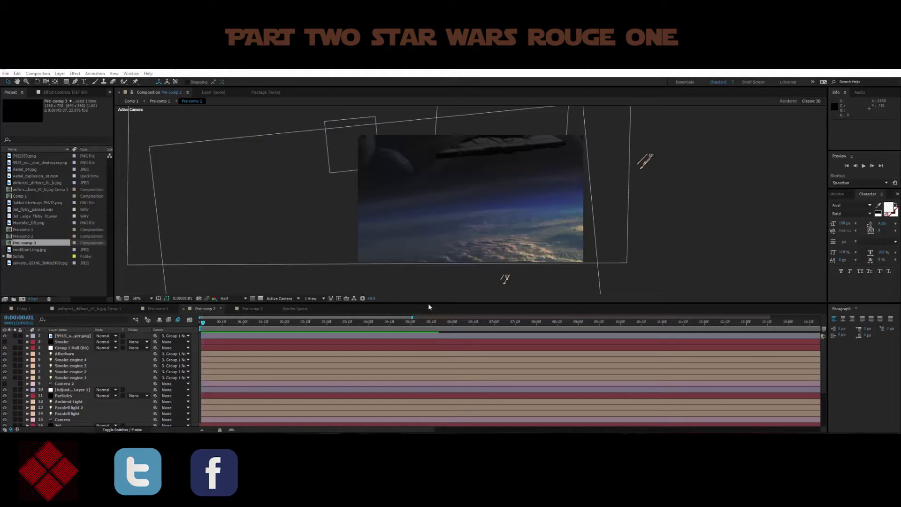
Play back the spaceship shot in Pre-comp 2 and scrub through it to a bit past two seconds
{"action": "left_click", "coordinate": [863, 166]}
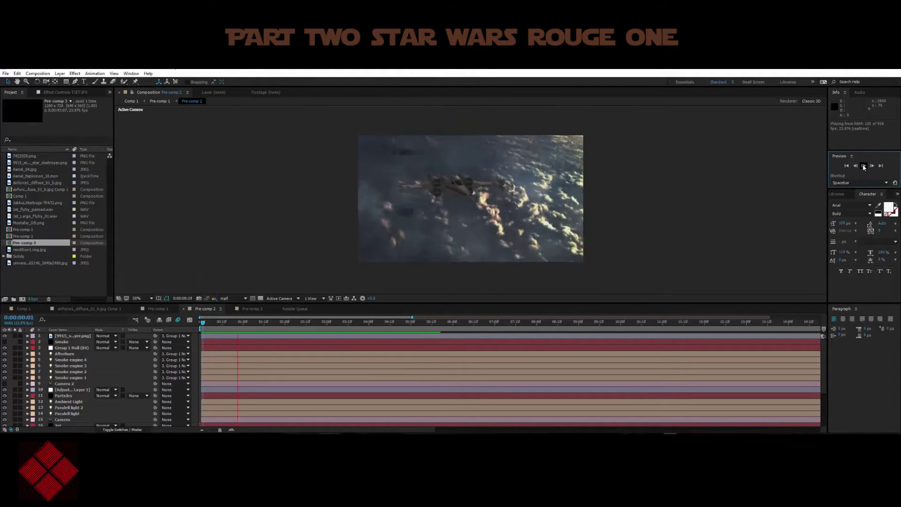
{"action": "key", "text": "space"}
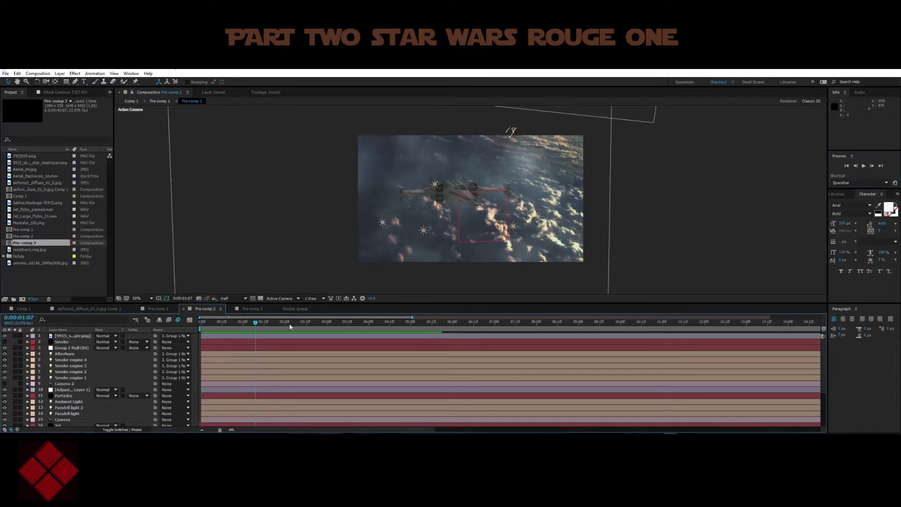
{"action": "left_click_drag", "start_coordinate": [375, 330], "coordinate": [297, 325]}
Start a new empty project, discarding the changes to the open one
{"action": "left_click", "coordinate": [6, 73]}
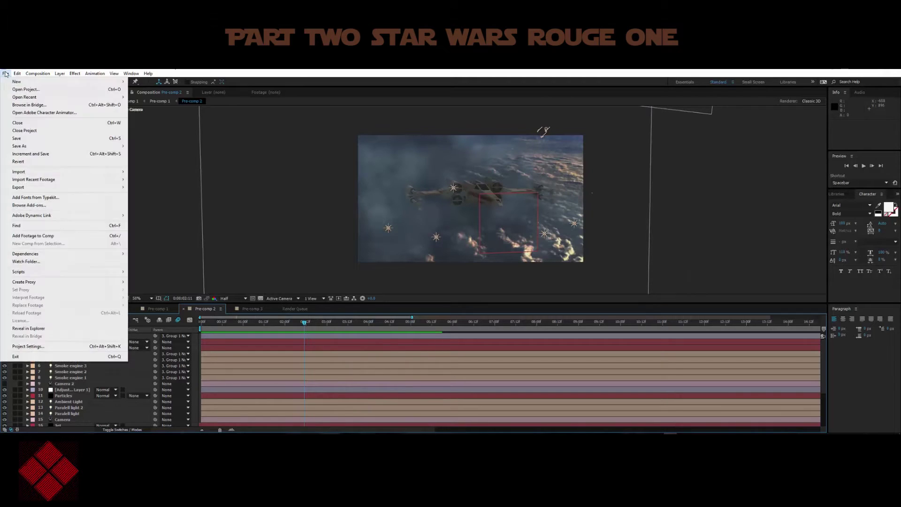
{"action": "mouse_move", "coordinate": [35, 84]}
{"action": "left_click", "coordinate": [142, 83]}
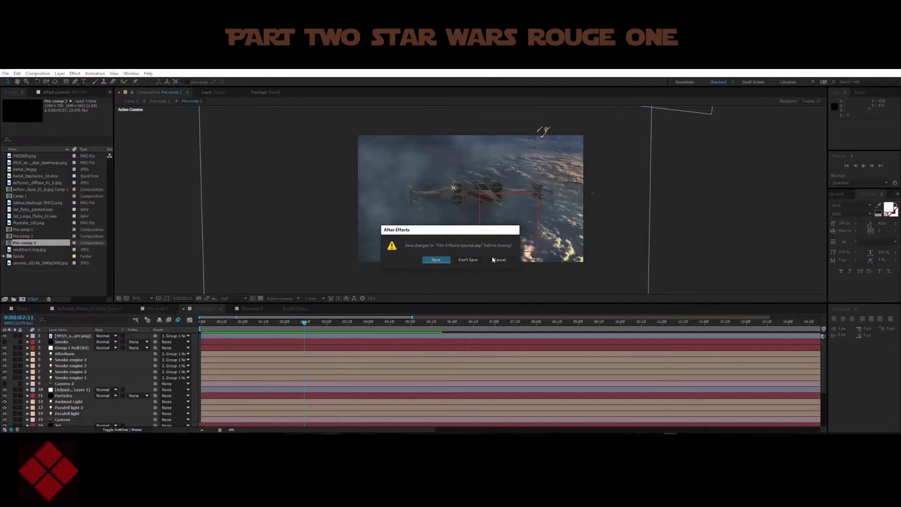
{"action": "left_click", "coordinate": [469, 260]}
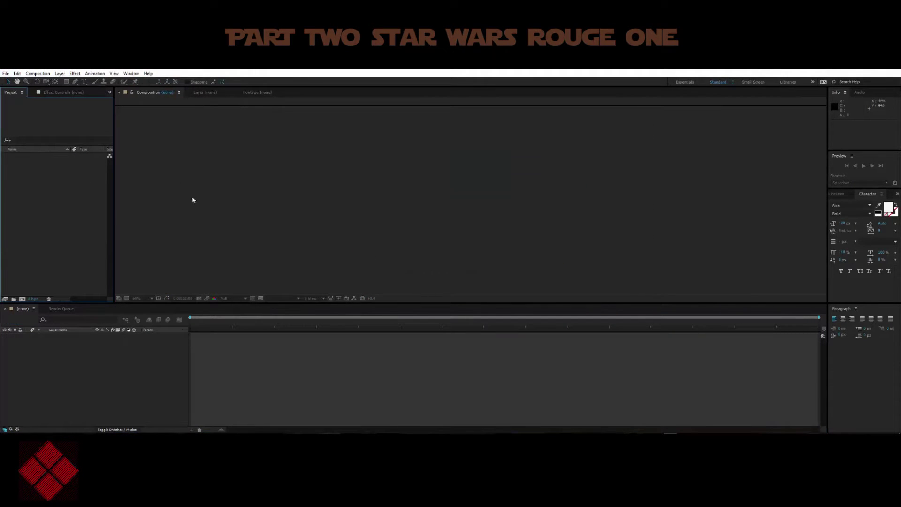
Create a new 1920 x 1080 composition at 29.97 fps with a duration of about 33 seconds
{"action": "left_click", "coordinate": [38, 73]}
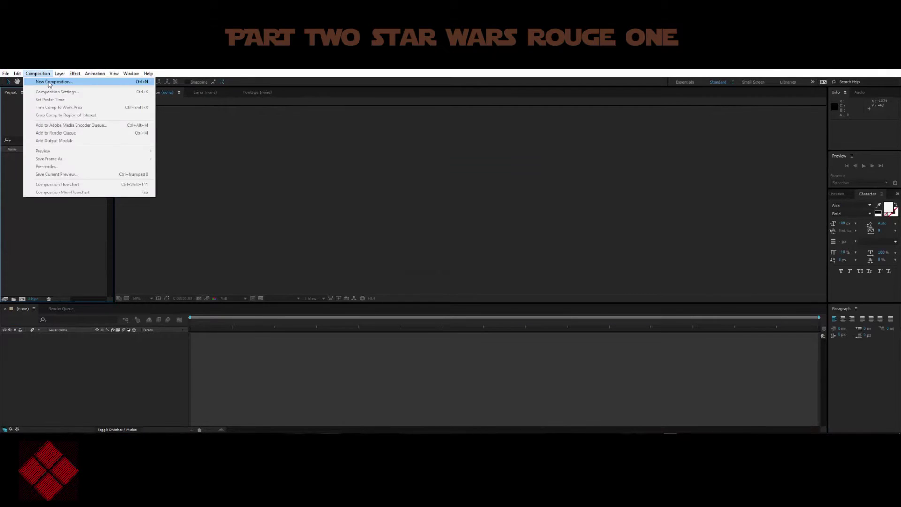
{"action": "left_click", "coordinate": [48, 83]}
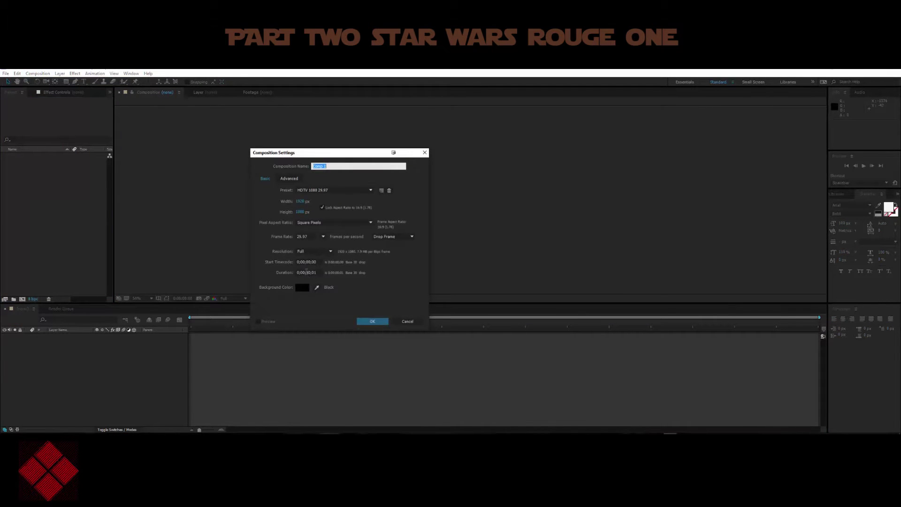
{"action": "left_click", "coordinate": [306, 272]}
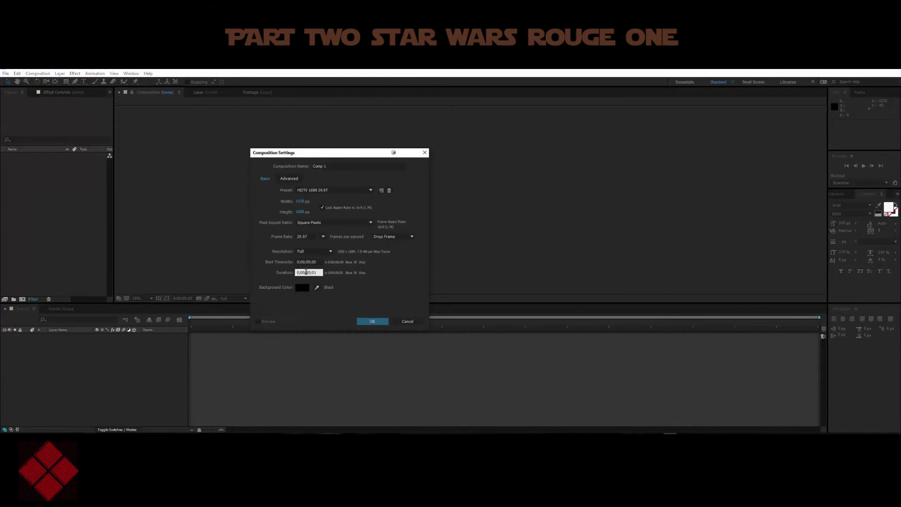
{"action": "double_click", "coordinate": [307, 272]}
{"action": "key", "text": "Return"}
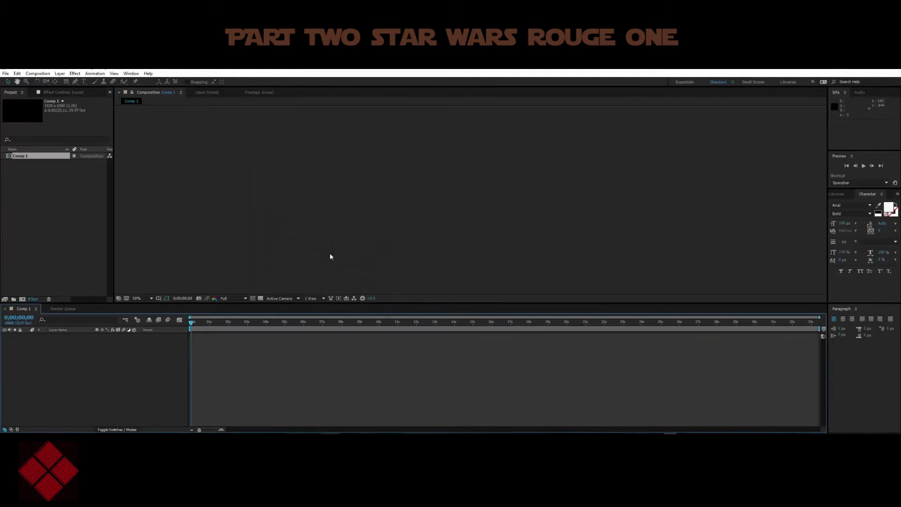
Briefly preview the empty composition and return the playhead to the first frame
{"action": "left_click", "coordinate": [863, 166]}
{"action": "left_click", "coordinate": [864, 166]}
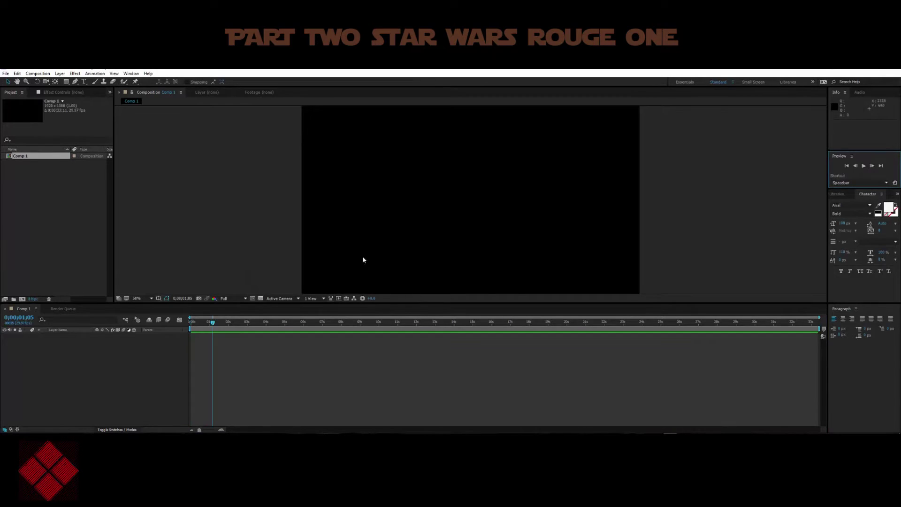
{"action": "left_click_drag", "start_coordinate": [213, 324], "coordinate": [170, 325]}
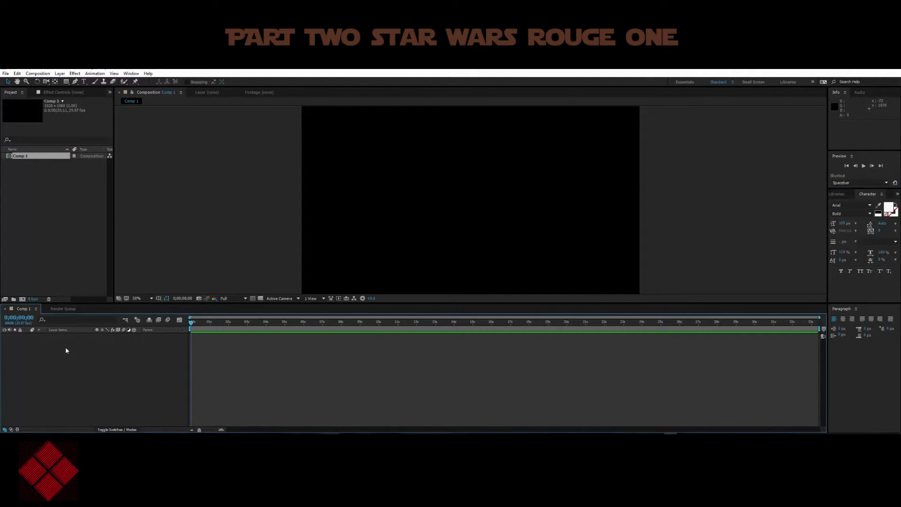
Import the cloud image Aerial_04.jpg and place it as a layer centred in Comp 1
{"action": "left_click", "coordinate": [5, 73]}
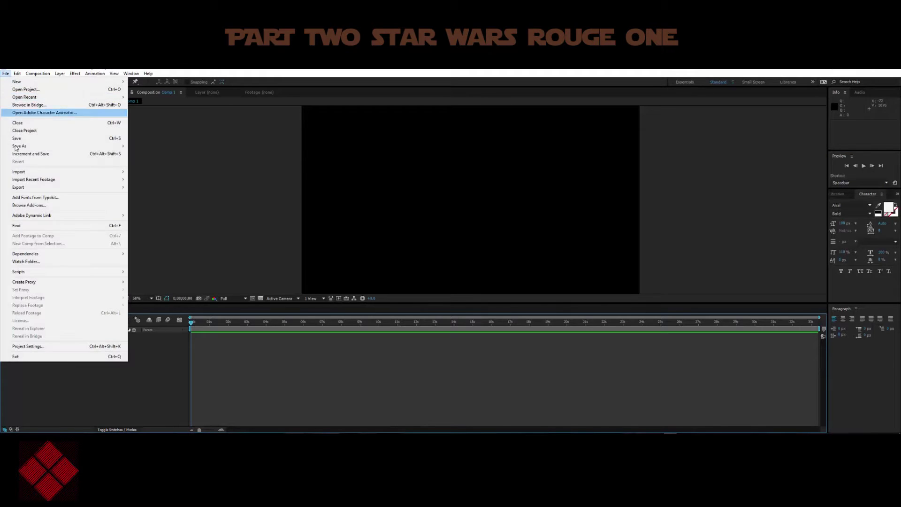
{"action": "left_click", "coordinate": [142, 171]}
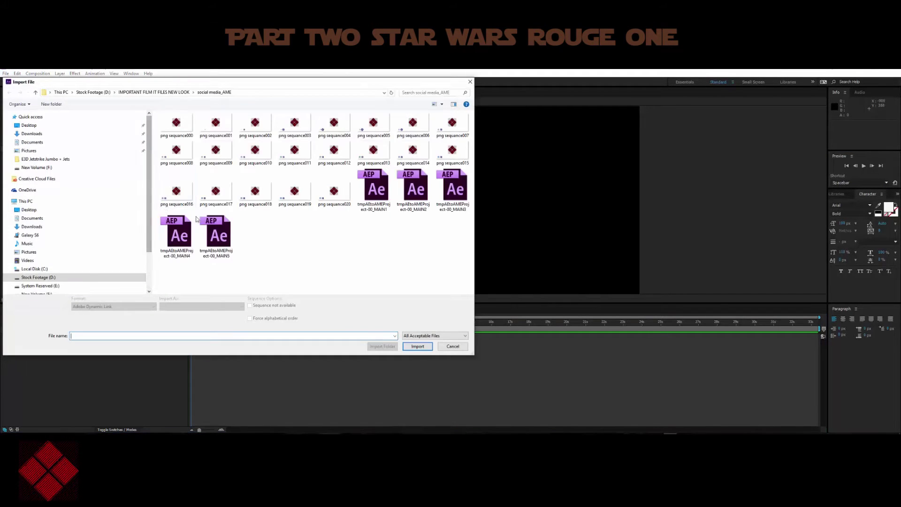
{"action": "left_click", "coordinate": [59, 126]}
{"action": "double_click", "coordinate": [295, 183]}
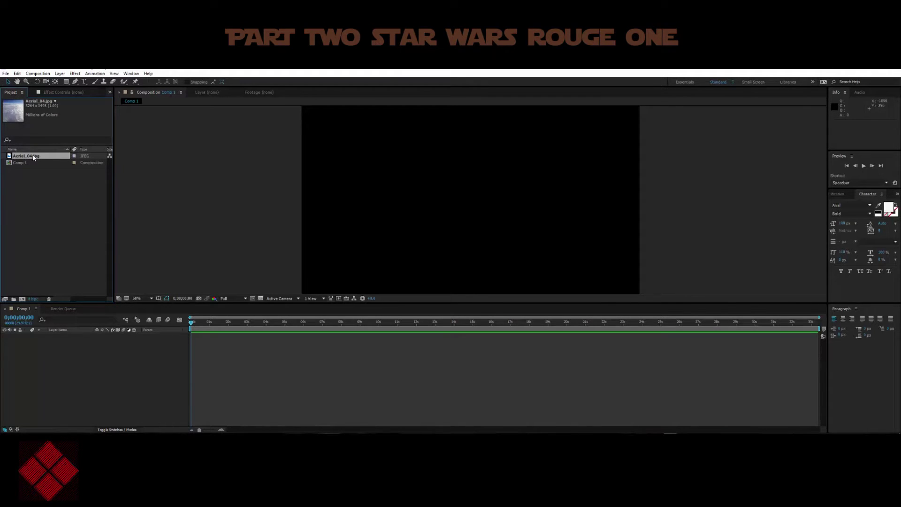
{"action": "left_click_drag", "start_coordinate": [33, 157], "coordinate": [484, 206]}
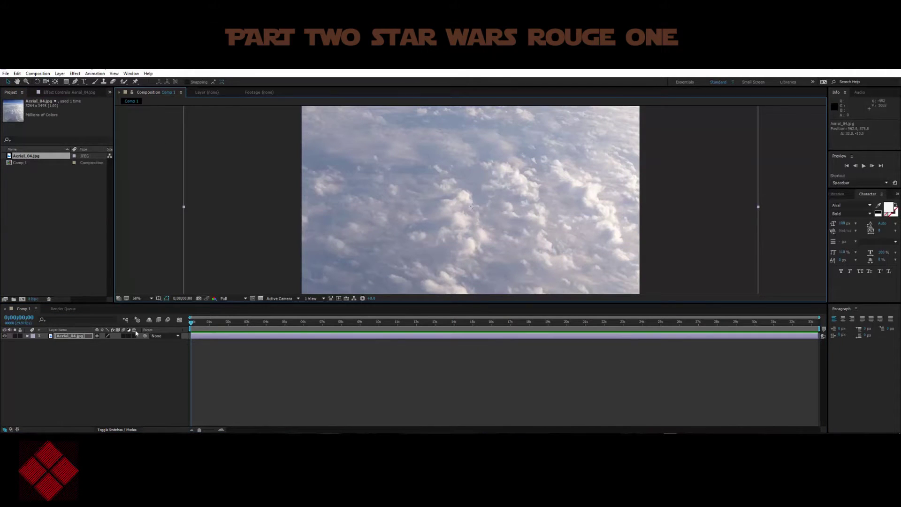
Make the Aerial_04.jpg layer 3D and push it back in depth until its width about matches the frame
{"action": "left_click", "coordinate": [134, 335]}
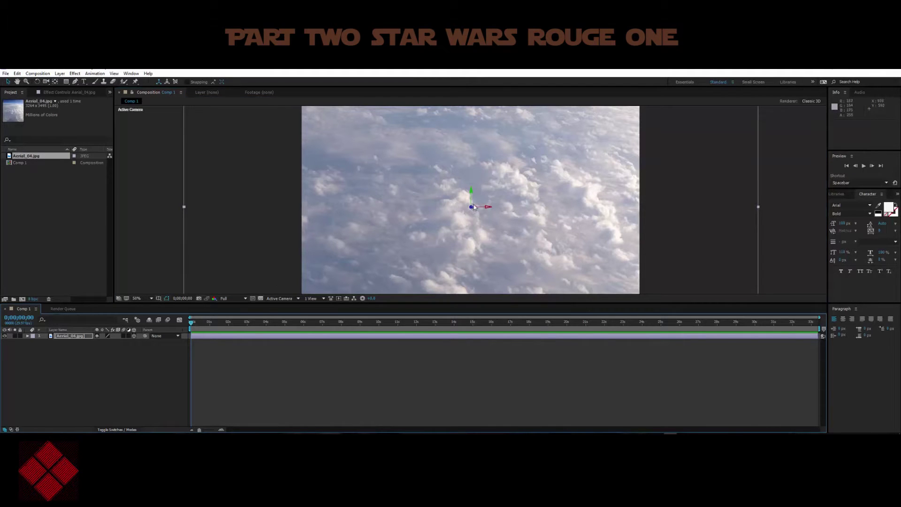
{"action": "left_click_drag", "start_coordinate": [471, 207], "coordinate": [476, 84]}
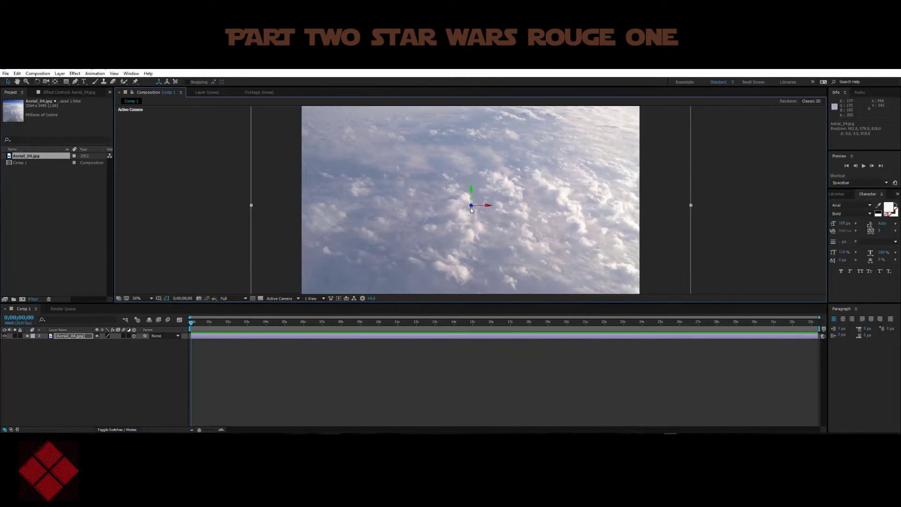
{"action": "left_click_drag", "start_coordinate": [471, 207], "coordinate": [440, 372]}
In the Top view, move the cloud layer farther back along its Z axis
{"action": "left_click", "coordinate": [291, 298]}
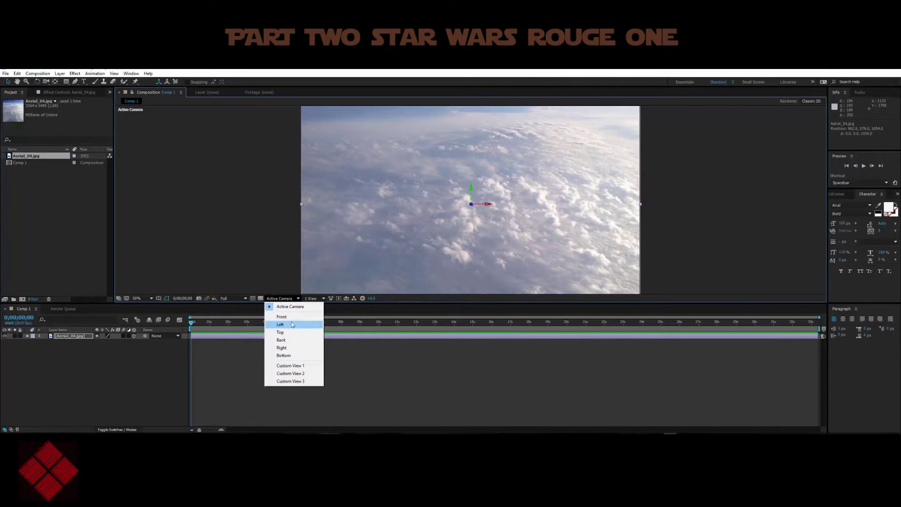
{"action": "left_click", "coordinate": [290, 332]}
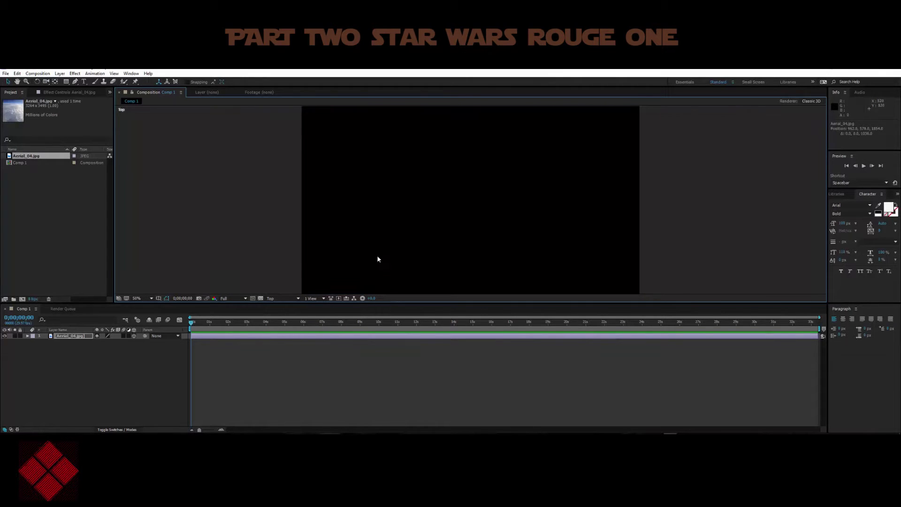
{"action": "scroll", "coordinate": [393, 245], "scroll_direction": "down", "scroll_amount": 4}
{"action": "scroll", "coordinate": [394, 243], "scroll_direction": "up", "scroll_amount": 4}
{"action": "scroll", "coordinate": [406, 231], "scroll_direction": "down", "scroll_amount": 4}
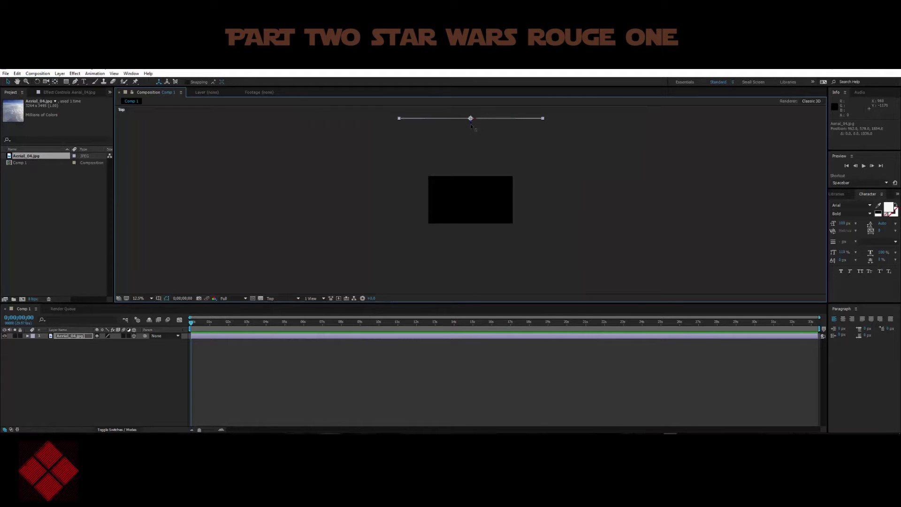
{"action": "left_click_drag", "start_coordinate": [471, 126], "coordinate": [474, 109]}
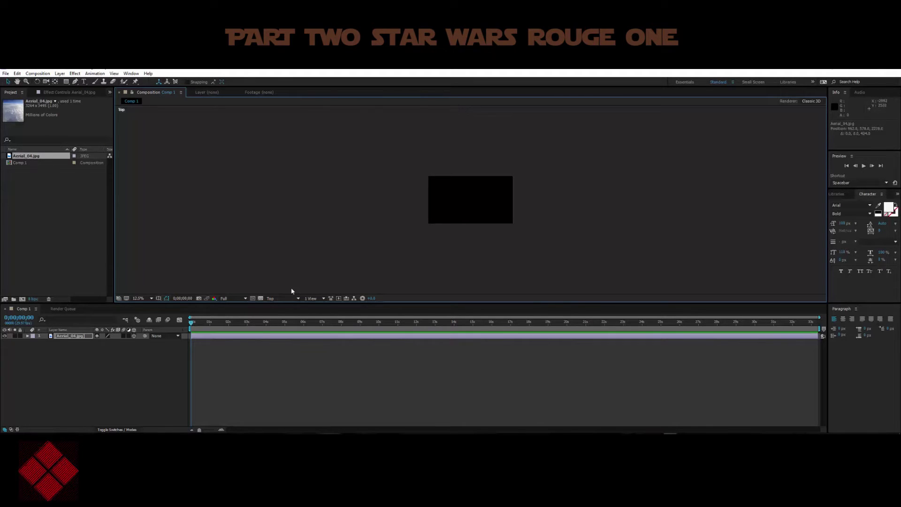
Return to the Active Camera view and stretch the cloud layer horizontally to about 151% so it extends past the frame
{"action": "left_click", "coordinate": [287, 298]}
{"action": "left_click", "coordinate": [289, 307]}
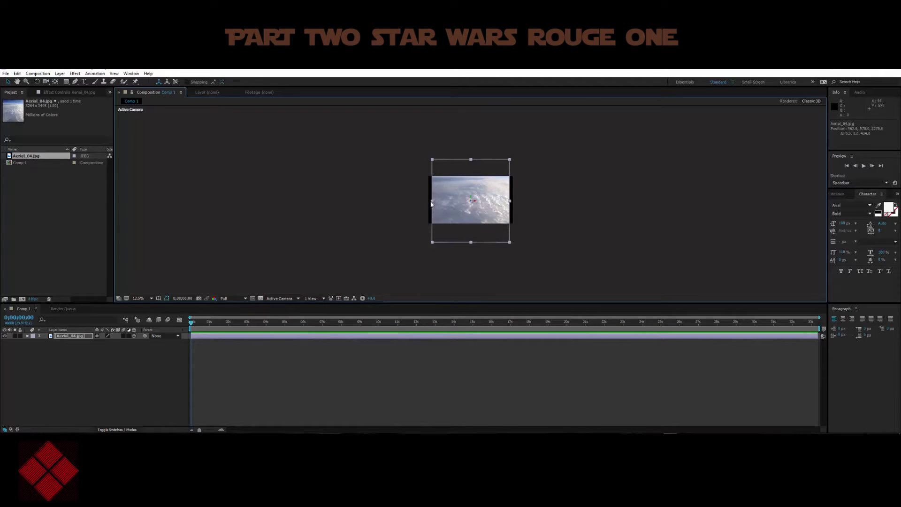
{"action": "left_click_drag", "start_coordinate": [429, 203], "coordinate": [412, 200]}
{"action": "scroll", "coordinate": [425, 210], "scroll_direction": "up", "scroll_amount": 4}
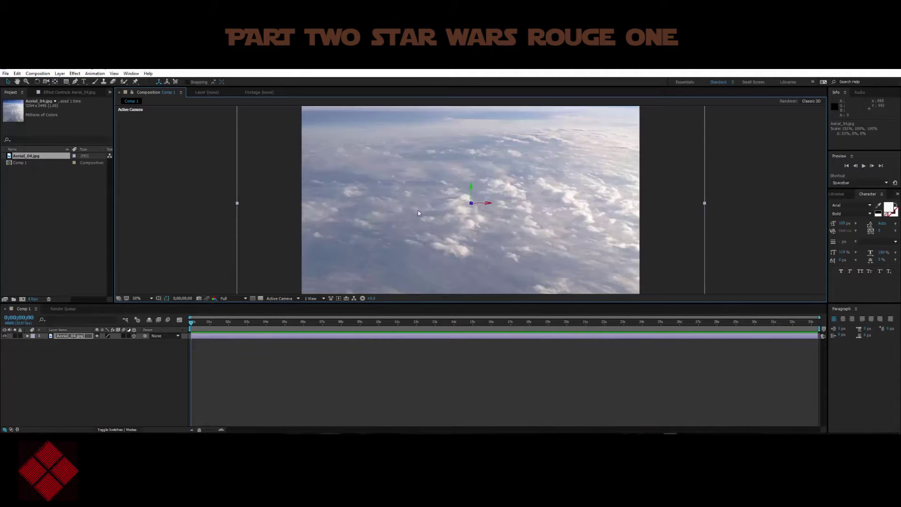
Create a new comp-size solid layer named e3d
{"action": "right_click", "coordinate": [83, 379]}
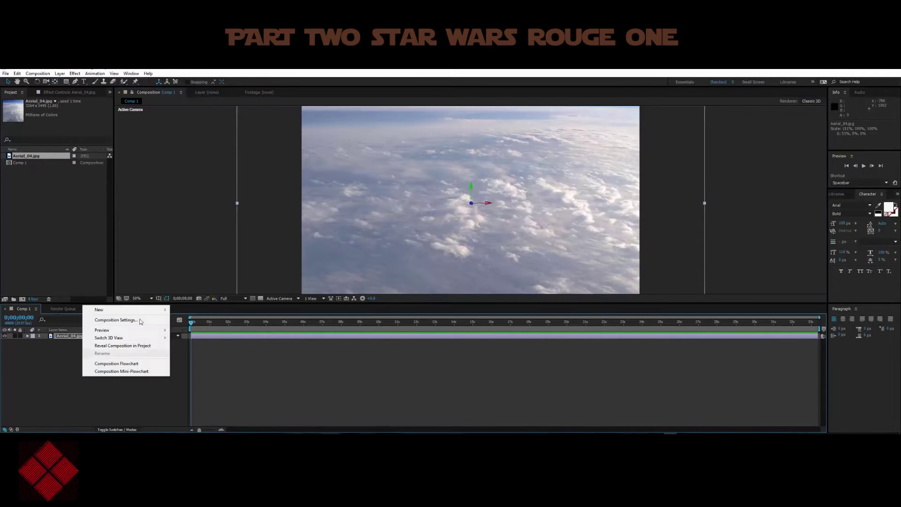
{"action": "mouse_move", "coordinate": [150, 309]}
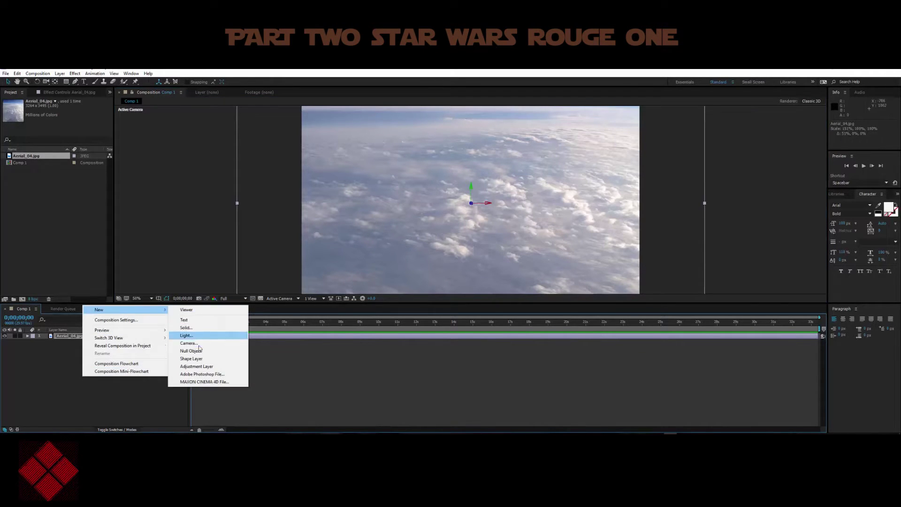
{"action": "left_click", "coordinate": [186, 327]}
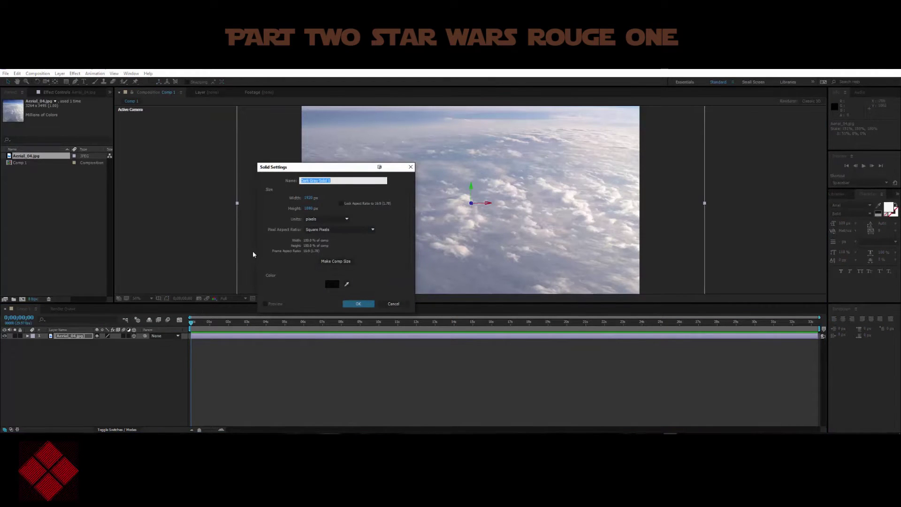
{"action": "type", "text": "e3d"}
{"action": "key", "text": "Return"}
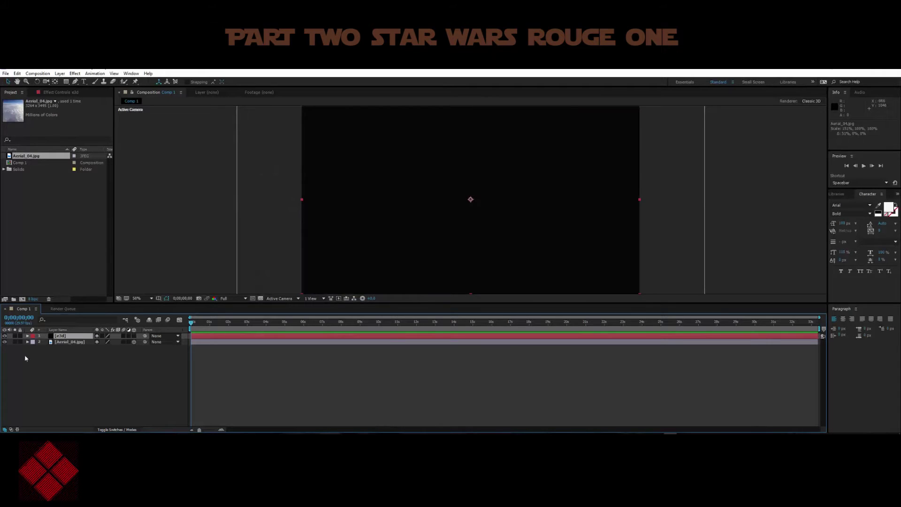
Apply the Video Copilot Element effect to the e3d solid
{"action": "right_click", "coordinate": [74, 337]}
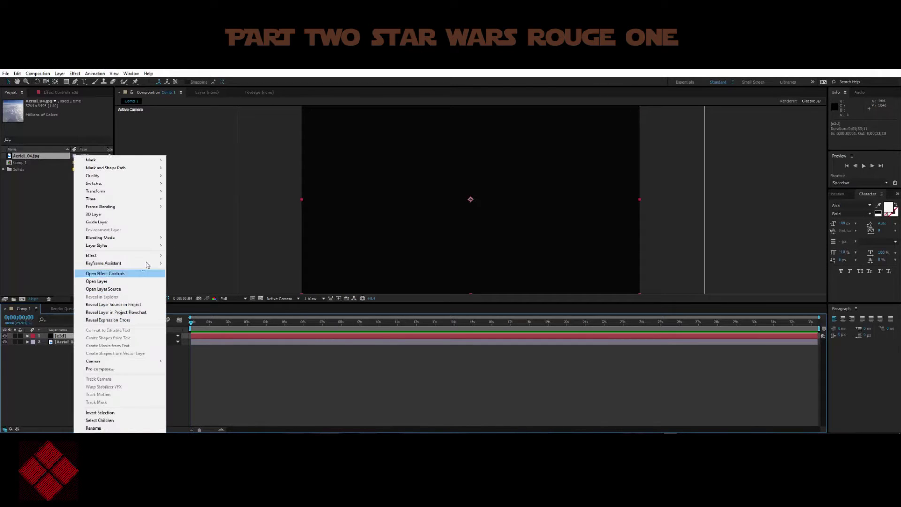
{"action": "mouse_move", "coordinate": [159, 256]}
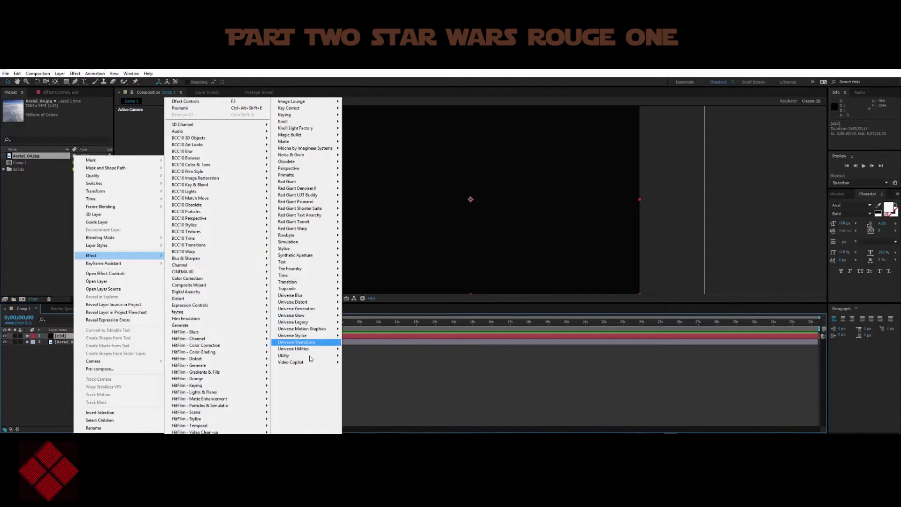
{"action": "mouse_move", "coordinate": [314, 365]}
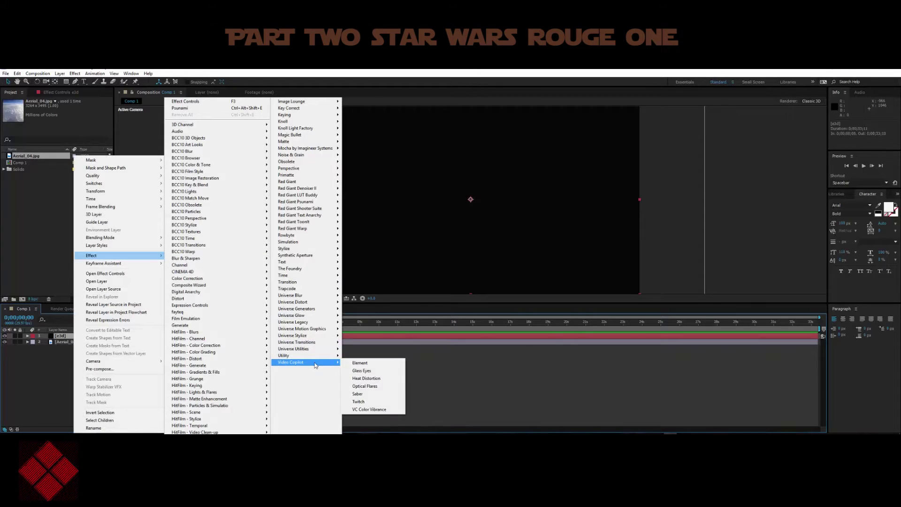
{"action": "left_click", "coordinate": [356, 363]}
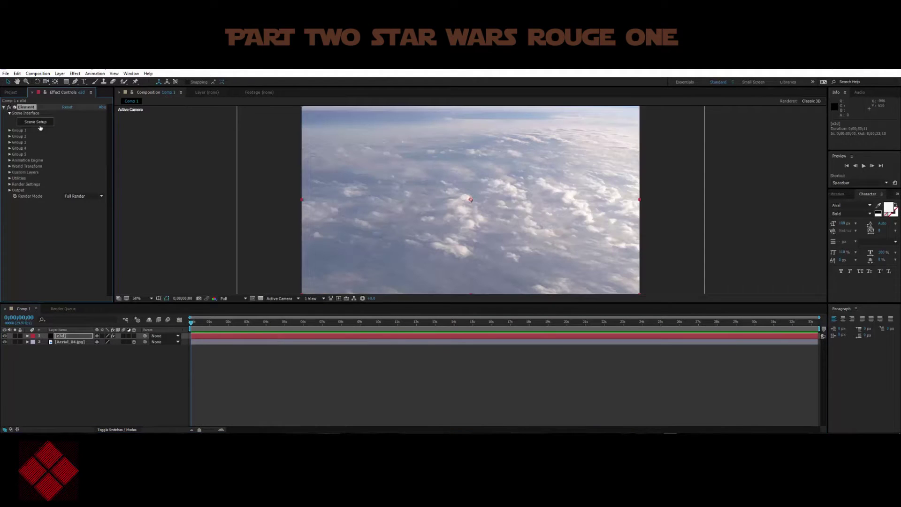
Open Element's scene setup and add the XWing model from the Star_Wars_Pack folder of StarPack to the scene
{"action": "left_click", "coordinate": [43, 122]}
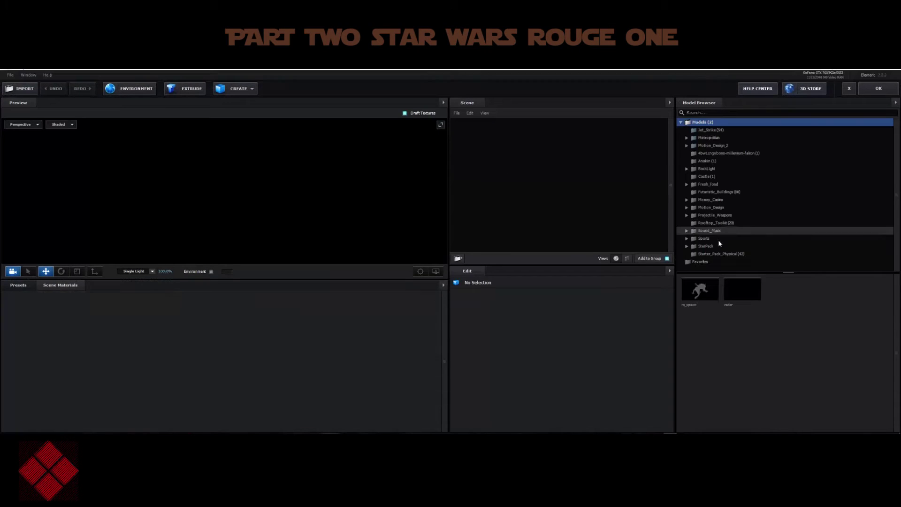
{"action": "double_click", "coordinate": [705, 246]}
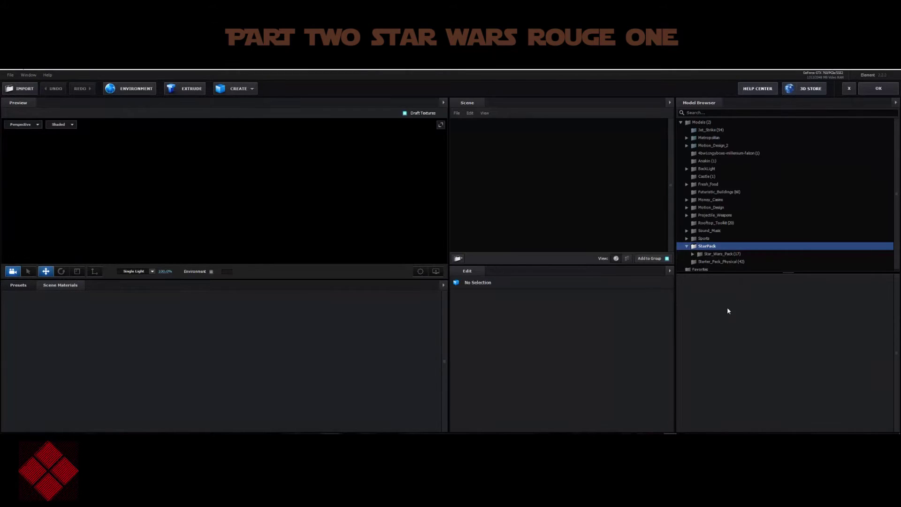
{"action": "double_click", "coordinate": [730, 254]}
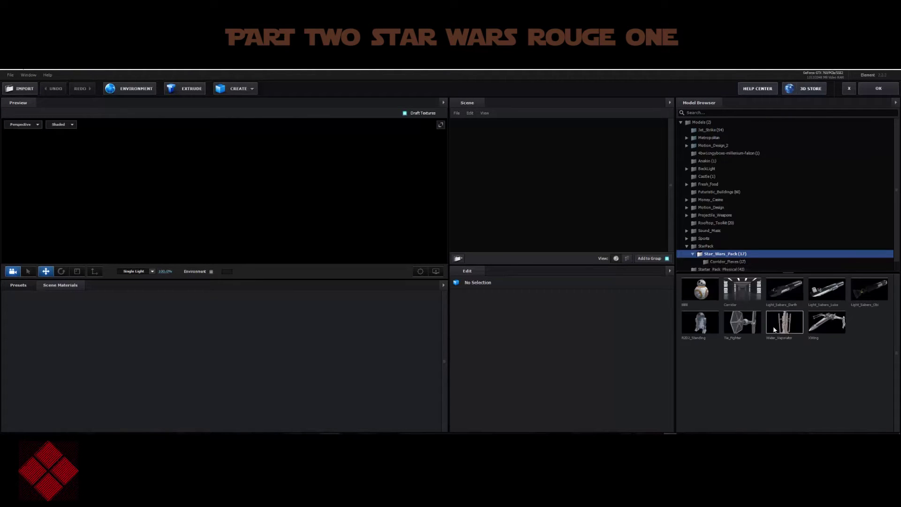
{"action": "left_click", "coordinate": [826, 323]}
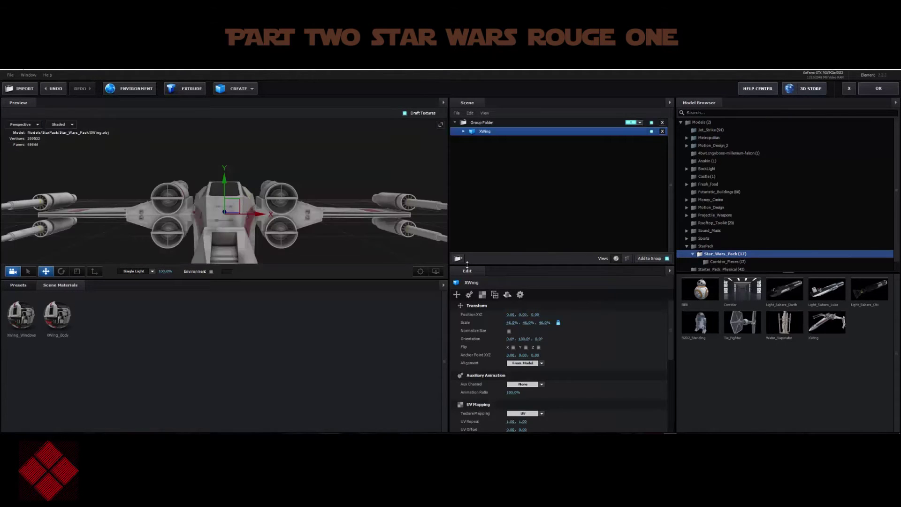
Enable the environment in Element's preview, set the preview lighting to Cinema, inspect the X-Wing and accept the scene
{"action": "left_click_drag", "start_coordinate": [231, 227], "coordinate": [258, 222]}
{"action": "left_click", "coordinate": [211, 271]}
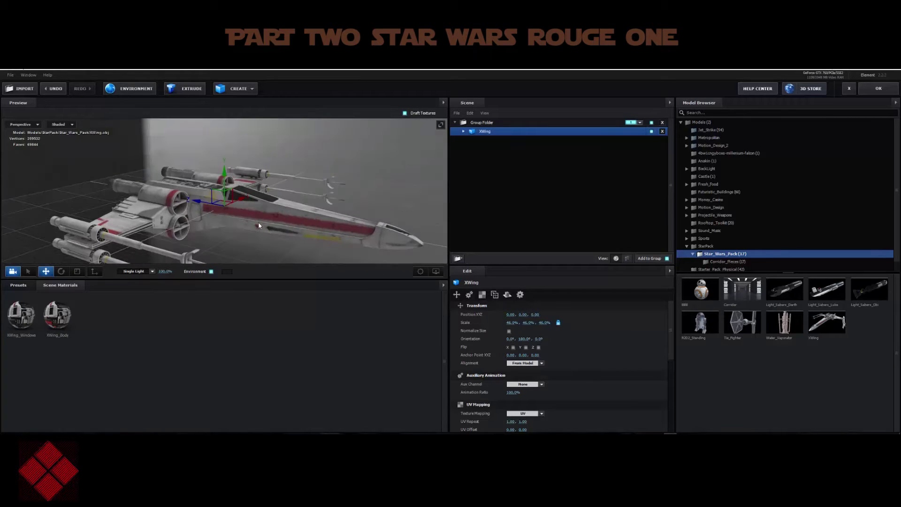
{"action": "left_click", "coordinate": [151, 271]}
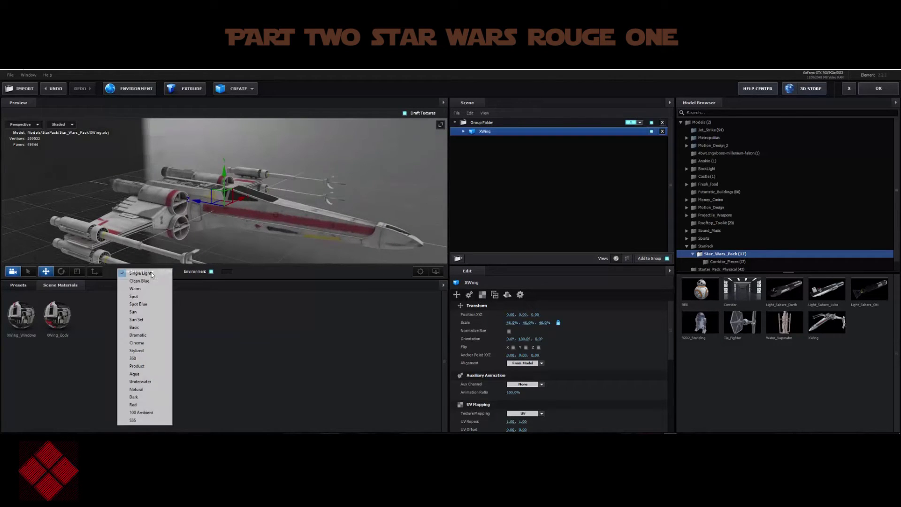
{"action": "left_click", "coordinate": [139, 342]}
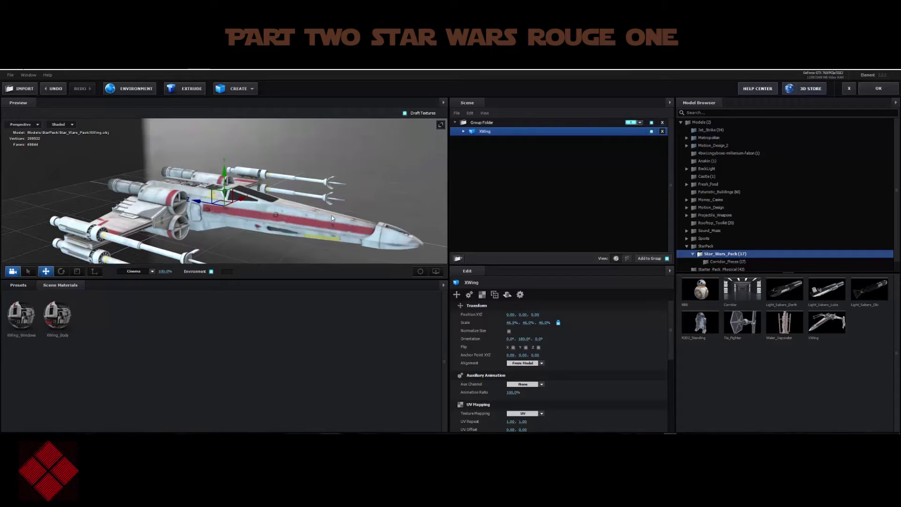
{"action": "left_click_drag", "start_coordinate": [331, 215], "coordinate": [325, 217]}
{"action": "left_click", "coordinate": [880, 89]}
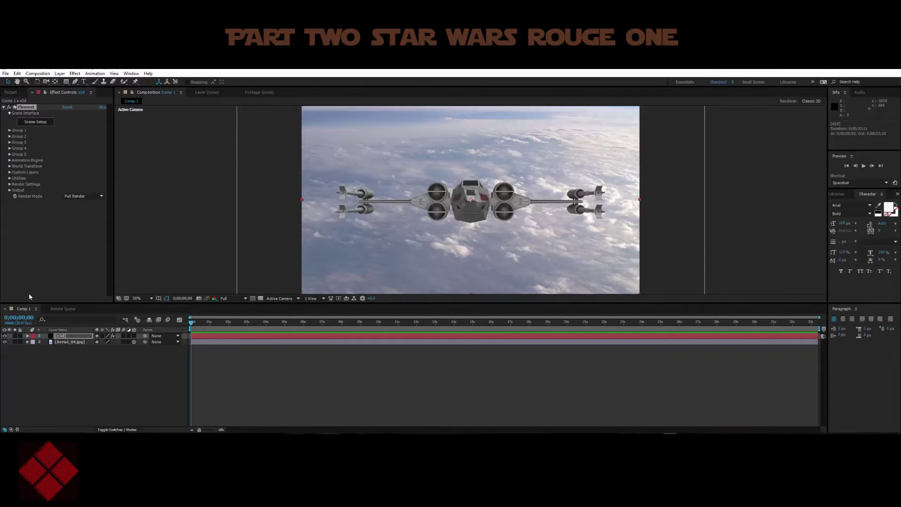
Generate a 3D position null from the Utilities settings of the Element effect
{"action": "left_click", "coordinate": [9, 160]}
{"action": "left_click", "coordinate": [9, 161]}
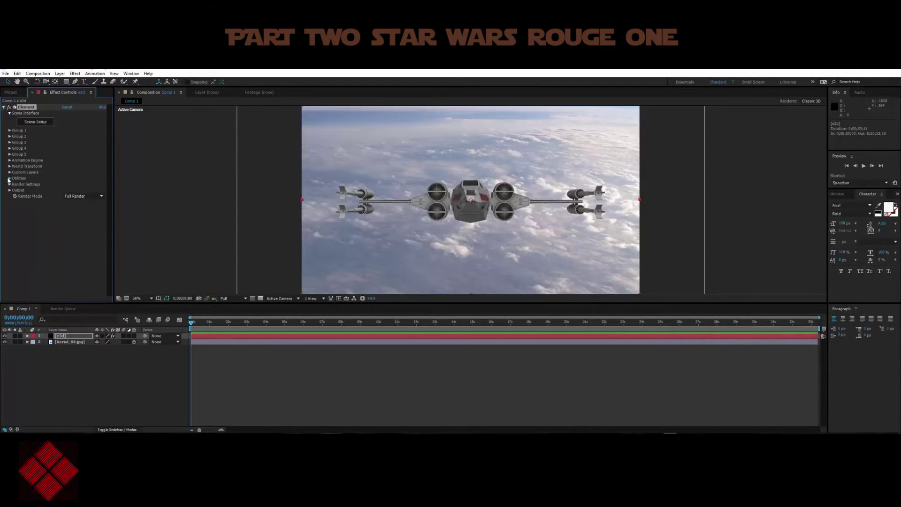
{"action": "left_click", "coordinate": [9, 178]}
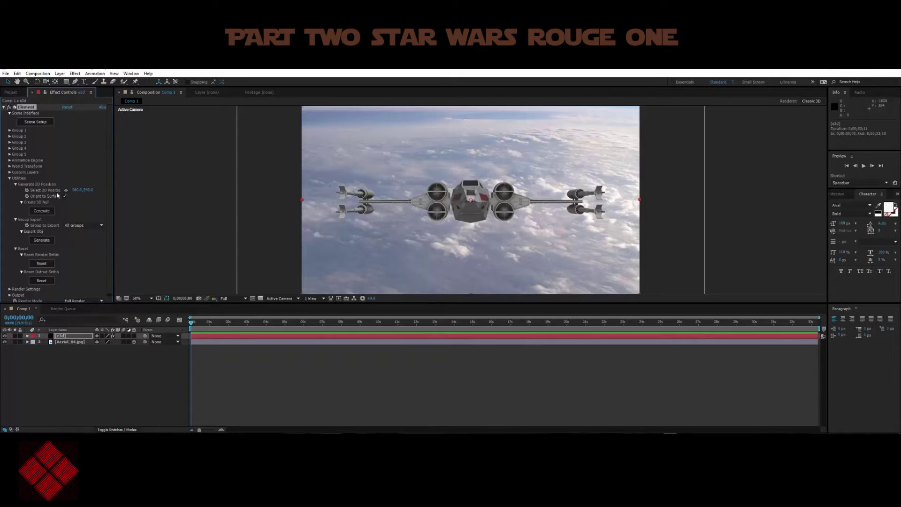
{"action": "left_click", "coordinate": [41, 211]}
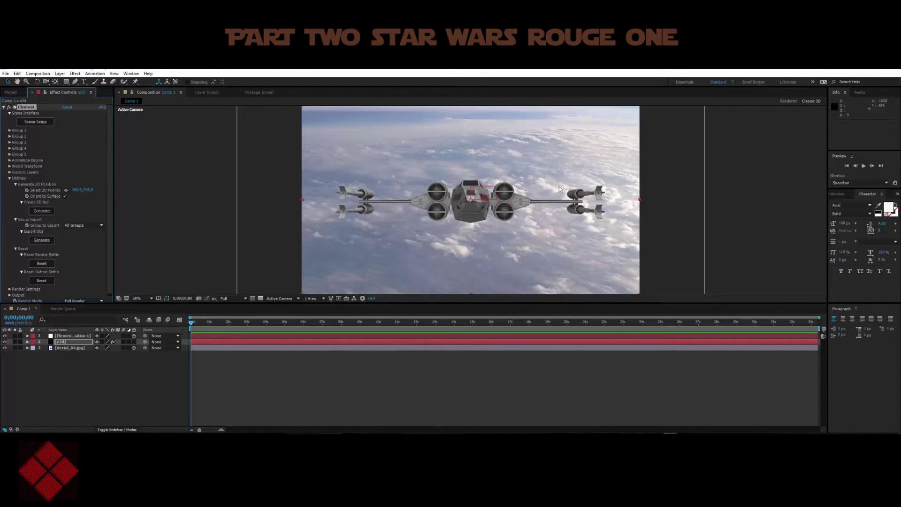
Reveal Channel 1 under Group 1's Aux Channels of the Element effect in the e3d layer's timeline properties
{"action": "left_click", "coordinate": [27, 342]}
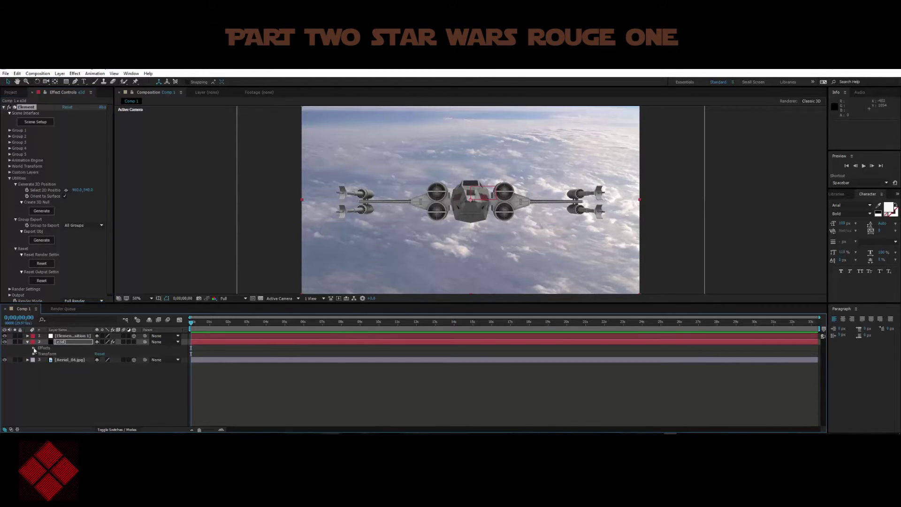
{"action": "left_click", "coordinate": [33, 347]}
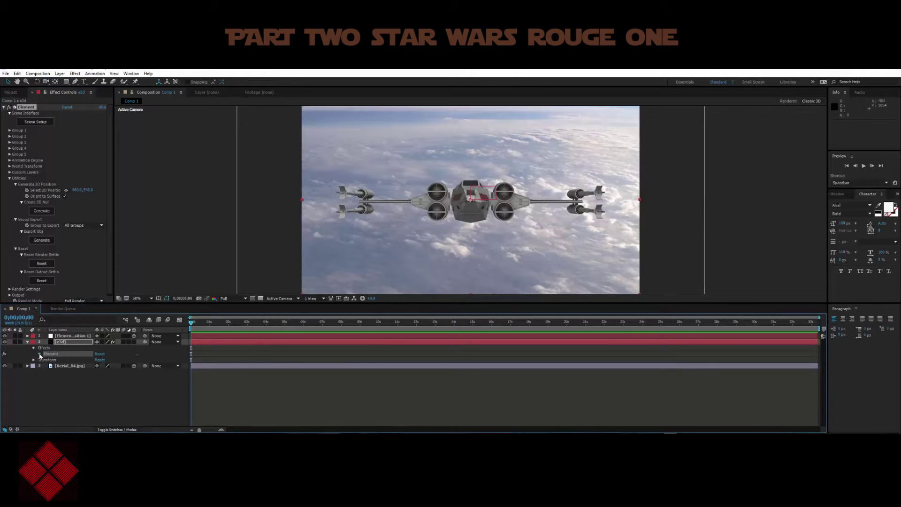
{"action": "left_click", "coordinate": [39, 353]}
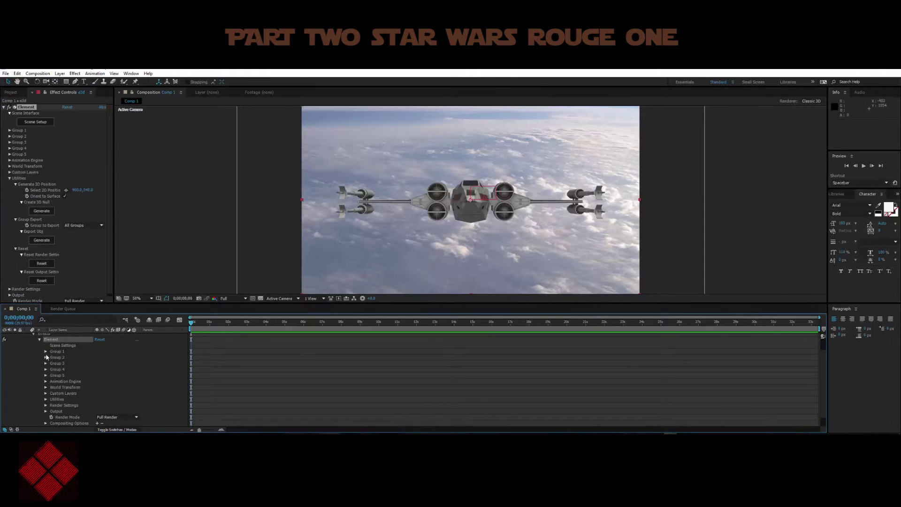
{"action": "left_click", "coordinate": [45, 351]}
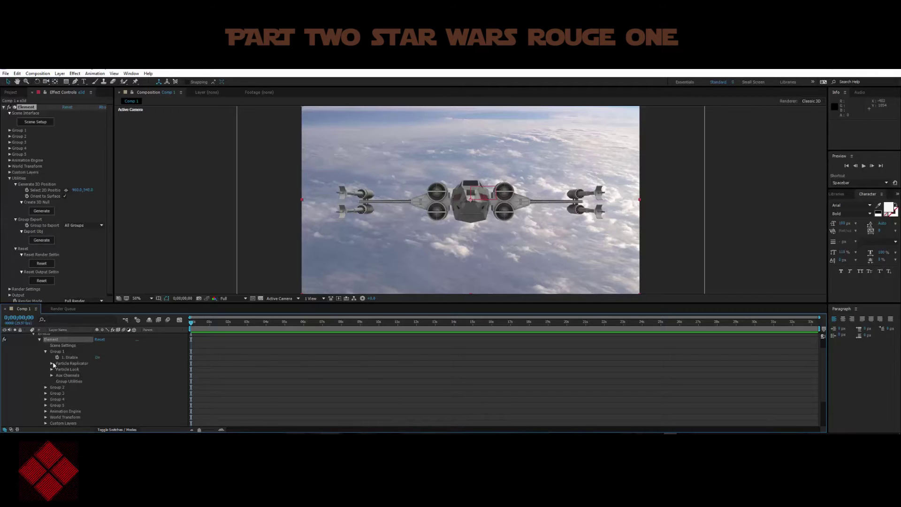
{"action": "left_click", "coordinate": [36, 123]}
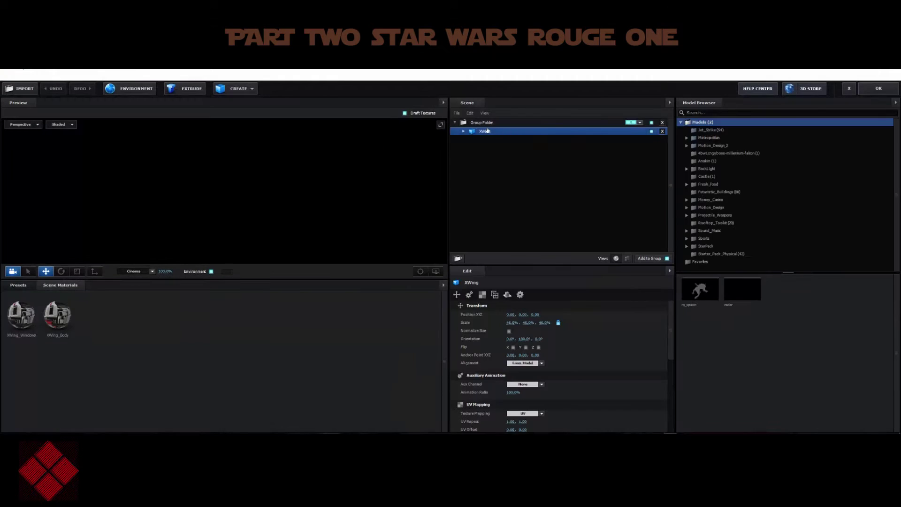
{"action": "left_click", "coordinate": [879, 88]}
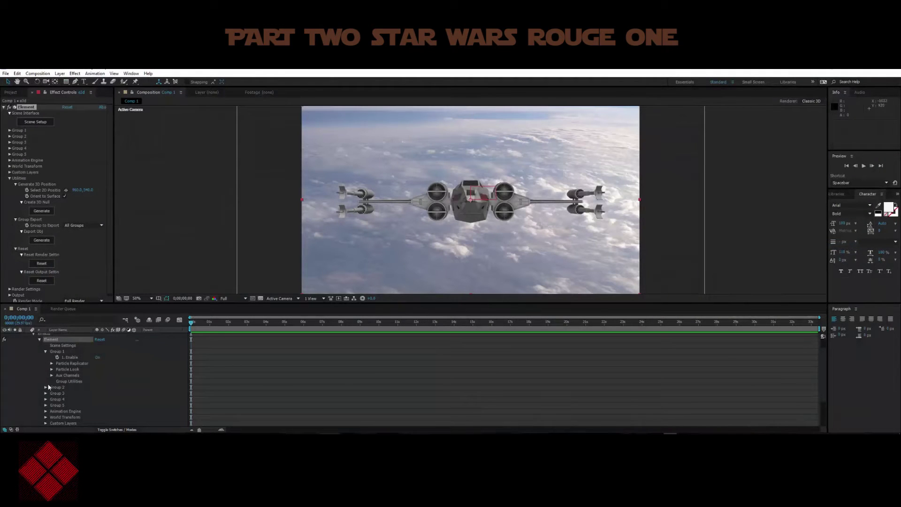
{"action": "left_click", "coordinate": [53, 375]}
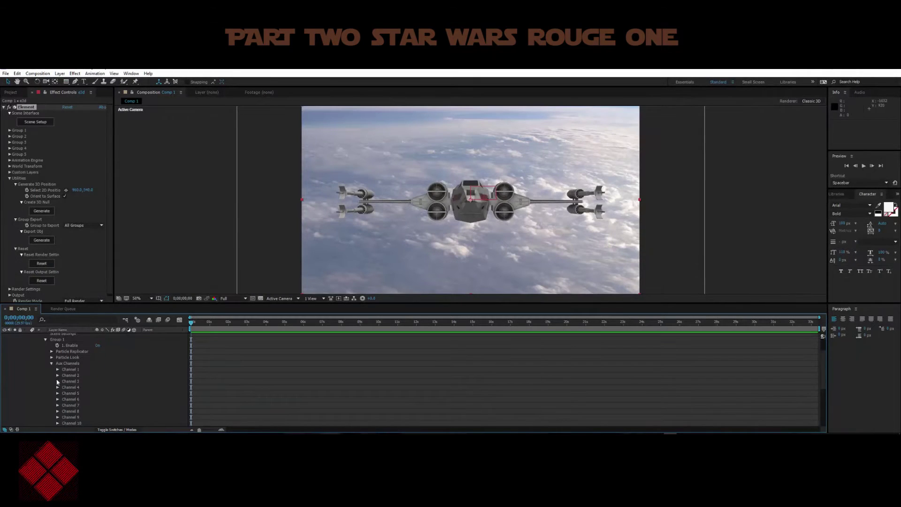
{"action": "left_click", "coordinate": [58, 370]}
Assign the XWing model to auxiliary Channel 1 in Element's scene setup, accept, and raise the Channel 1 value just below its opacity
{"action": "left_click", "coordinate": [41, 122]}
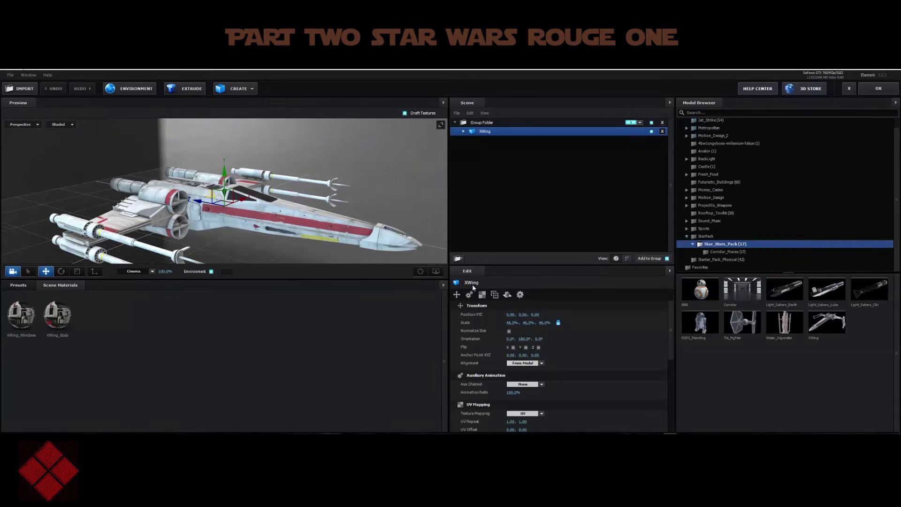
{"action": "left_click", "coordinate": [520, 294]}
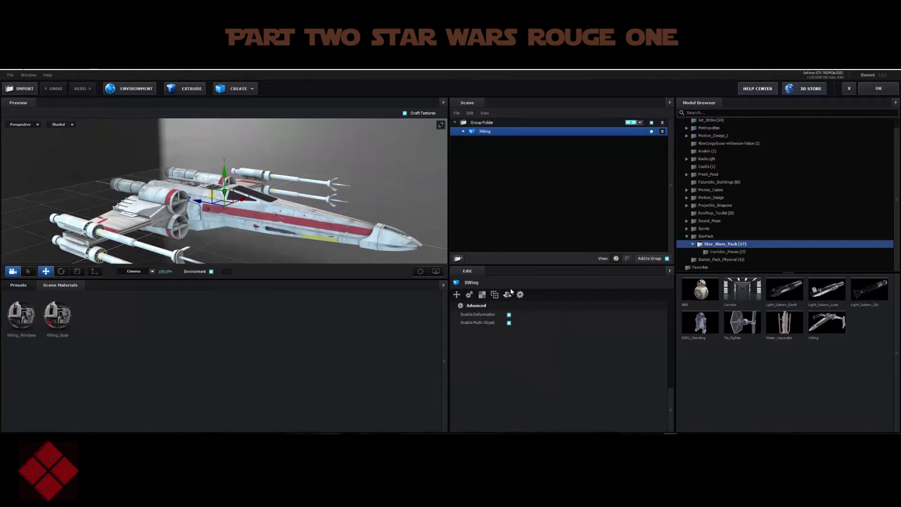
{"action": "left_click", "coordinate": [508, 294]}
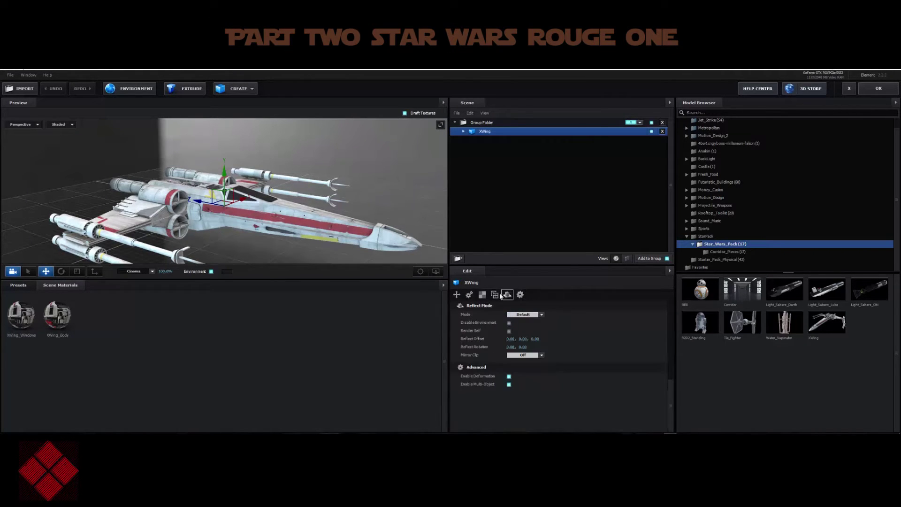
{"action": "left_click", "coordinate": [495, 294]}
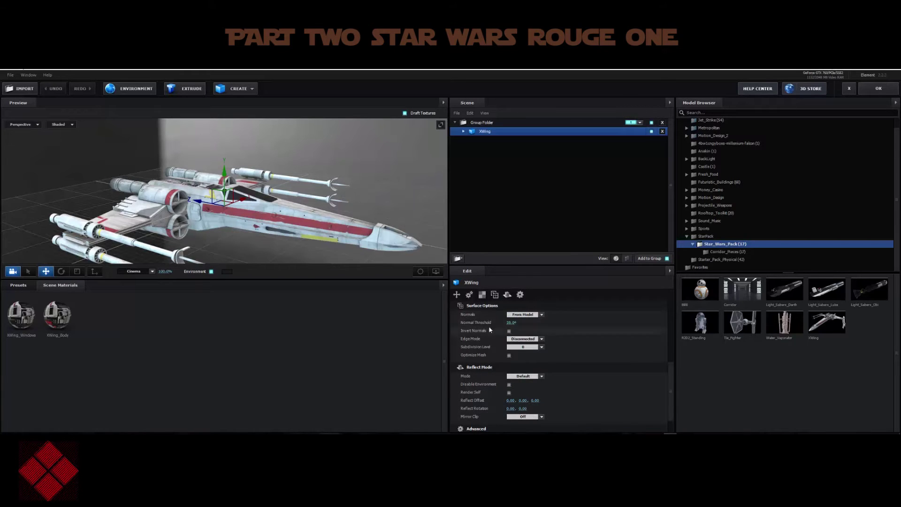
{"action": "left_click", "coordinate": [469, 295]}
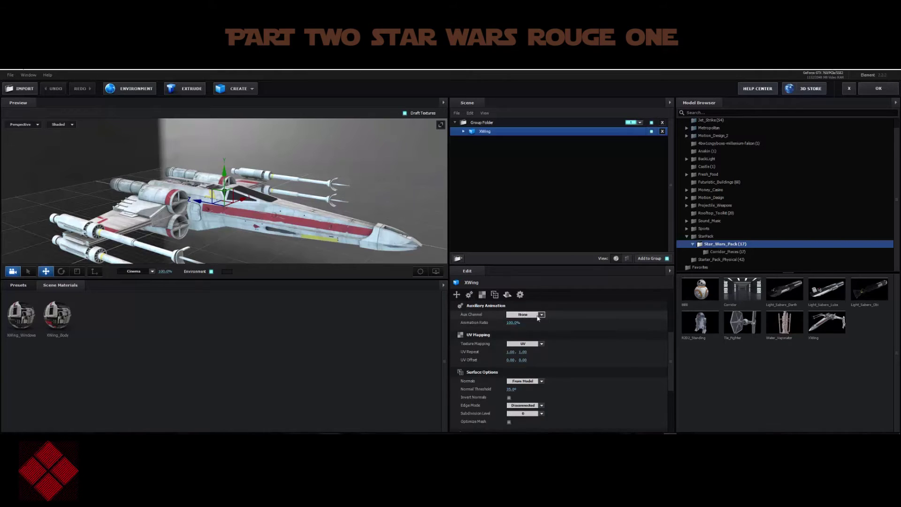
{"action": "left_click", "coordinate": [539, 315]}
{"action": "left_click", "coordinate": [516, 323]}
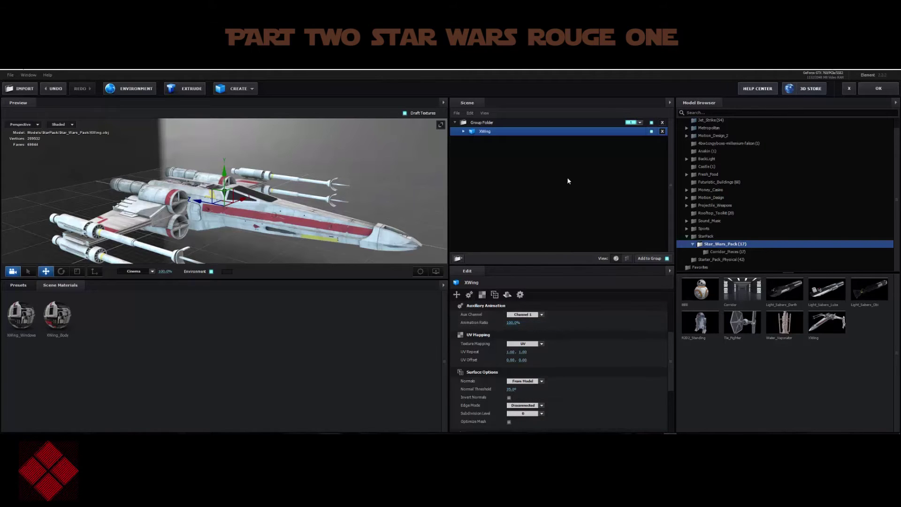
{"action": "left_click", "coordinate": [884, 92]}
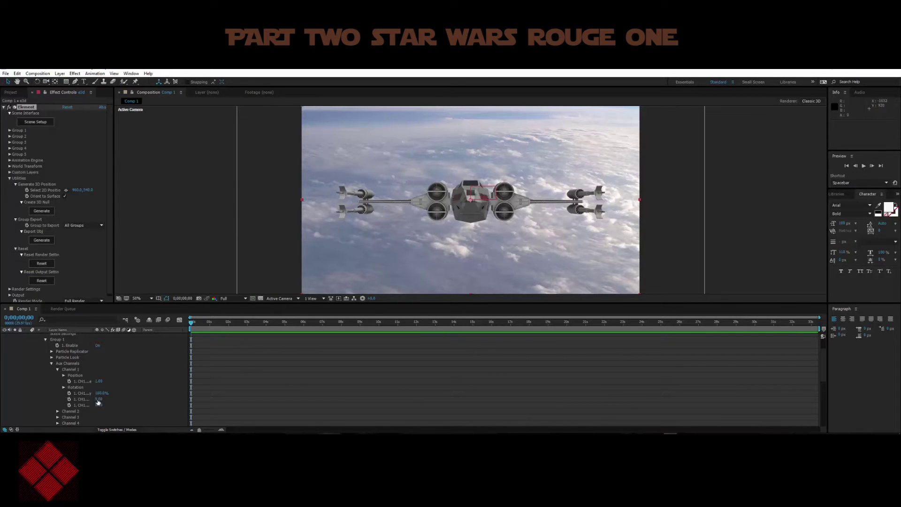
{"action": "left_click_drag", "start_coordinate": [99, 399], "coordinate": [105, 399]}
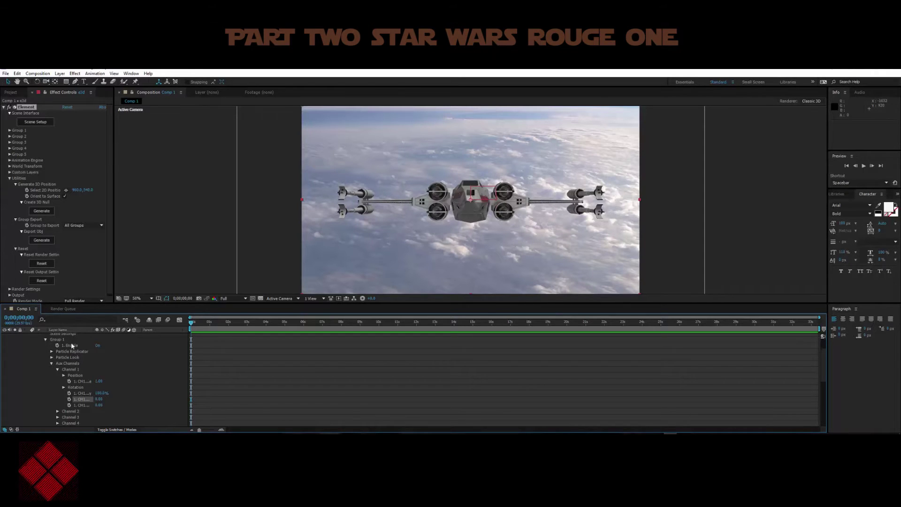
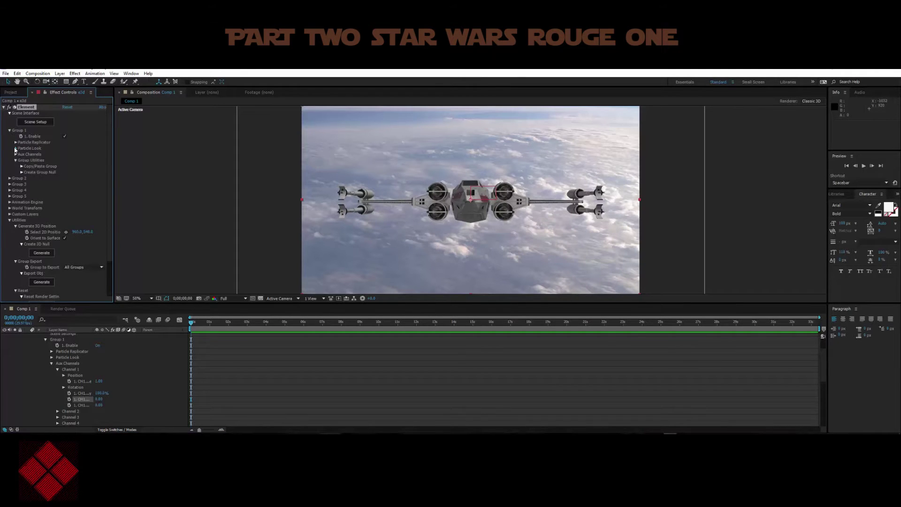
Tilt and bank the X-Wing using Group 1's Particle Rotation and Rotation Random XYZ values under Particle Look
{"action": "left_click", "coordinate": [16, 149]}
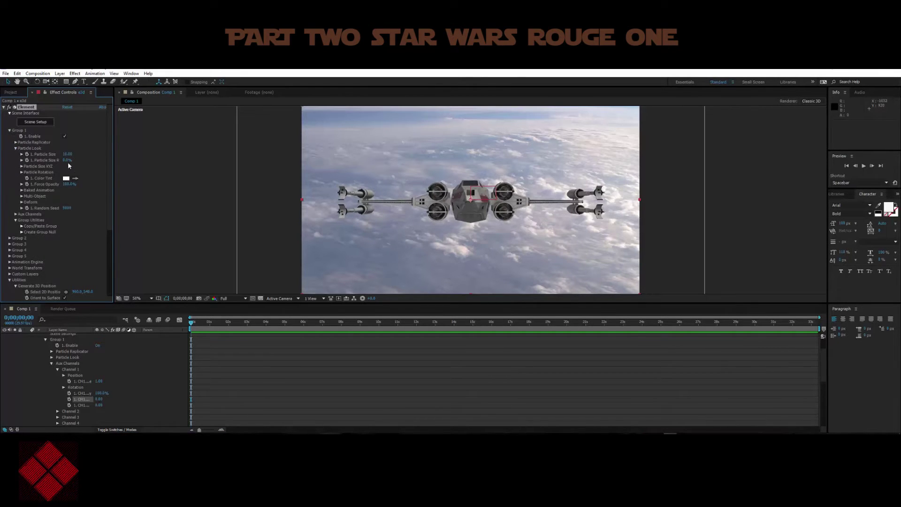
{"action": "left_click", "coordinate": [22, 173]}
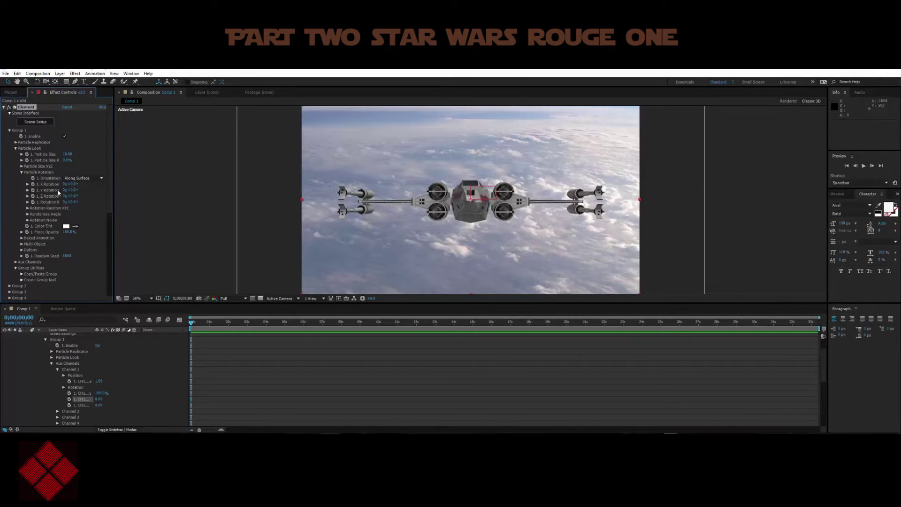
{"action": "left_click", "coordinate": [27, 184]}
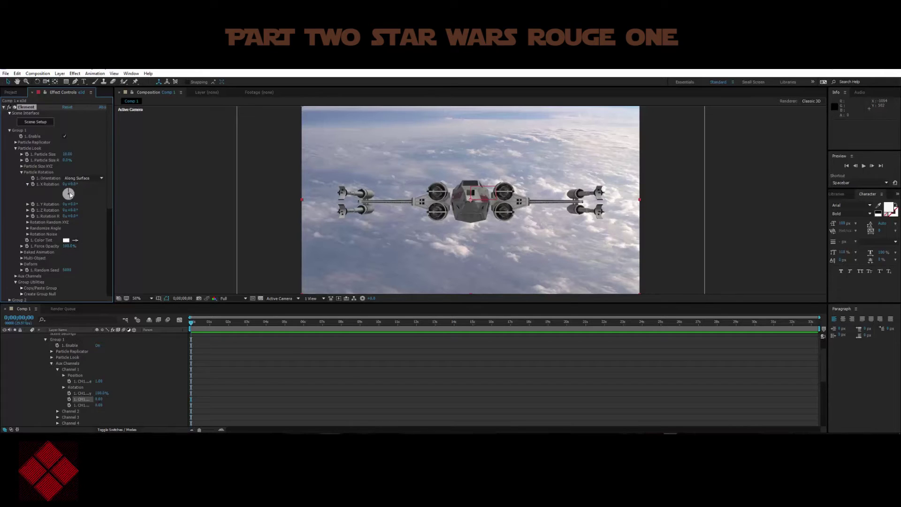
{"action": "left_click_drag", "start_coordinate": [69, 194], "coordinate": [134, 224]}
{"action": "left_click", "coordinate": [27, 222]}
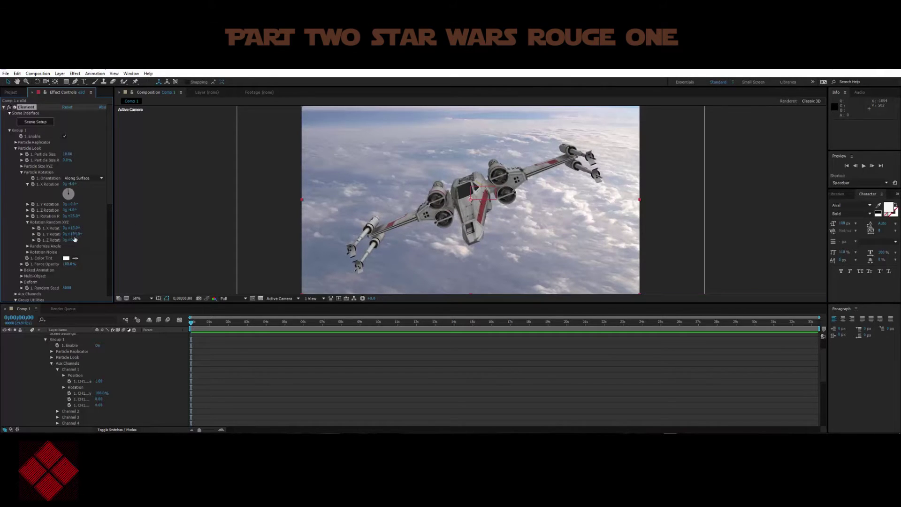
Turn the X-Wing with the random Y rotation until its nose points toward the right of the frame
{"action": "left_click", "coordinate": [34, 234]}
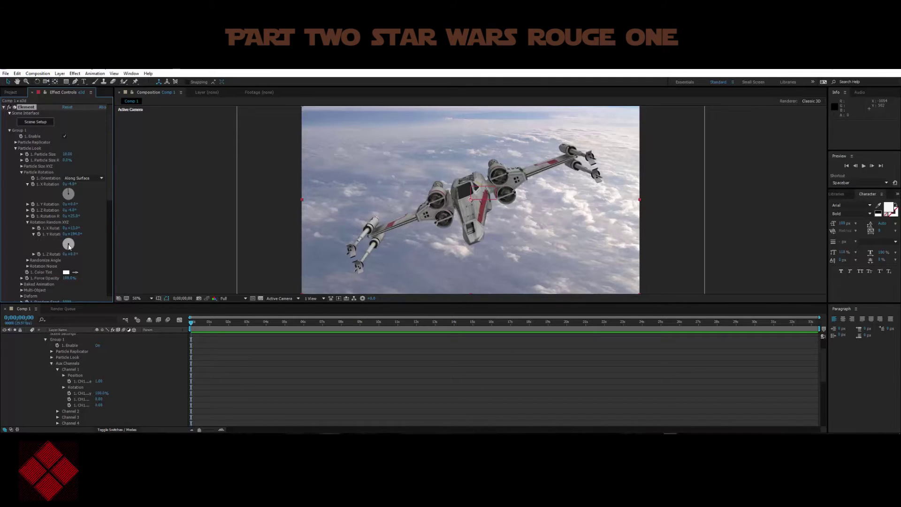
{"action": "mouse_move", "coordinate": [68, 245]}
{"action": "left_mouse_down"}
{"action": "mouse_move", "coordinate": [75, 249]}
{"action": "mouse_move", "coordinate": [61, 255]}
{"action": "mouse_move", "coordinate": [61, 237]}
{"action": "left_mouse_up"}
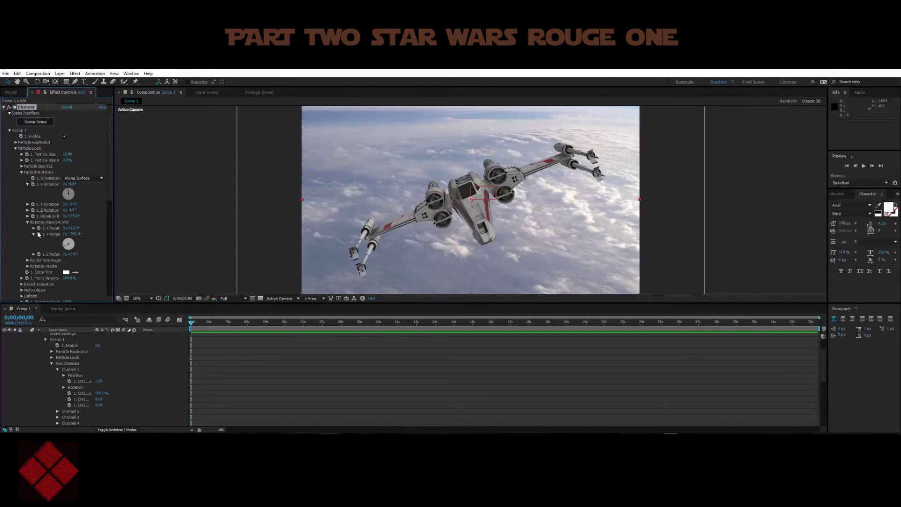
{"action": "left_click_drag", "start_coordinate": [119, 200], "coordinate": [77, 235]}
{"action": "left_click_drag", "start_coordinate": [257, 226], "coordinate": [626, 195]}
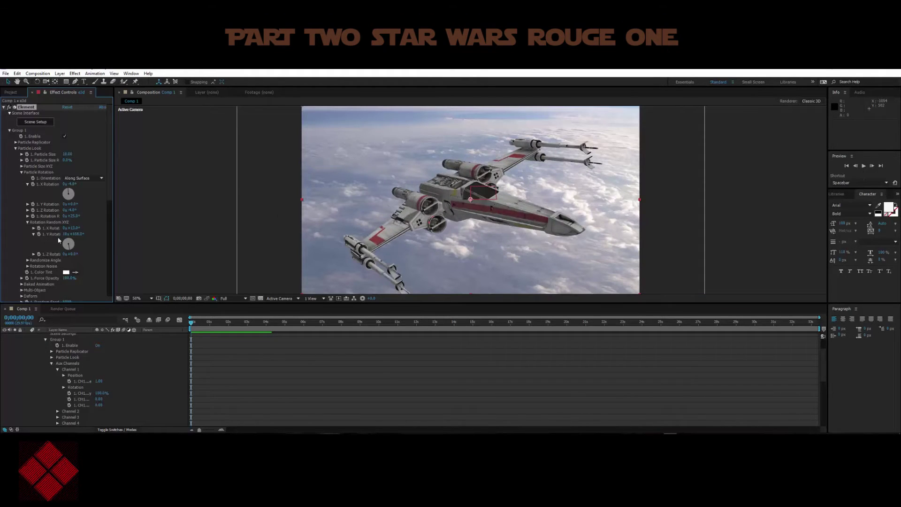
{"action": "left_click_drag", "start_coordinate": [71, 236], "coordinate": [78, 234]}
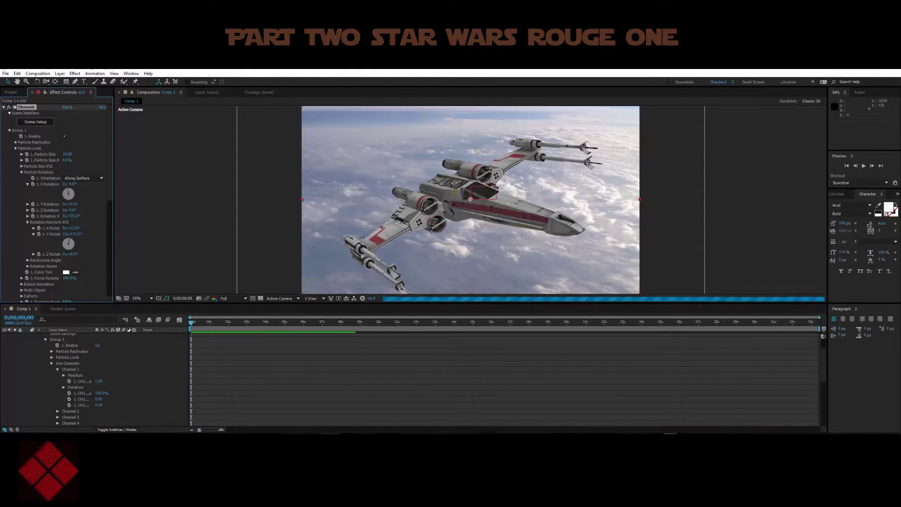
{"action": "left_click_drag", "start_coordinate": [453, 224], "coordinate": [424, 223]}
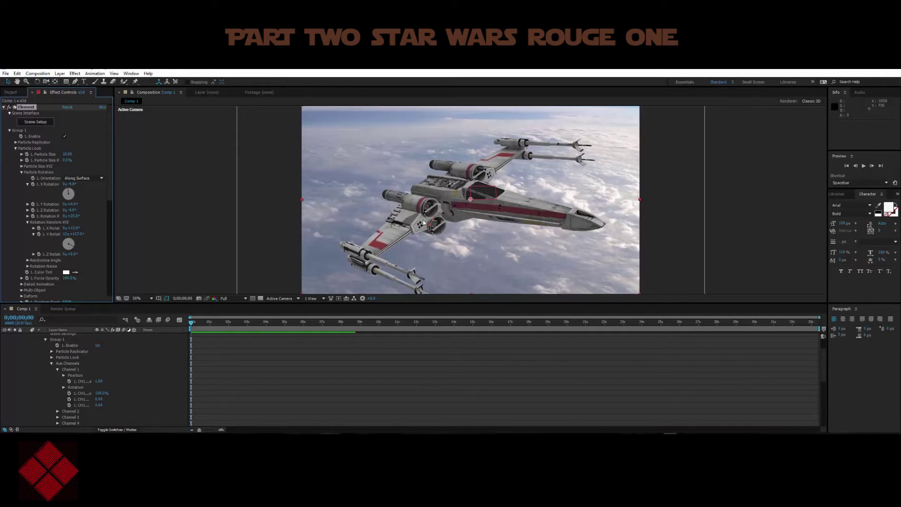
Collapse the e3d layer's properties and add a new two-node 50mm camera to the composition
{"action": "scroll", "coordinate": [37, 347], "scroll_direction": "up", "scroll_amount": 5}
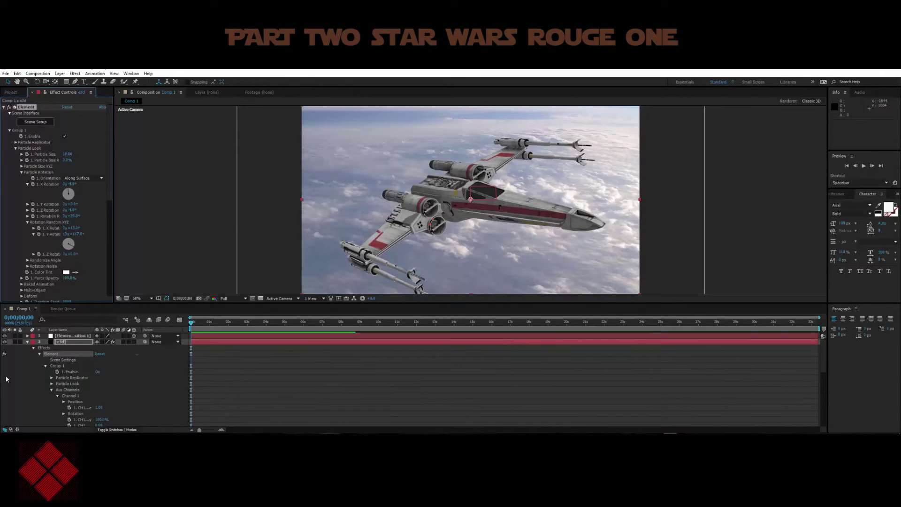
{"action": "left_click", "coordinate": [26, 341]}
{"action": "right_click", "coordinate": [42, 373]}
{"action": "mouse_move", "coordinate": [97, 305]}
{"action": "left_click", "coordinate": [149, 339]}
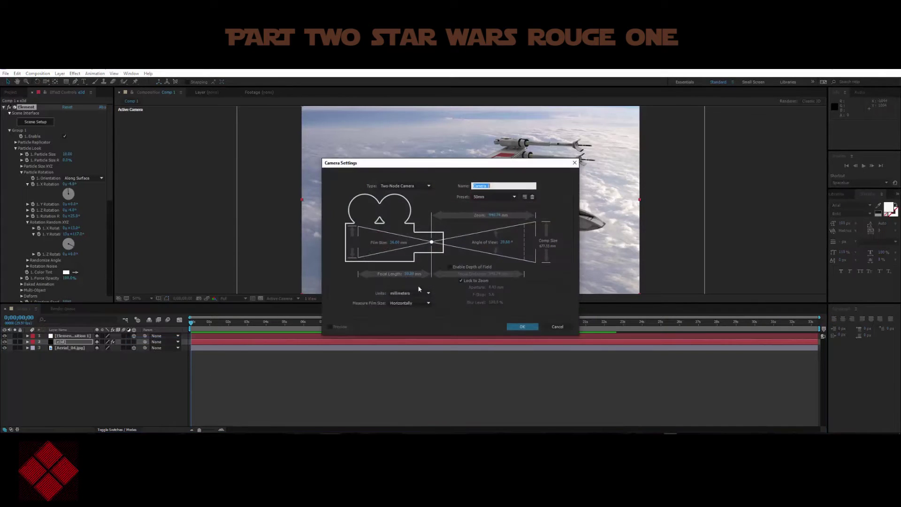
{"action": "left_click", "coordinate": [523, 327]}
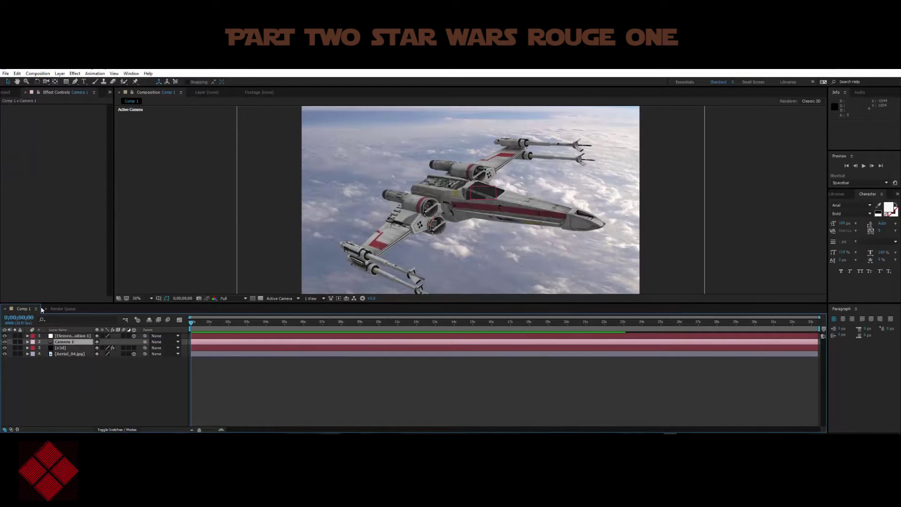
Shrink the X-Wing to a particle size of about 5 and level its pose using Group 1's Particle Rotation values
{"action": "left_click", "coordinate": [60, 348]}
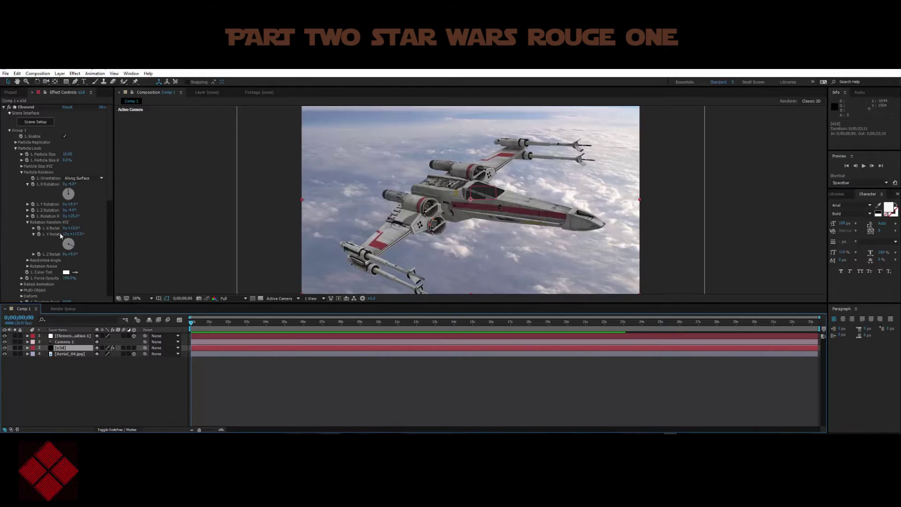
{"action": "left_click_drag", "start_coordinate": [69, 193], "coordinate": [77, 209]}
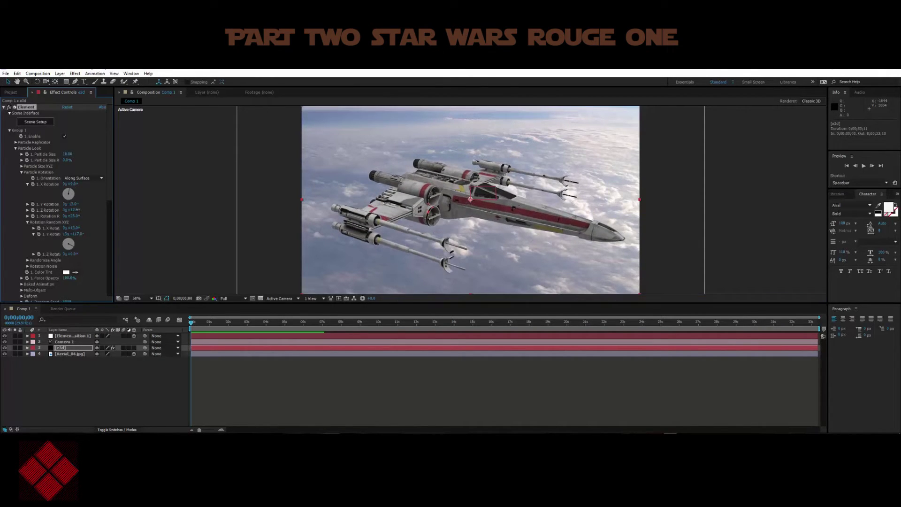
{"action": "left_click_drag", "start_coordinate": [66, 154], "coordinate": [55, 162]}
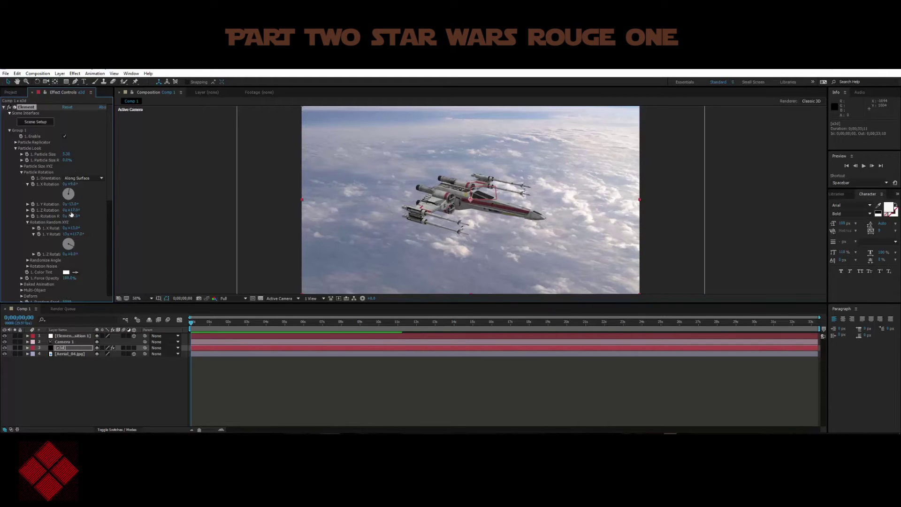
{"action": "left_click_drag", "start_coordinate": [68, 210], "coordinate": [85, 210]}
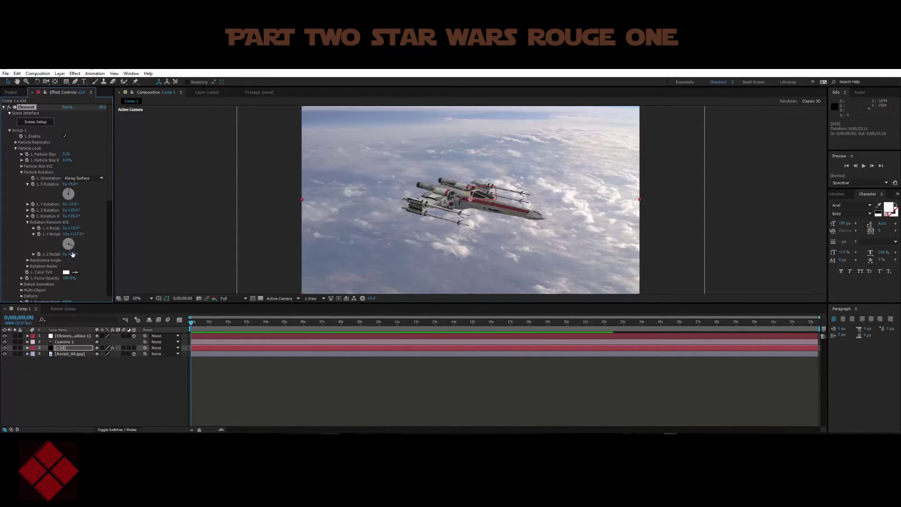
Try turning the X-Wing with Group 1's random Z rotation and Randomize Angle X values, and set both back to 0°
{"action": "left_click_drag", "start_coordinate": [70, 254], "coordinate": [73, 267]}
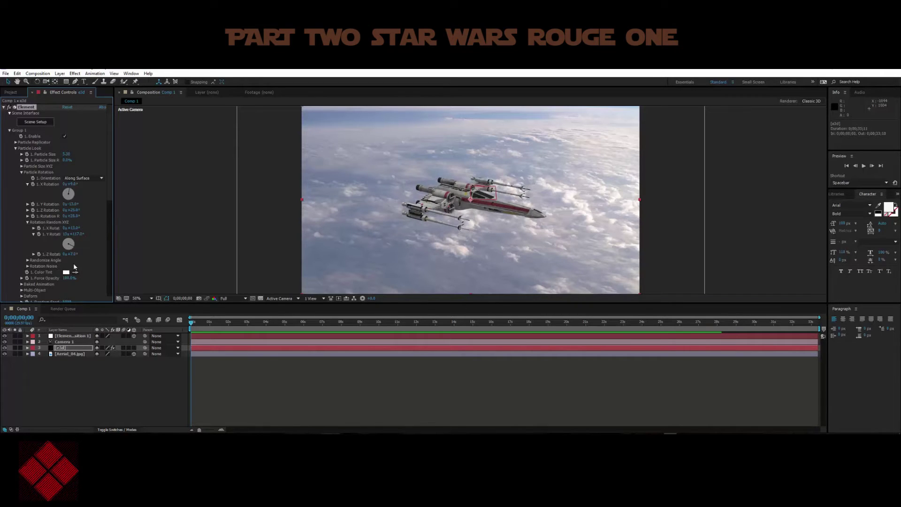
{"action": "left_click", "coordinate": [27, 260]}
{"action": "left_click_drag", "start_coordinate": [71, 266], "coordinate": [80, 266]}
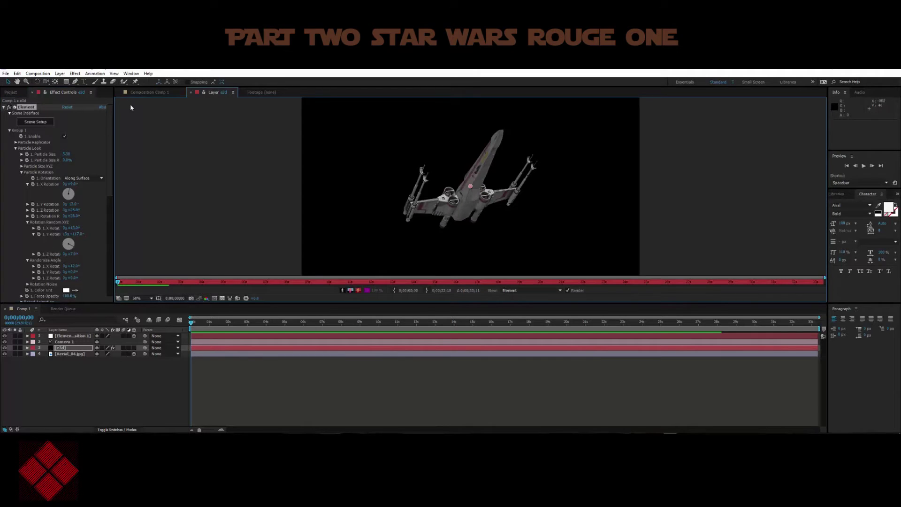
{"action": "left_click", "coordinate": [149, 93]}
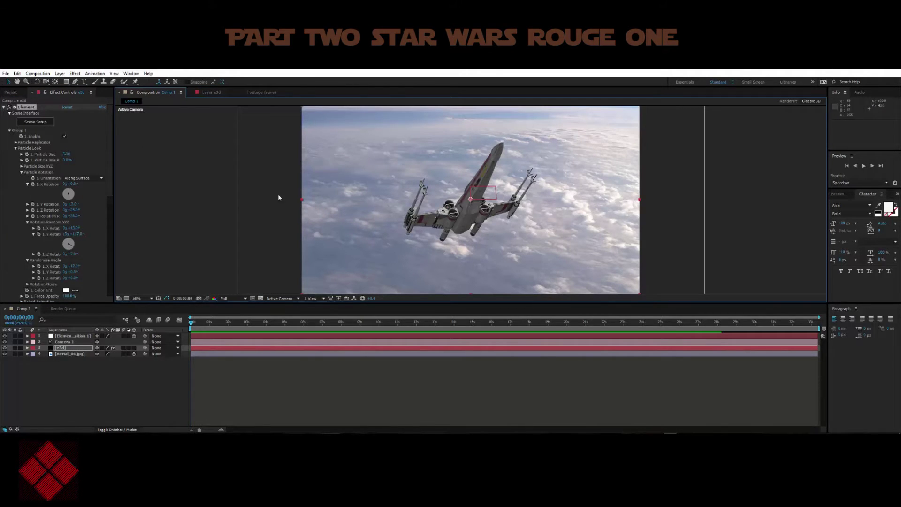
{"action": "mouse_move", "coordinate": [72, 255]}
{"action": "left_mouse_down"}
{"action": "mouse_move", "coordinate": [85, 255]}
{"action": "mouse_move", "coordinate": [73, 256]}
{"action": "mouse_move", "coordinate": [78, 267]}
{"action": "left_mouse_up"}
{"action": "left_click", "coordinate": [72, 266]}
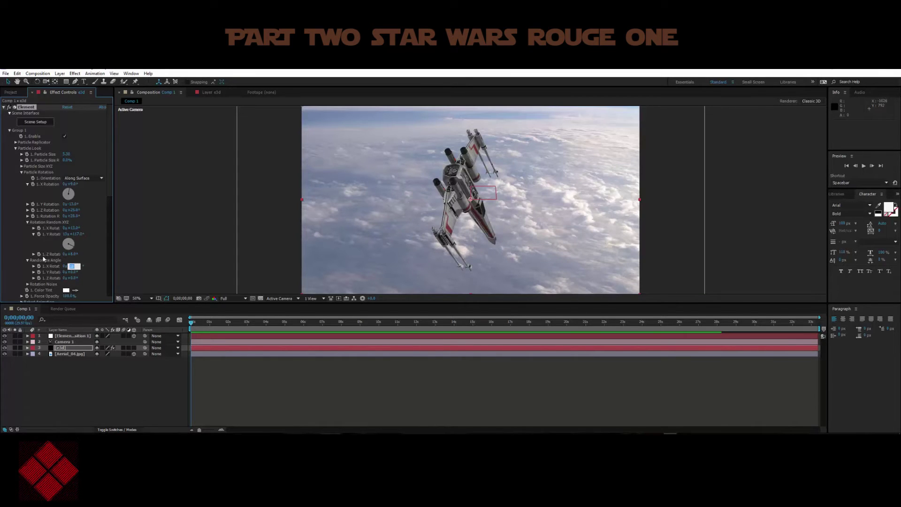
{"action": "key", "text": "Return"}
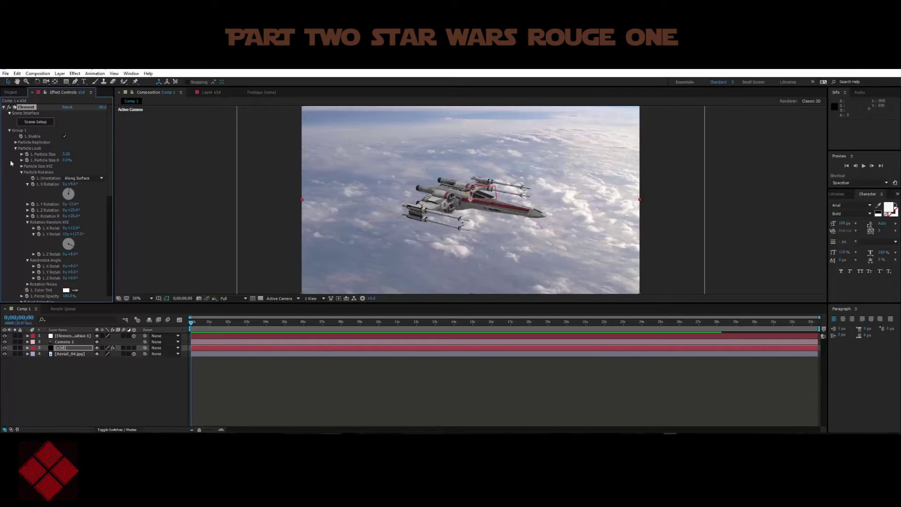
Set Element's 2D position on the X-Wing's upper rear engine and generate a 3D null there
{"action": "left_click", "coordinate": [21, 172]}
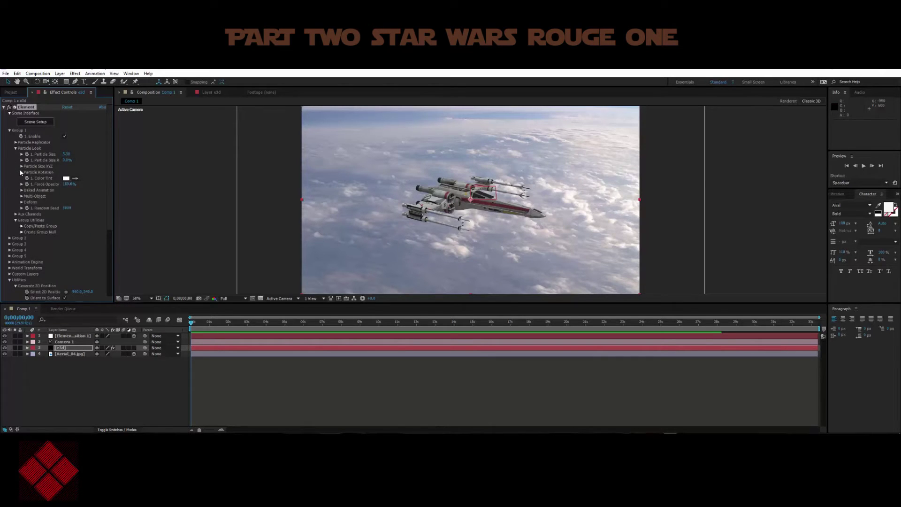
{"action": "scroll", "coordinate": [13, 277], "scroll_direction": "down", "scroll_amount": 4}
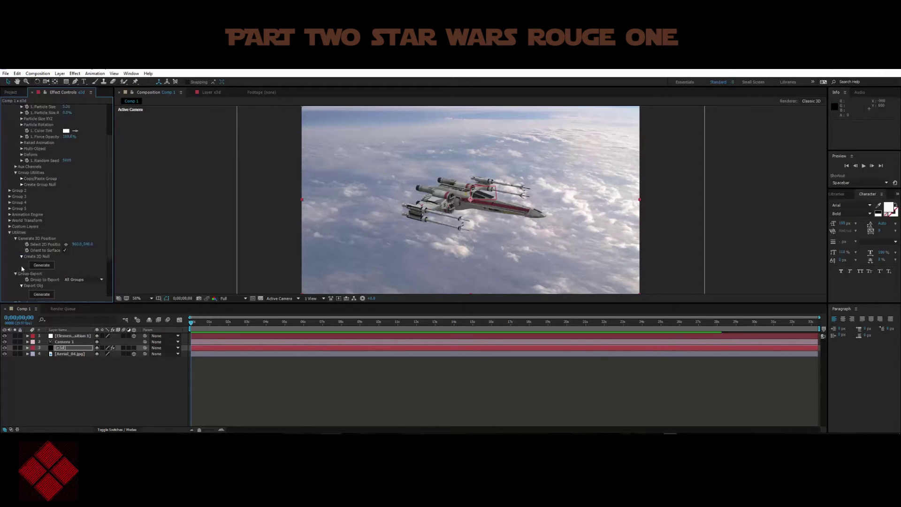
{"action": "left_click", "coordinate": [65, 219]}
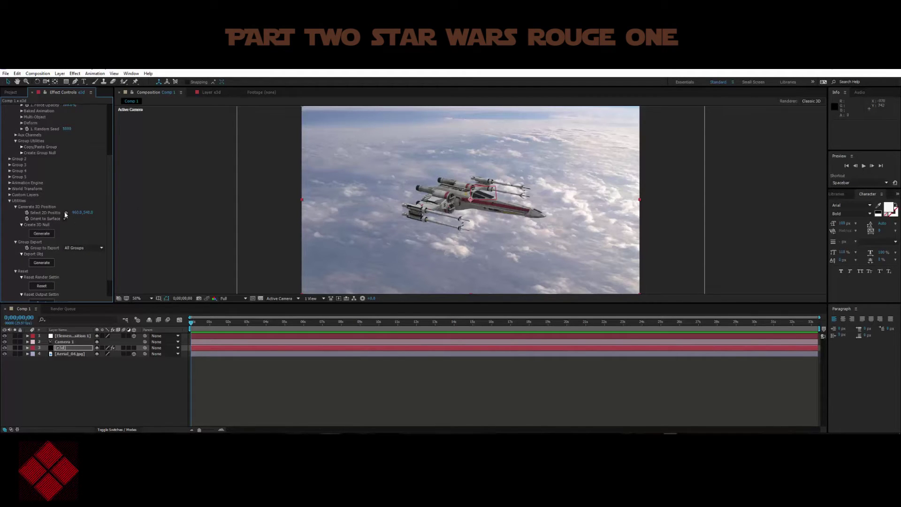
{"action": "left_click", "coordinate": [66, 213]}
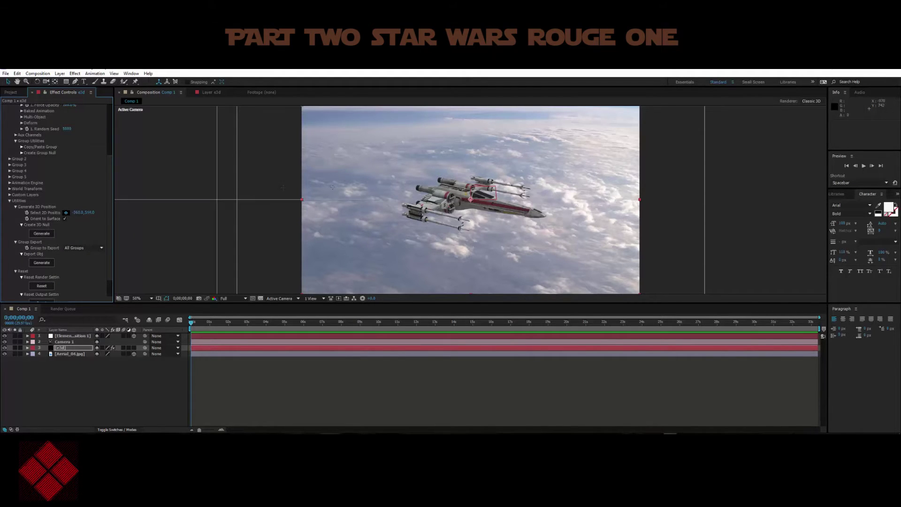
{"action": "left_click", "coordinate": [417, 187]}
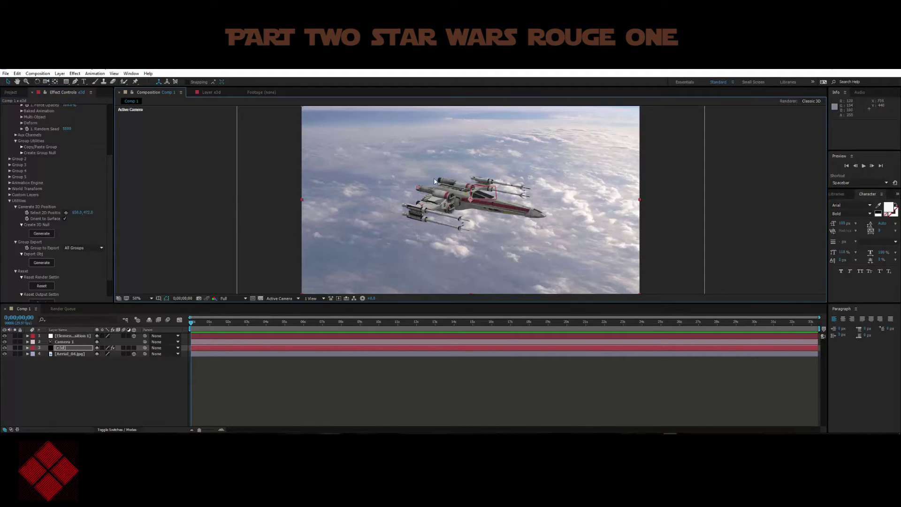
{"action": "left_click", "coordinate": [65, 213]}
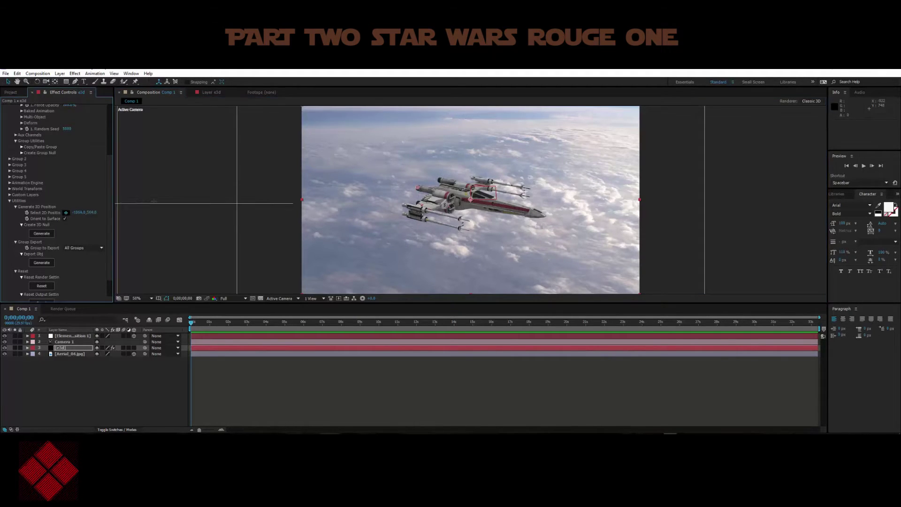
{"action": "left_click", "coordinate": [439, 181]}
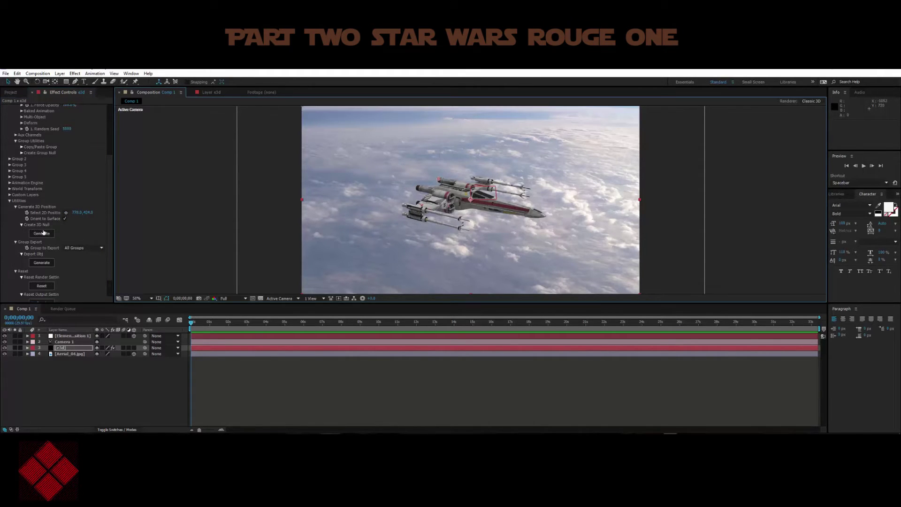
{"action": "left_click", "coordinate": [43, 233]}
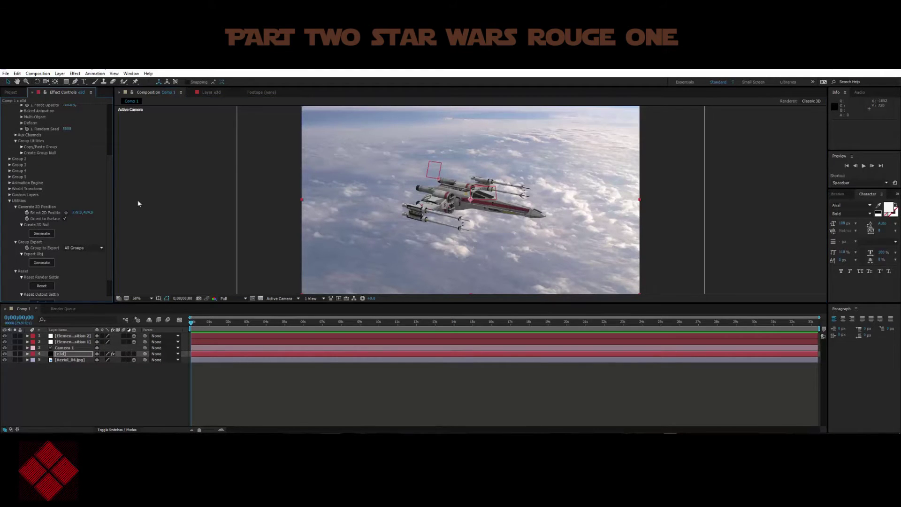
Set the 2D position on the neighbouring engine nearer the viewer and generate another 3D null
{"action": "left_click", "coordinate": [66, 213]}
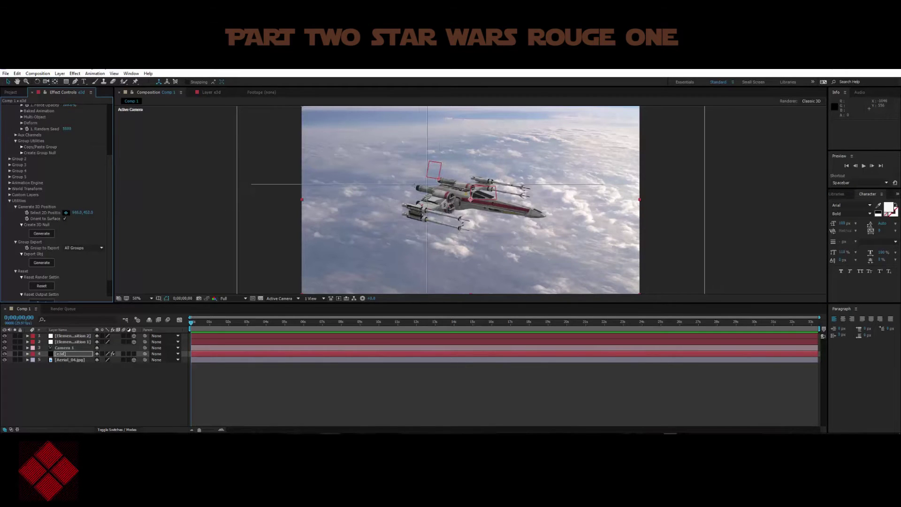
{"action": "left_click", "coordinate": [420, 189]}
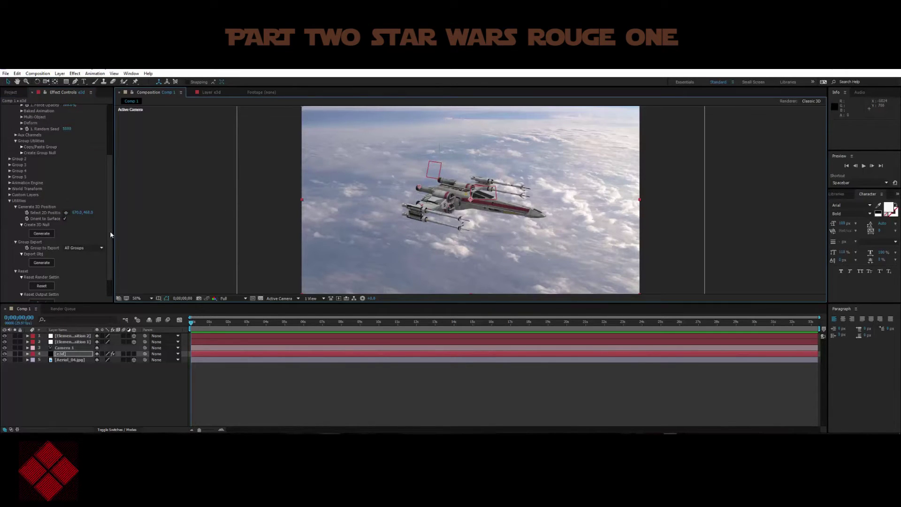
{"action": "left_click", "coordinate": [43, 233]}
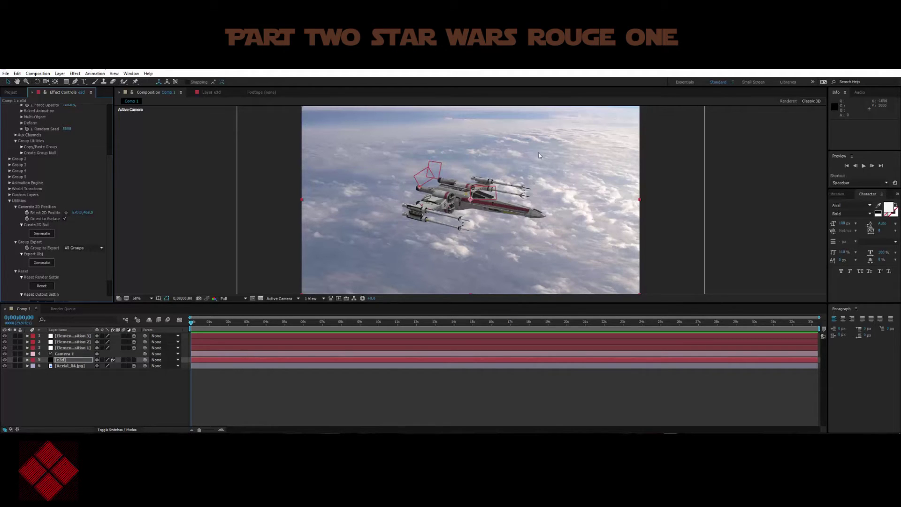
Nudge the e3d layer slightly upward and scale the Element Position 1 null to about 137%
{"action": "left_click", "coordinate": [471, 190]}
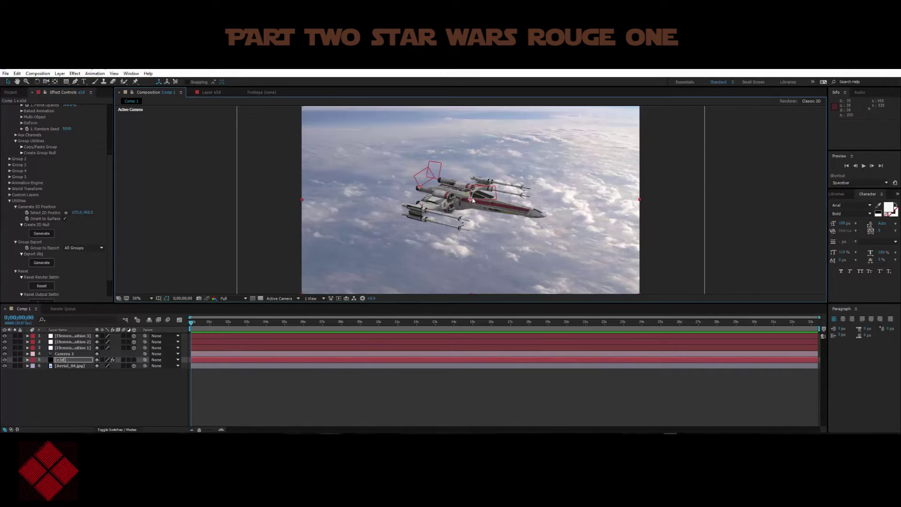
{"action": "mouse_move", "coordinate": [471, 201]}
{"action": "left_mouse_down"}
{"action": "mouse_move", "coordinate": [476, 189]}
{"action": "mouse_move", "coordinate": [469, 193]}
{"action": "left_mouse_up"}
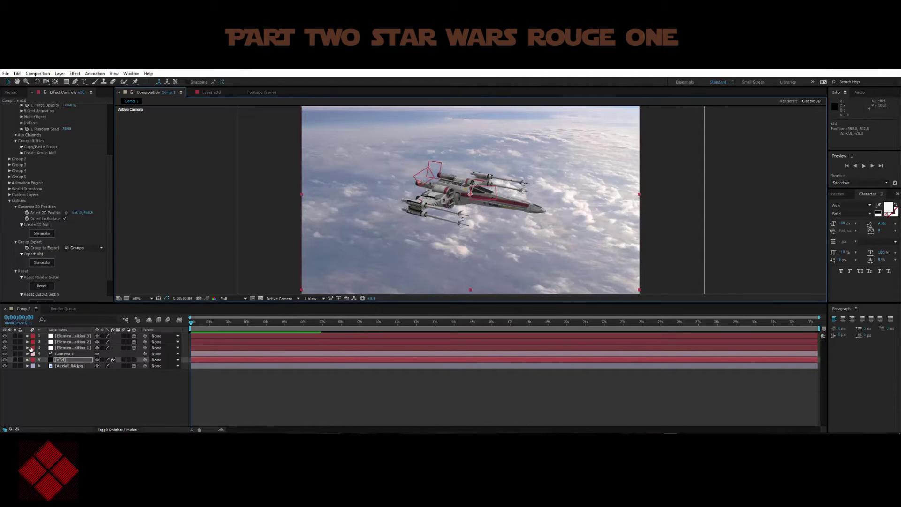
{"action": "left_click", "coordinate": [28, 347]}
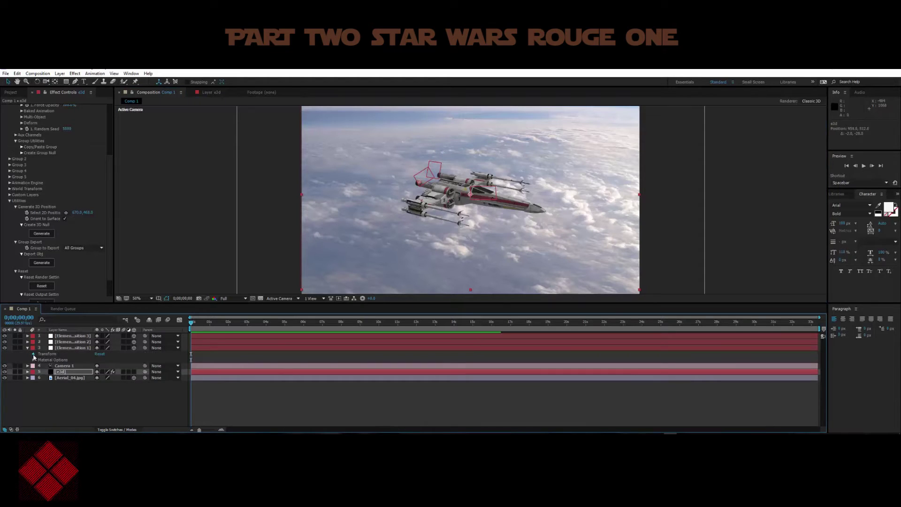
{"action": "left_click", "coordinate": [34, 354]}
{"action": "left_click", "coordinate": [54, 372]}
{"action": "mouse_move", "coordinate": [114, 372]}
{"action": "left_mouse_down"}
{"action": "mouse_move", "coordinate": [134, 367]}
{"action": "mouse_move", "coordinate": [127, 380]}
{"action": "left_mouse_up"}
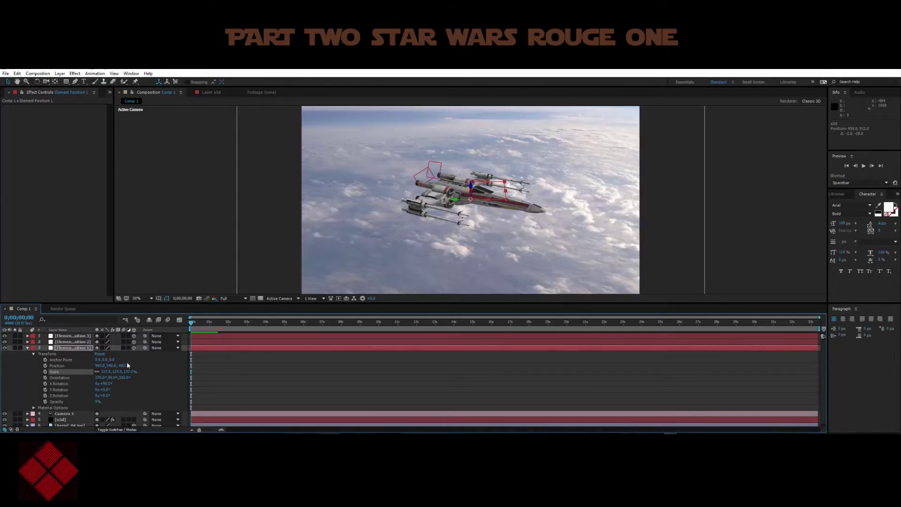
Parent the Element Position 1 null to the e3d layer and shift it slightly up and left on the fuselage
{"action": "left_click", "coordinate": [68, 348]}
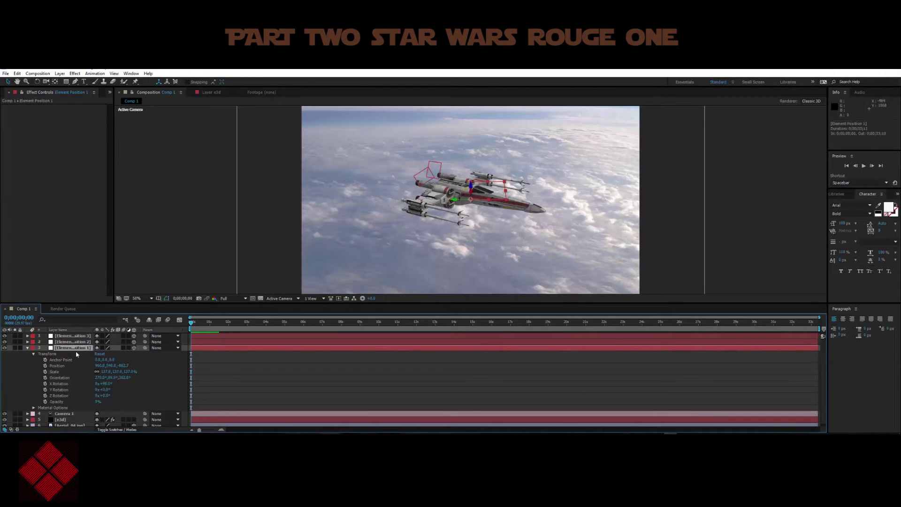
{"action": "left_click_drag", "start_coordinate": [145, 345], "coordinate": [72, 417]}
{"action": "left_click_drag", "start_coordinate": [107, 381], "coordinate": [99, 381]}
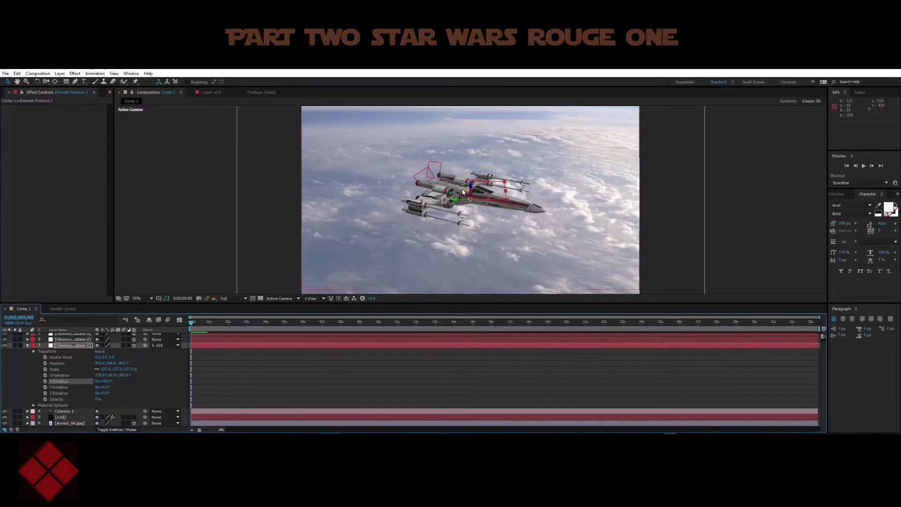
{"action": "left_click_drag", "start_coordinate": [470, 186], "coordinate": [471, 179]}
{"action": "left_click_drag", "start_coordinate": [473, 211], "coordinate": [470, 211]}
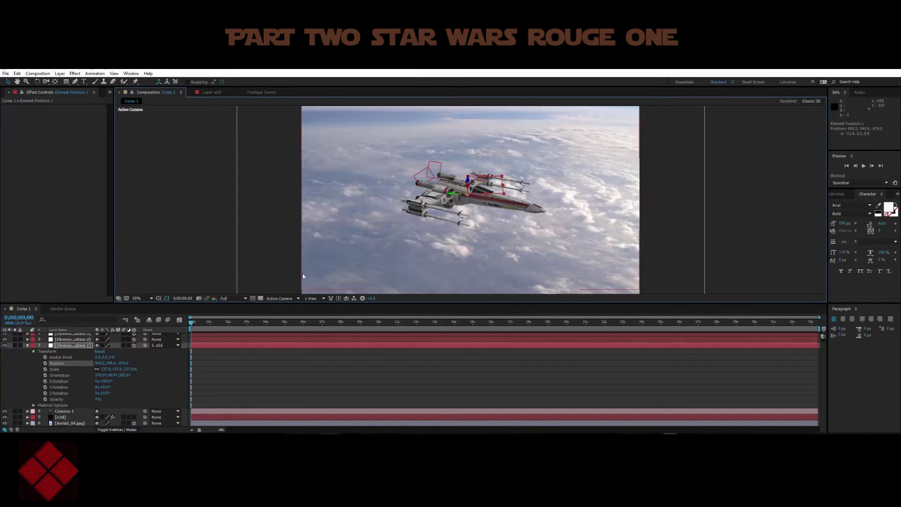
Collapse the null's properties and orbit Camera 1 with the camera tool to view the X-Wing more from the side
{"action": "left_click", "coordinate": [29, 346]}
{"action": "left_click", "coordinate": [61, 359]}
{"action": "left_click", "coordinate": [62, 354]}
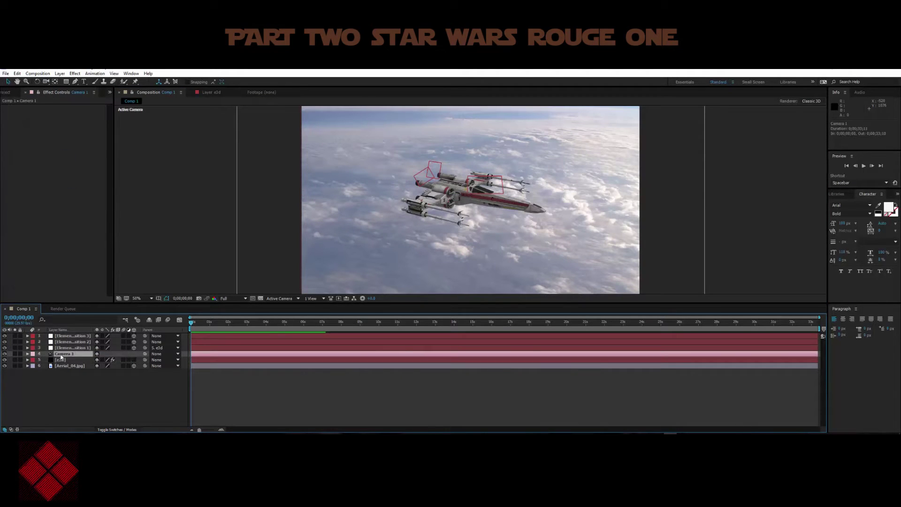
{"action": "left_click", "coordinate": [46, 82]}
{"action": "left_click_drag", "start_coordinate": [477, 230], "coordinate": [382, 203]}
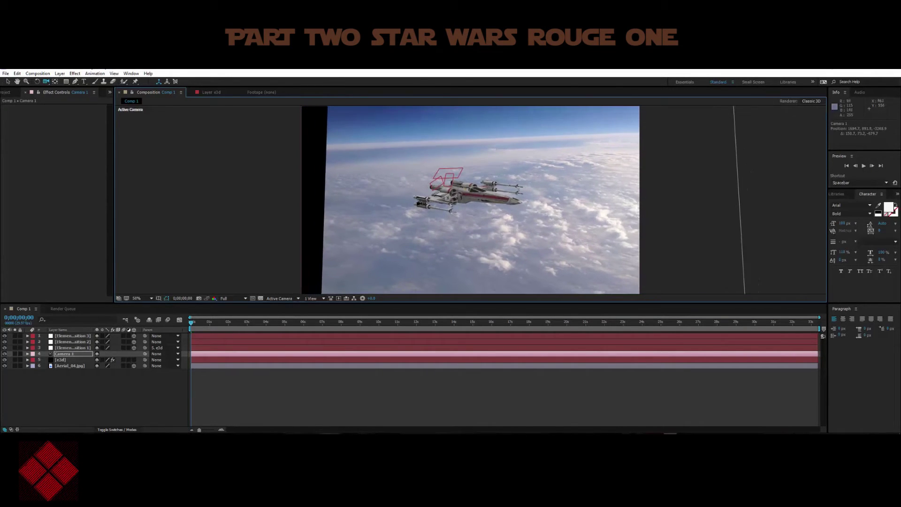
Keyframe Camera 1's Position at the start and at 0;00;09;28, orbiting the camera around the X-Wing for the second keyframe
{"action": "scroll", "coordinate": [429, 207], "scroll_direction": "down", "scroll_amount": 2}
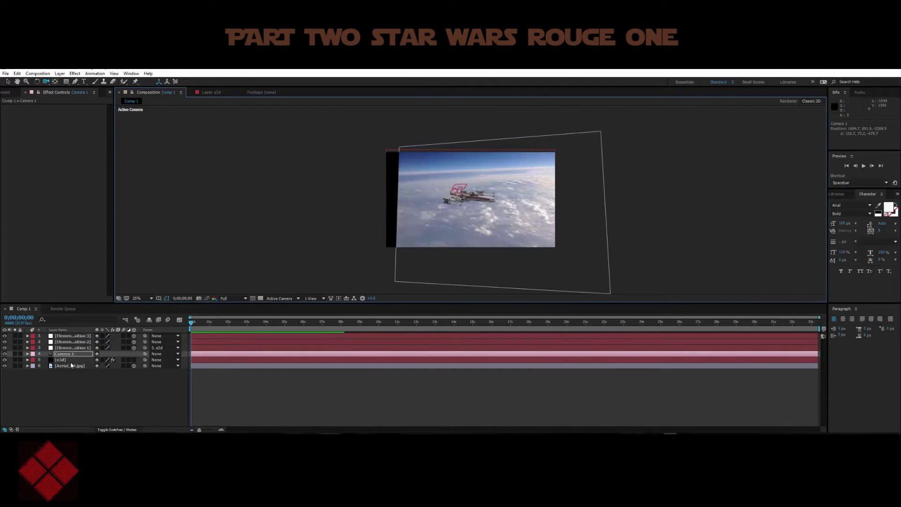
{"action": "key", "text": "alt+shift+p"}
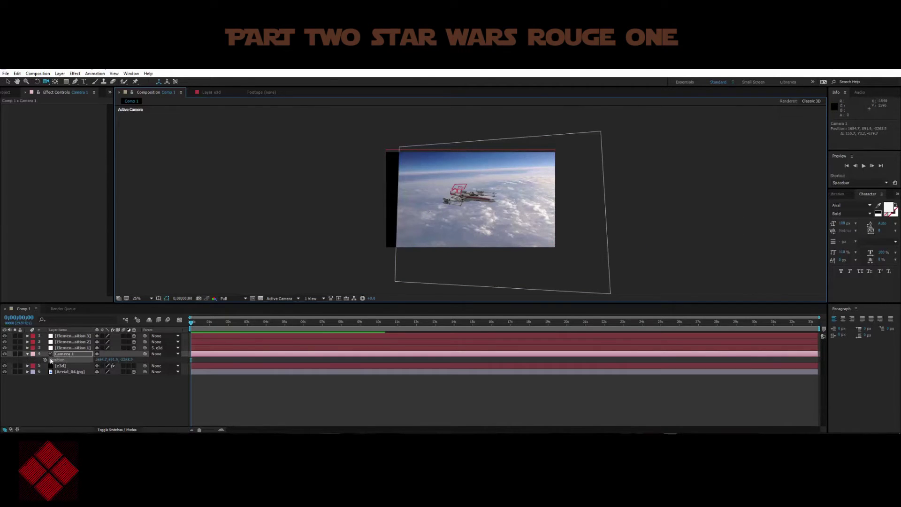
{"action": "left_click_drag", "start_coordinate": [192, 323], "coordinate": [379, 329]}
{"action": "left_click_drag", "start_coordinate": [457, 206], "coordinate": [345, 269]}
{"action": "left_click", "coordinate": [8, 82]}
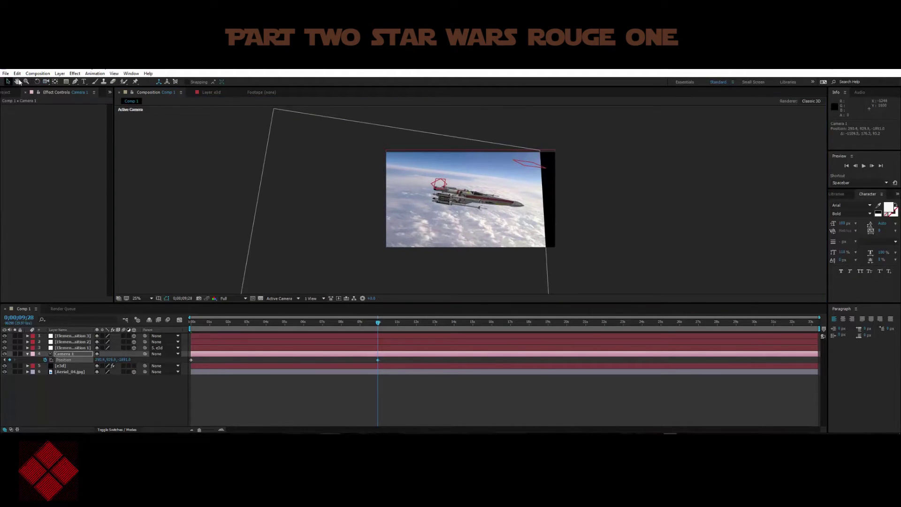
Reposition and enlarge the Aerial_04.jpg cloud layer until it fills the frame at both the start and end of the camera move
{"action": "left_click", "coordinate": [64, 372]}
{"action": "left_click_drag", "start_coordinate": [497, 167], "coordinate": [534, 164]}
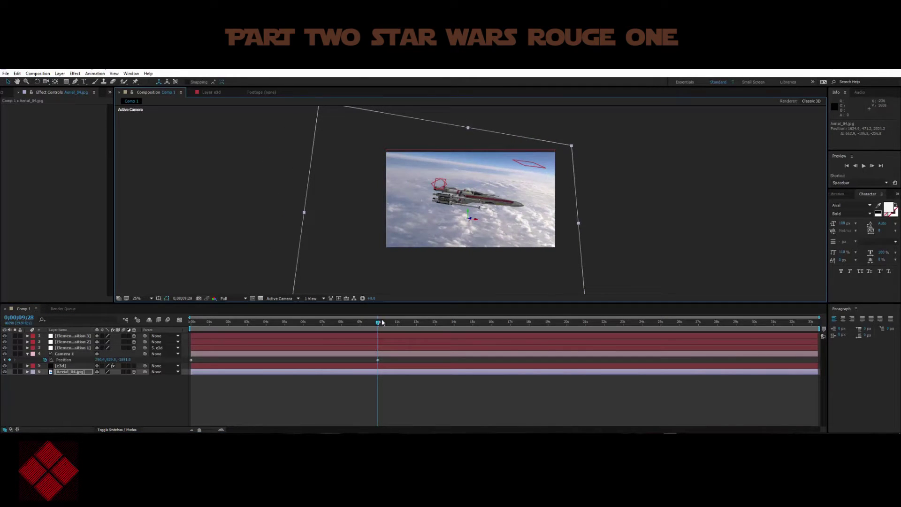
{"action": "left_click_drag", "start_coordinate": [377, 324], "coordinate": [191, 330]}
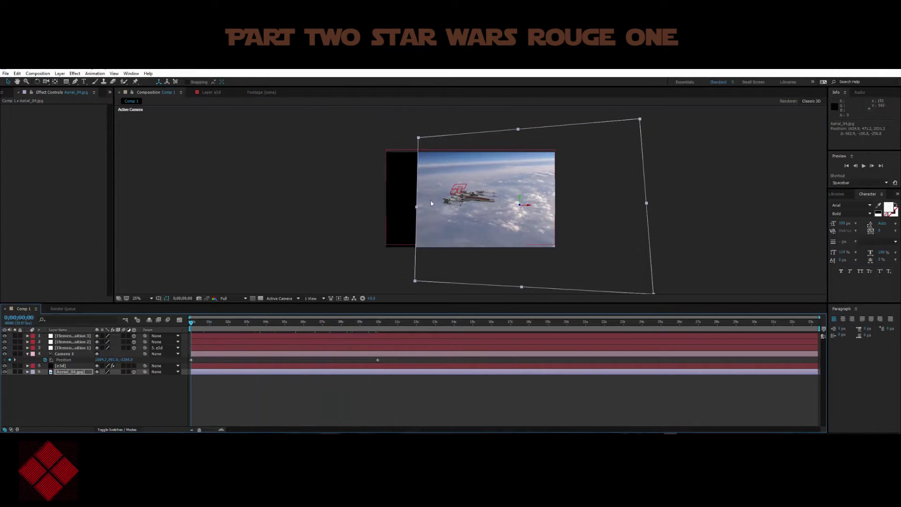
{"action": "left_click_drag", "start_coordinate": [425, 217], "coordinate": [394, 219]}
{"action": "left_click_drag", "start_coordinate": [192, 323], "coordinate": [382, 327]}
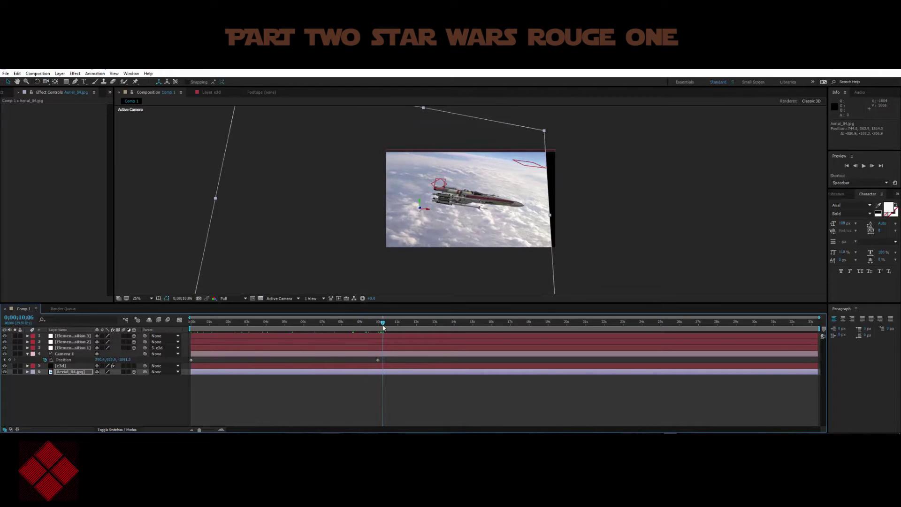
{"action": "left_click_drag", "start_coordinate": [544, 131], "coordinate": [564, 127]}
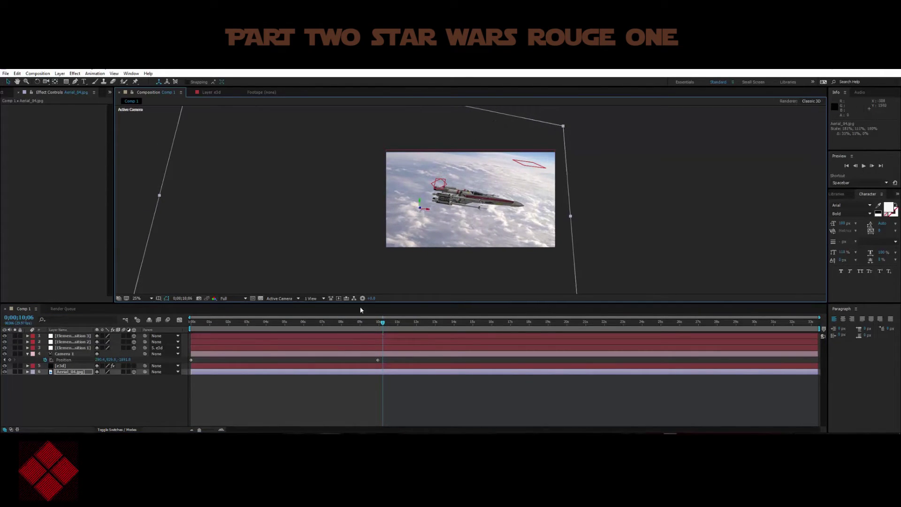
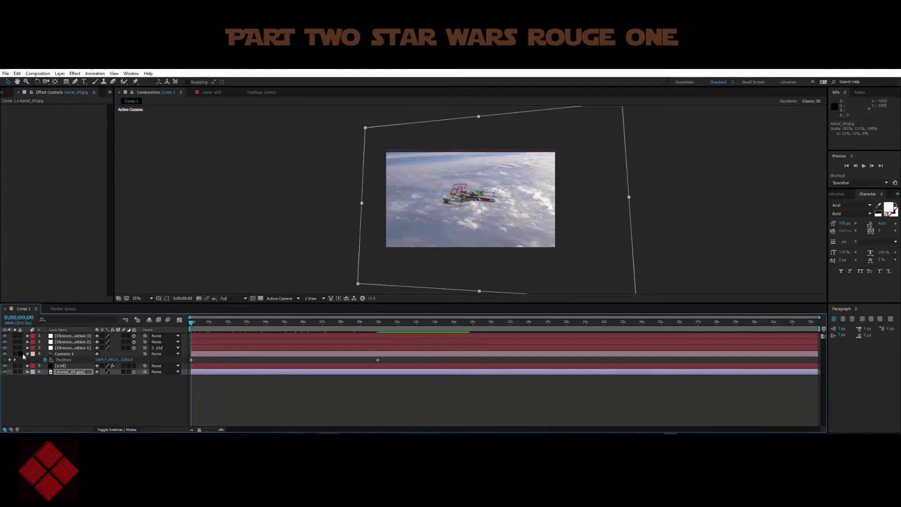
Collapse Camera 1's properties and add a Point light with the pale cream colour FBE6D0
{"action": "left_click", "coordinate": [27, 354]}
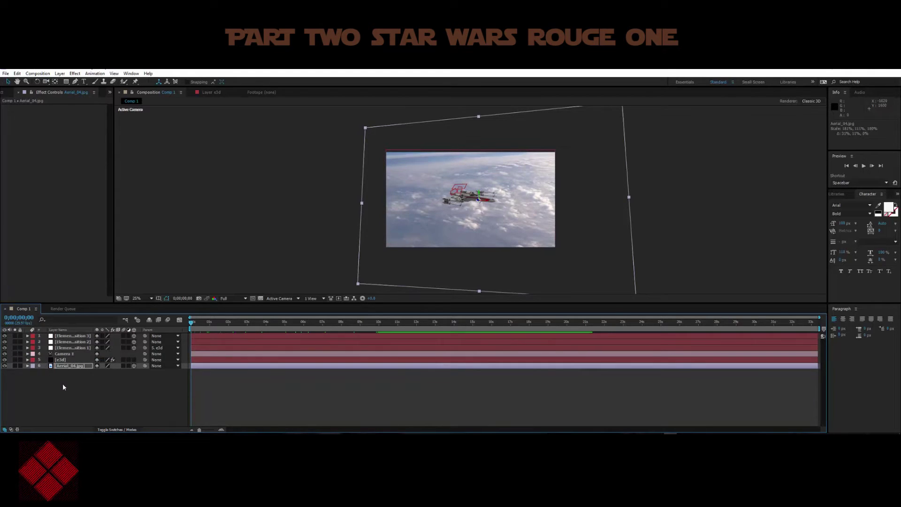
{"action": "right_click", "coordinate": [64, 392]}
{"action": "mouse_move", "coordinate": [142, 321]}
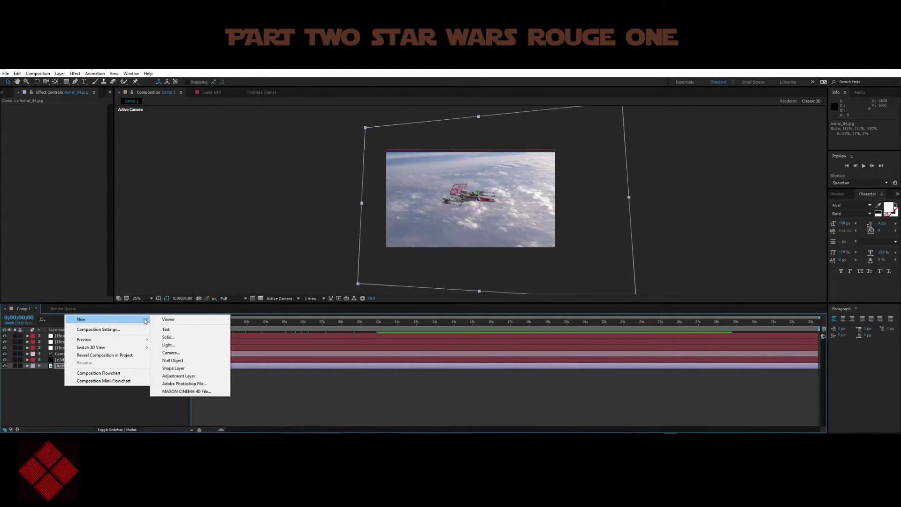
{"action": "left_click", "coordinate": [167, 345]}
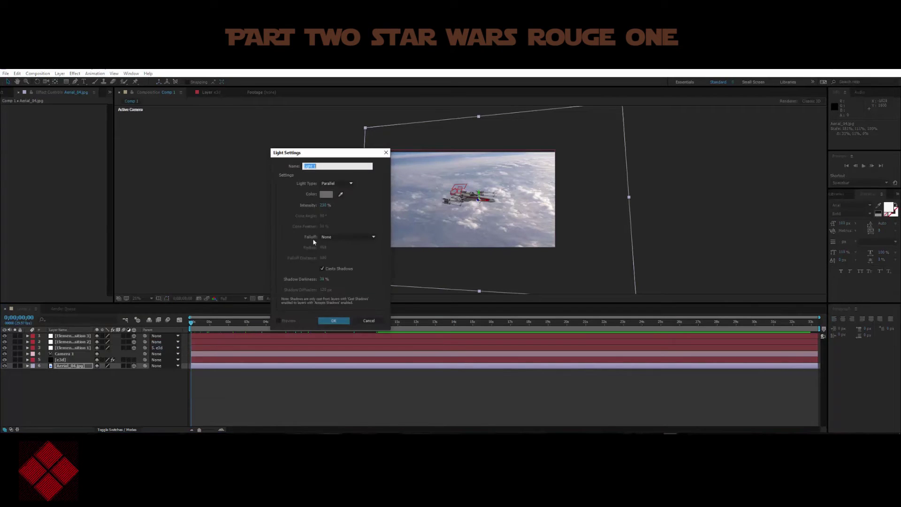
{"action": "left_click", "coordinate": [336, 183]}
{"action": "left_click", "coordinate": [343, 215]}
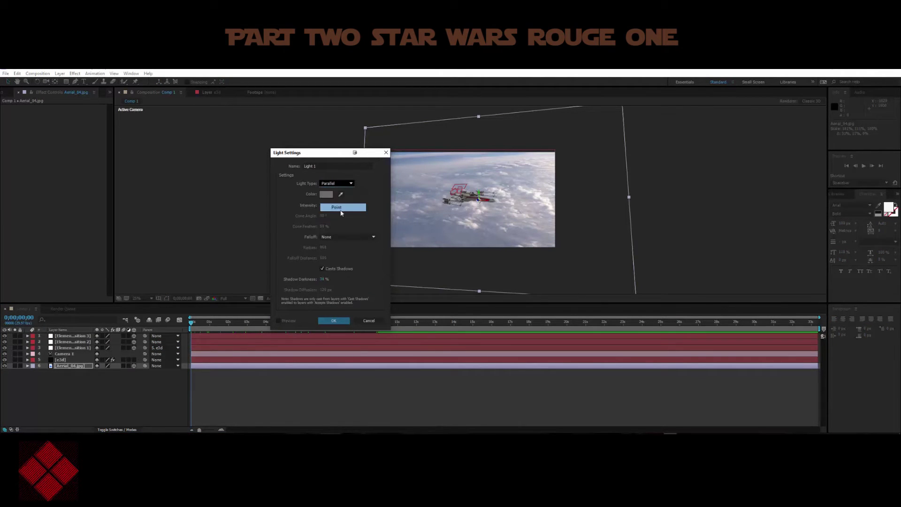
{"action": "left_click", "coordinate": [329, 193]}
{"action": "left_click", "coordinate": [271, 198]}
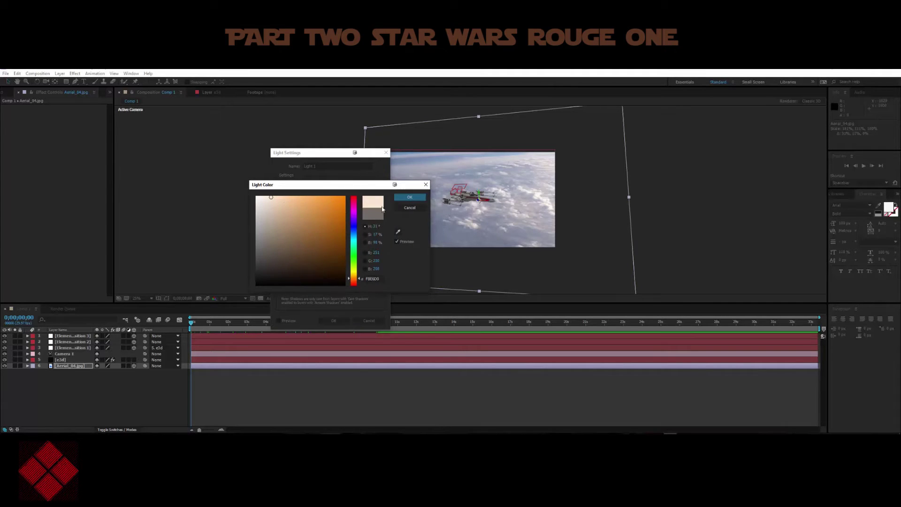
{"action": "left_click", "coordinate": [418, 198]}
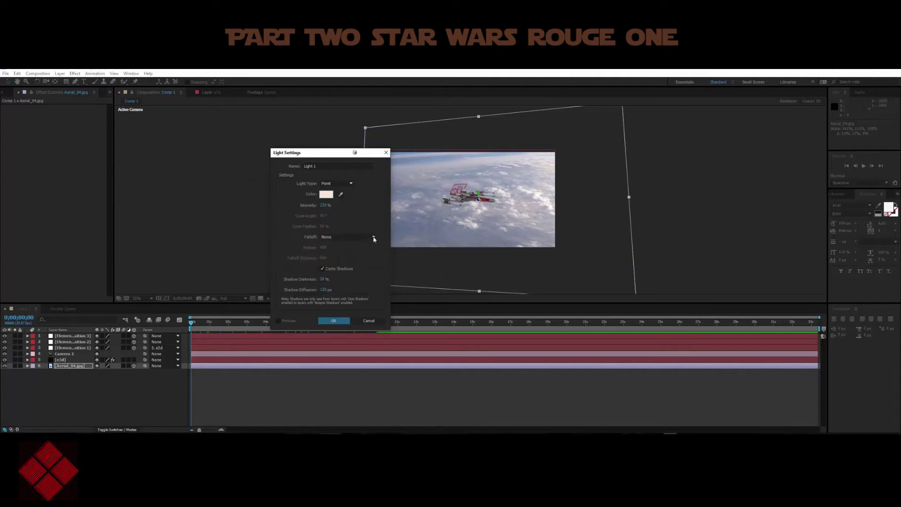
{"action": "left_click", "coordinate": [336, 319]}
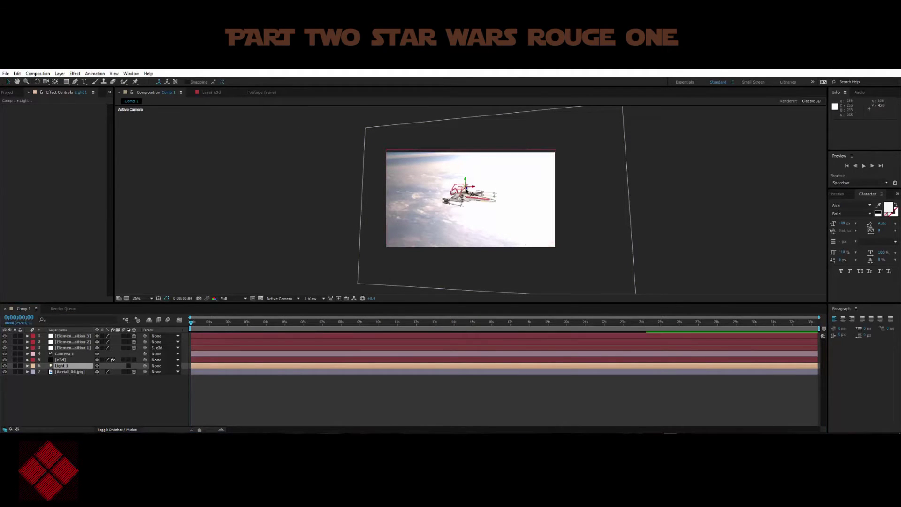
Push Light 1 back in depth to a Z position of about 410 and nudge the e3d layer slightly right
{"action": "scroll", "coordinate": [384, 241], "scroll_direction": "up", "scroll_amount": 4}
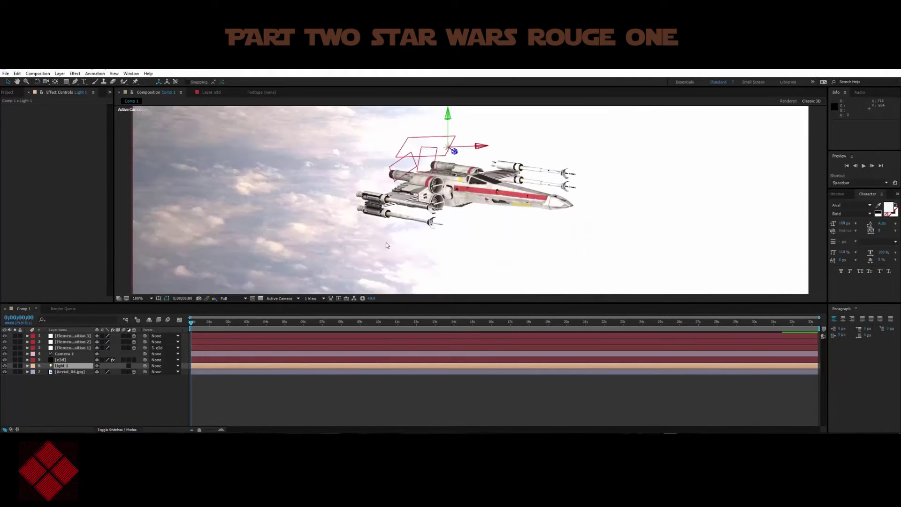
{"action": "scroll", "coordinate": [395, 236], "scroll_direction": "down", "scroll_amount": 2}
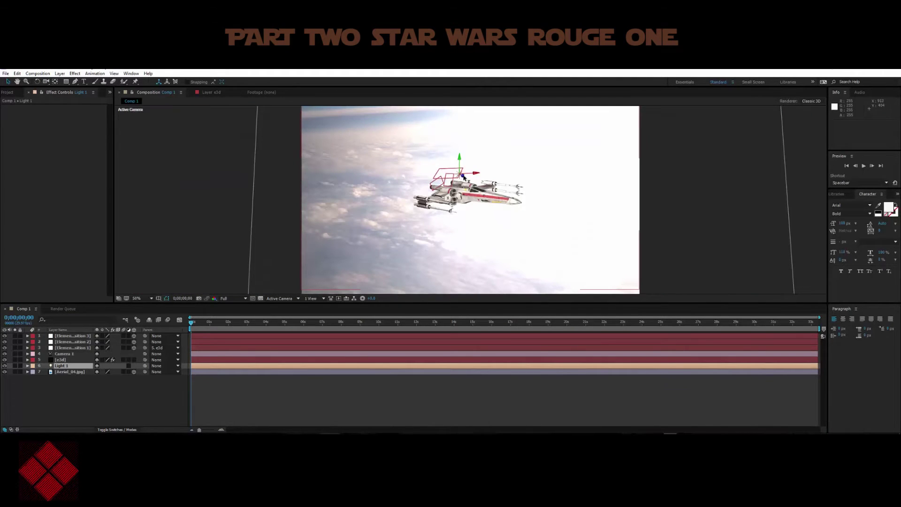
{"action": "left_click_drag", "start_coordinate": [462, 176], "coordinate": [625, 277]}
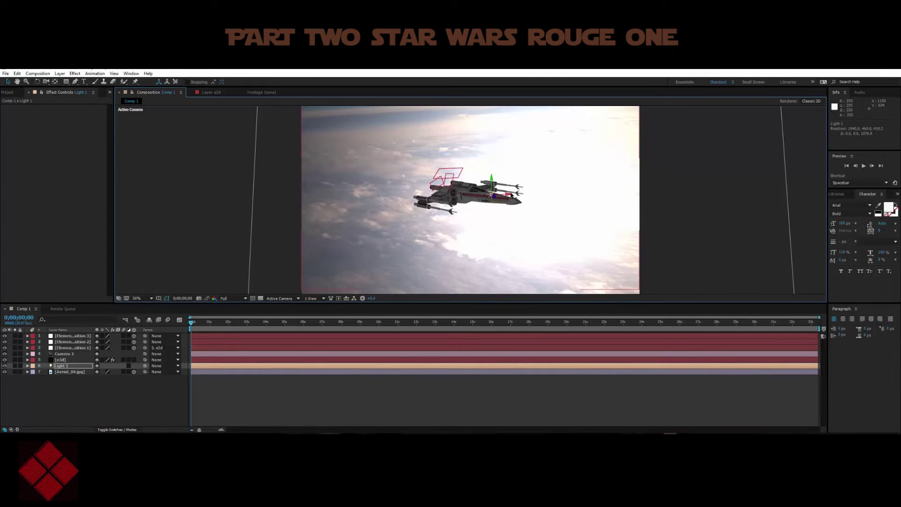
{"action": "mouse_move", "coordinate": [507, 197]}
{"action": "left_mouse_down"}
{"action": "mouse_move", "coordinate": [523, 199]}
{"action": "mouse_move", "coordinate": [493, 201]}
{"action": "left_mouse_up"}
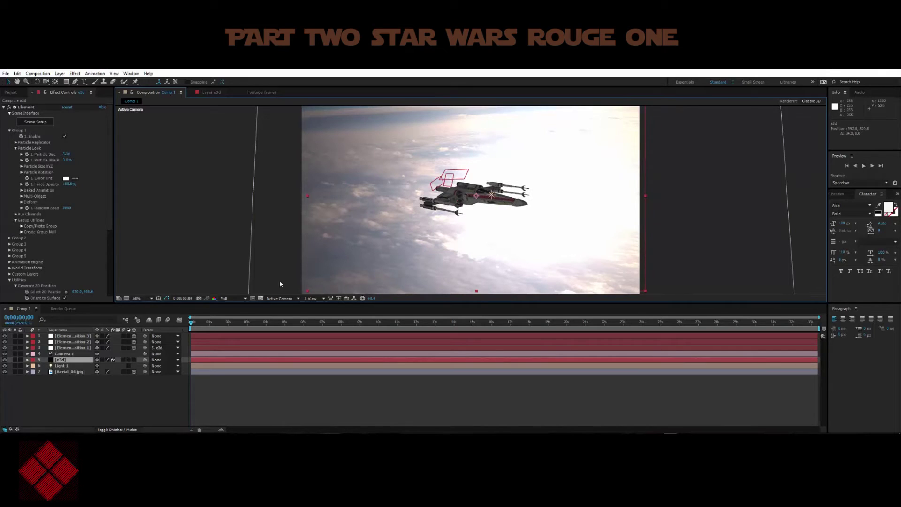
Move Light 1 right along its X axis, well outside the frame, to an X position of about 3926
{"action": "left_click", "coordinate": [71, 366]}
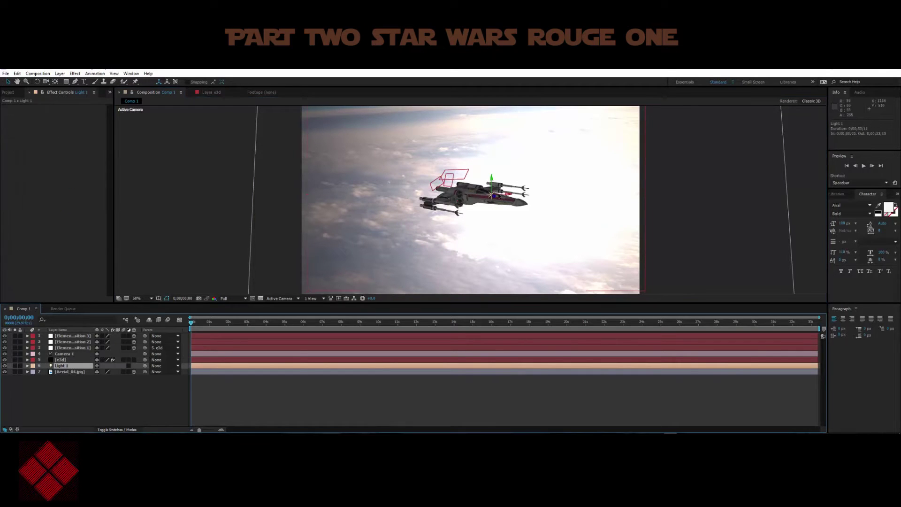
{"action": "left_click_drag", "start_coordinate": [526, 193], "coordinate": [769, 187]}
{"action": "key", "text": "comma"}
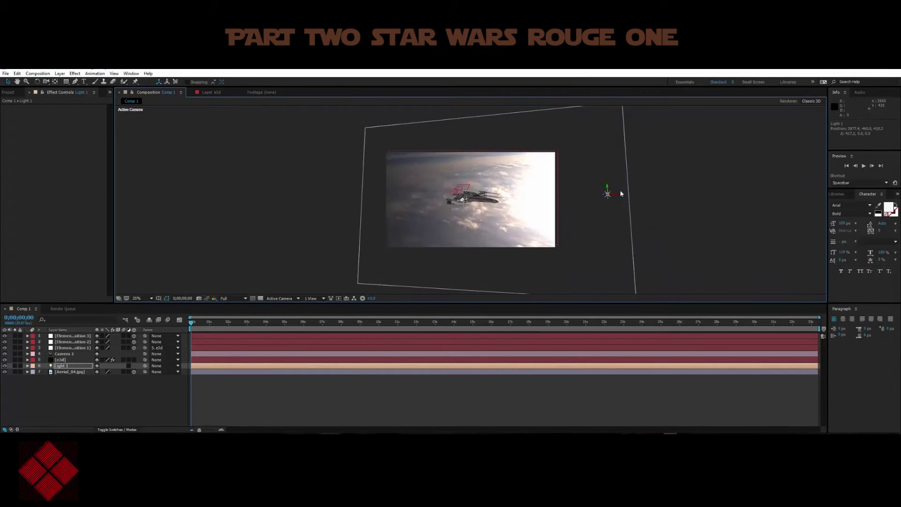
{"action": "left_click_drag", "start_coordinate": [619, 197], "coordinate": [711, 182]}
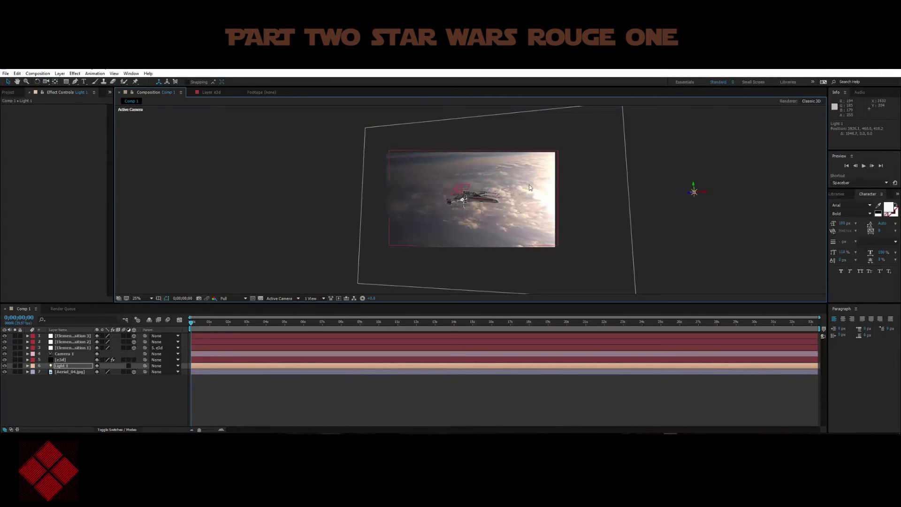
Keyframe Light 1's Position at the start and at 0;00;08;23, moving it up and farther right to about X 5817 for the second keyframe
{"action": "key", "text": "p"}
{"action": "left_click", "coordinate": [46, 371]}
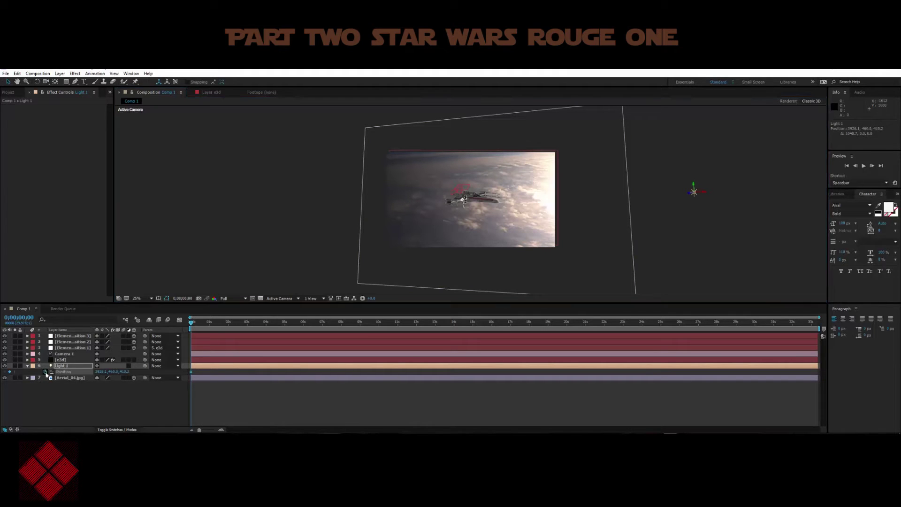
{"action": "left_click_drag", "start_coordinate": [191, 324], "coordinate": [356, 331]}
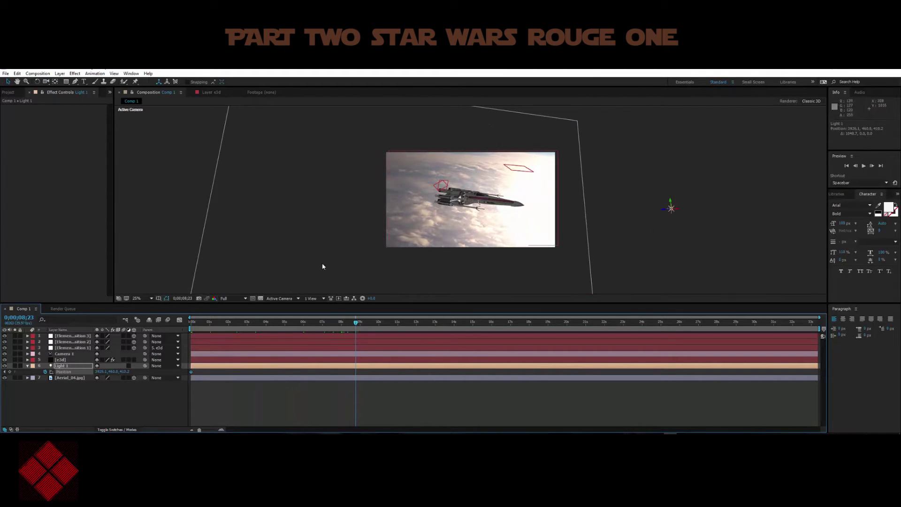
{"action": "left_click", "coordinate": [669, 200]}
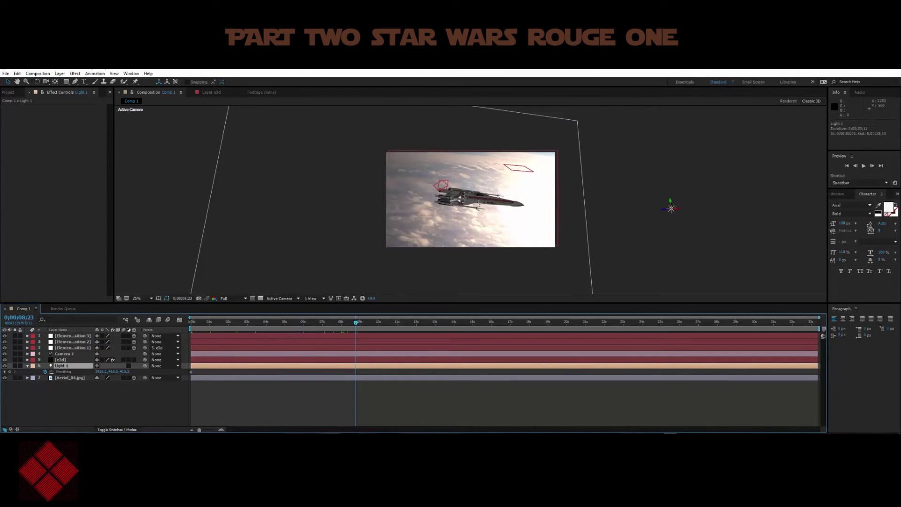
{"action": "left_click_drag", "start_coordinate": [670, 200], "coordinate": [839, 173]}
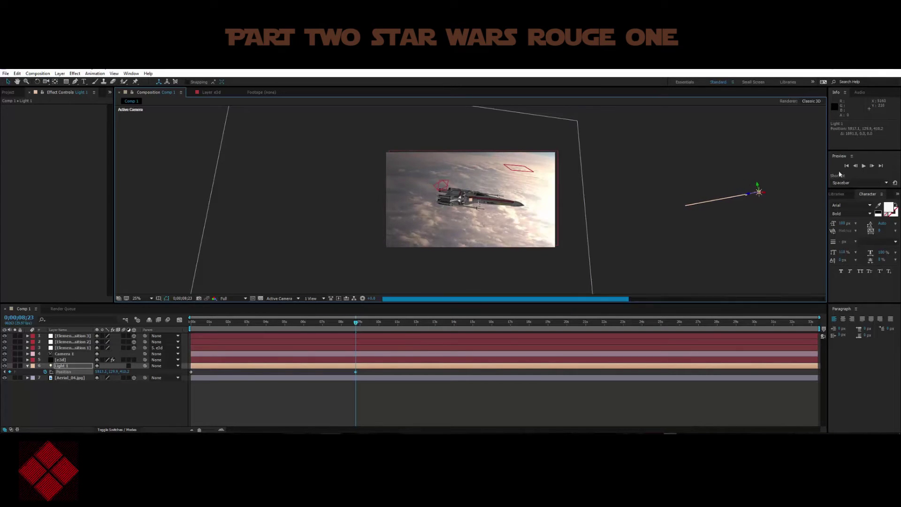
{"action": "key", "text": "period"}
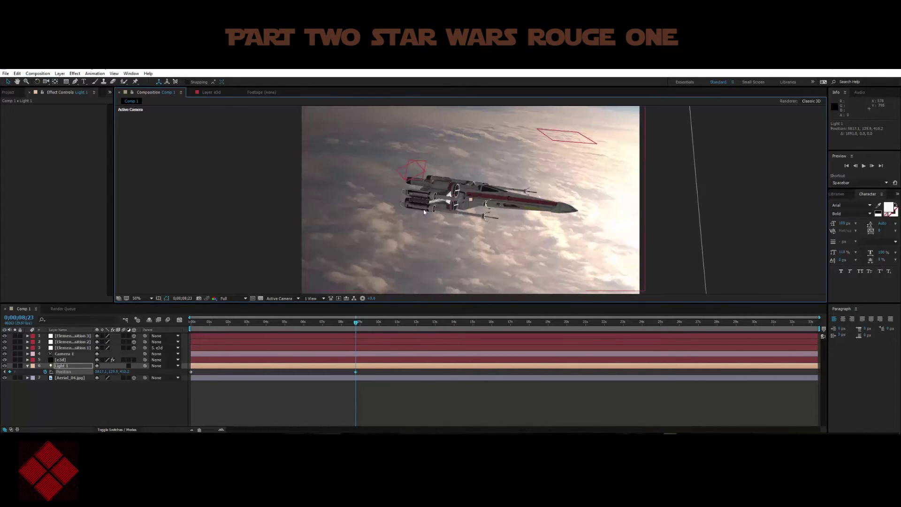
{"action": "left_click_drag", "start_coordinate": [355, 324], "coordinate": [191, 323]}
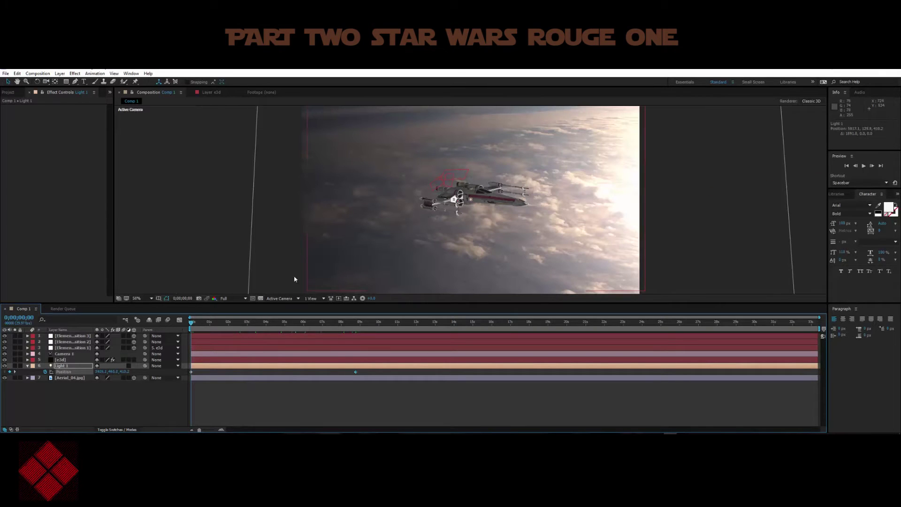
{"action": "left_click", "coordinate": [27, 366]}
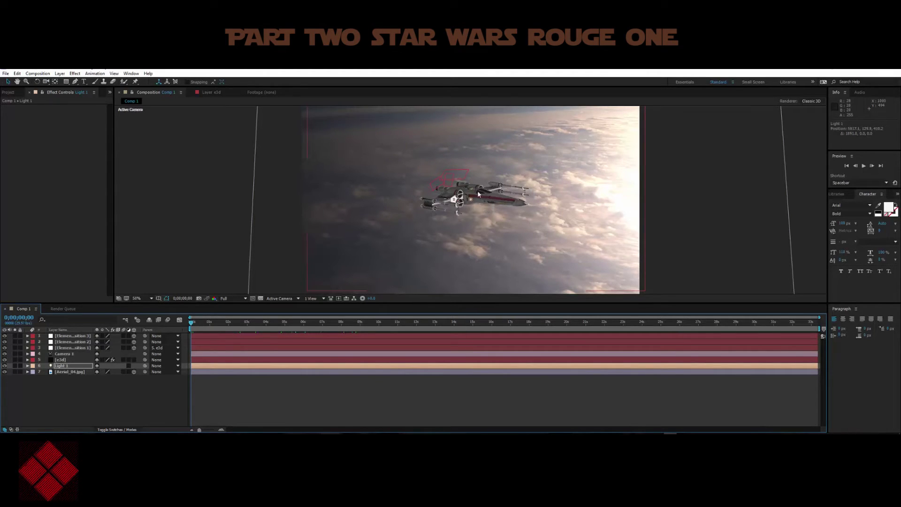
Open the Element Scene Setup for the e3d layer
{"action": "left_click", "coordinate": [59, 359]}
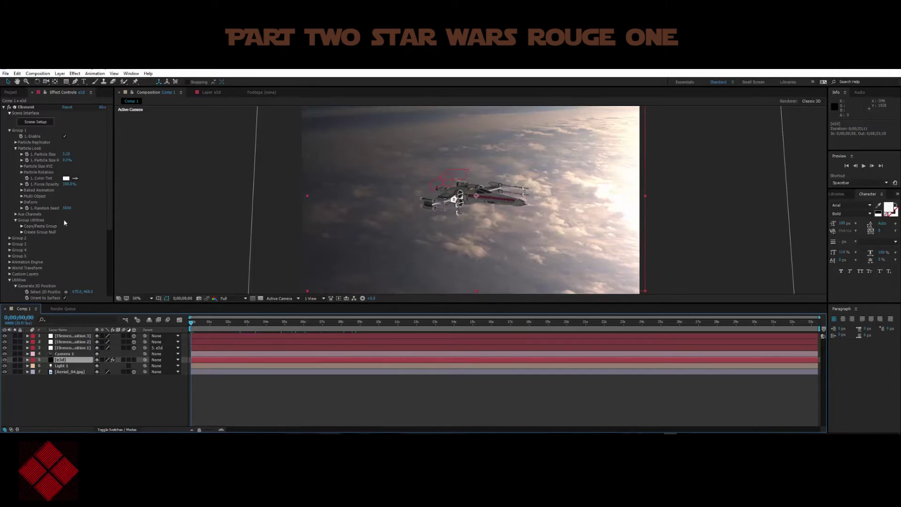
{"action": "left_click", "coordinate": [41, 121]}
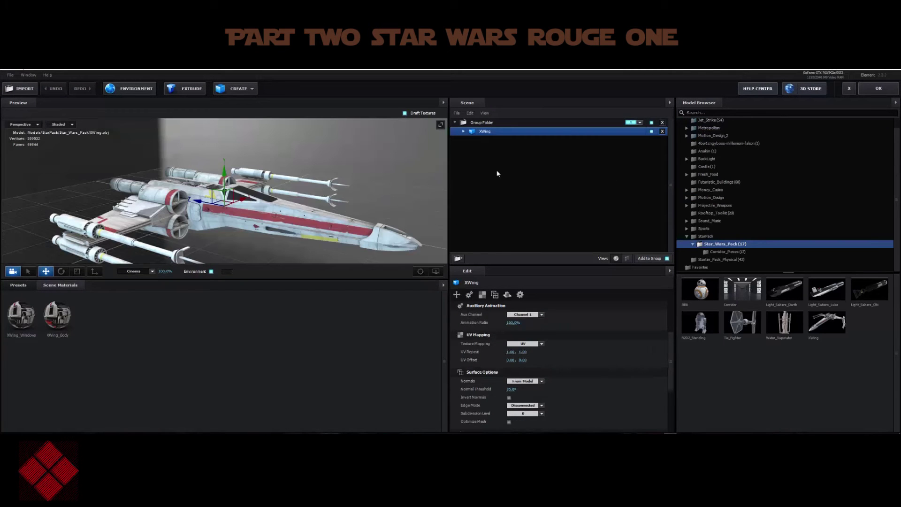
Add a second XWing model from the Star_Wars_Pack and try to assign it to group 2
{"action": "left_click", "coordinate": [827, 323]}
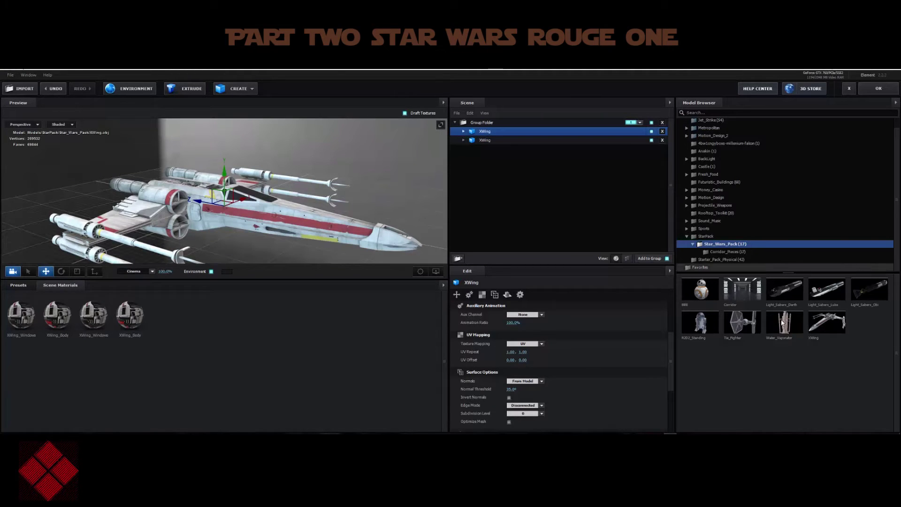
{"action": "left_click", "coordinate": [487, 141]}
{"action": "left_click", "coordinate": [638, 121]}
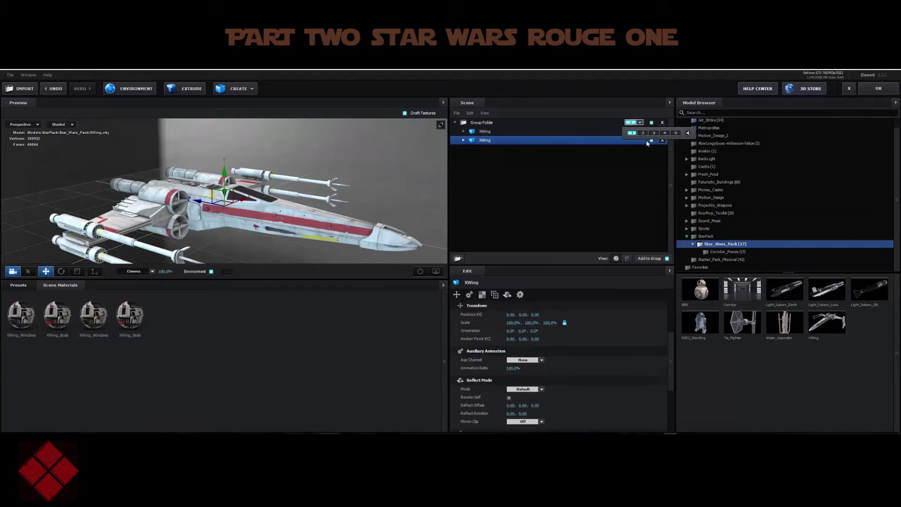
{"action": "left_click", "coordinate": [486, 142]}
{"action": "left_click", "coordinate": [631, 123]}
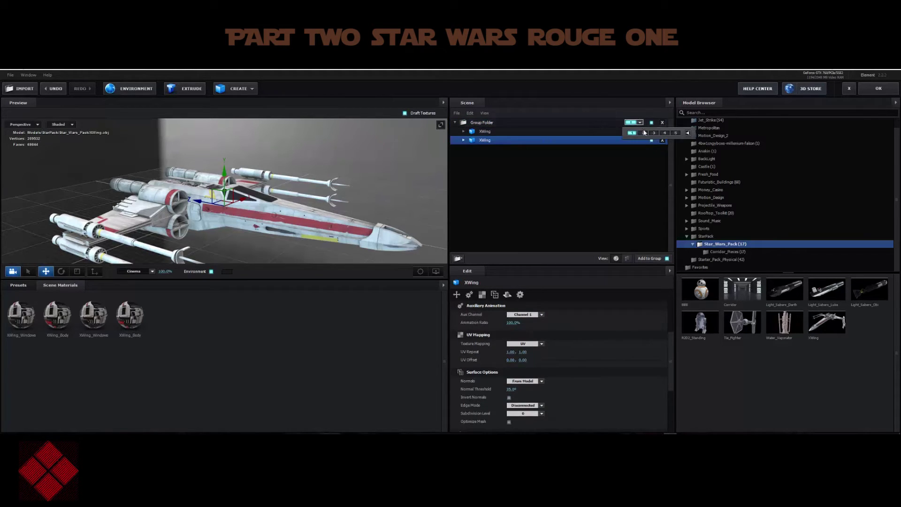
{"action": "left_click", "coordinate": [482, 140]}
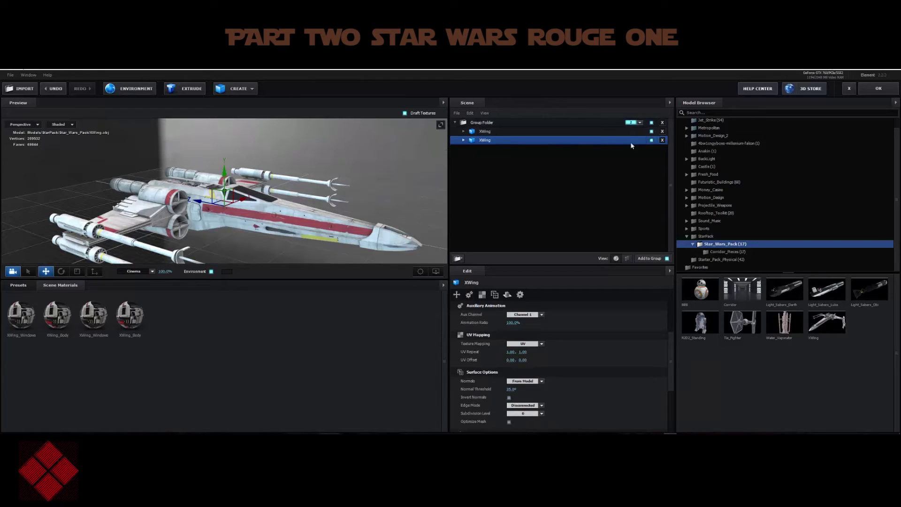
Delete the second XWing model and set the group folder back to group 1
{"action": "left_click", "coordinate": [662, 140]}
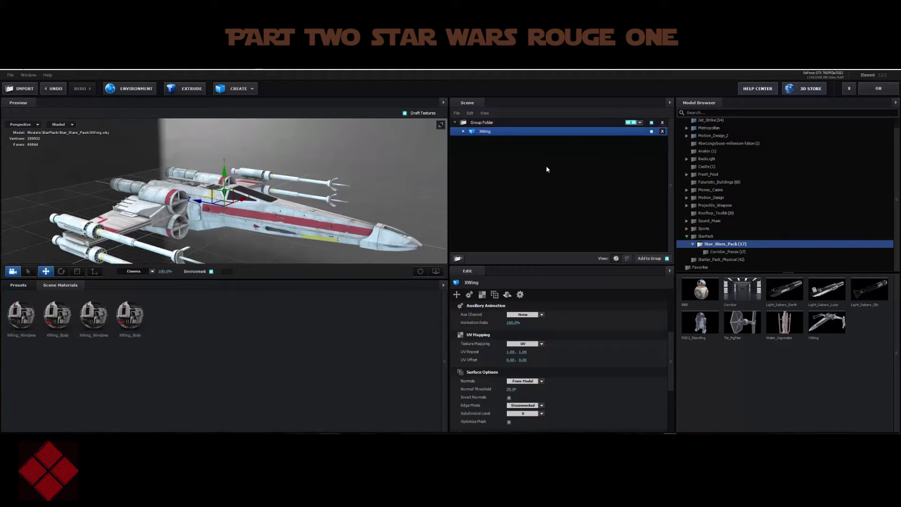
{"action": "left_click", "coordinate": [632, 122]}
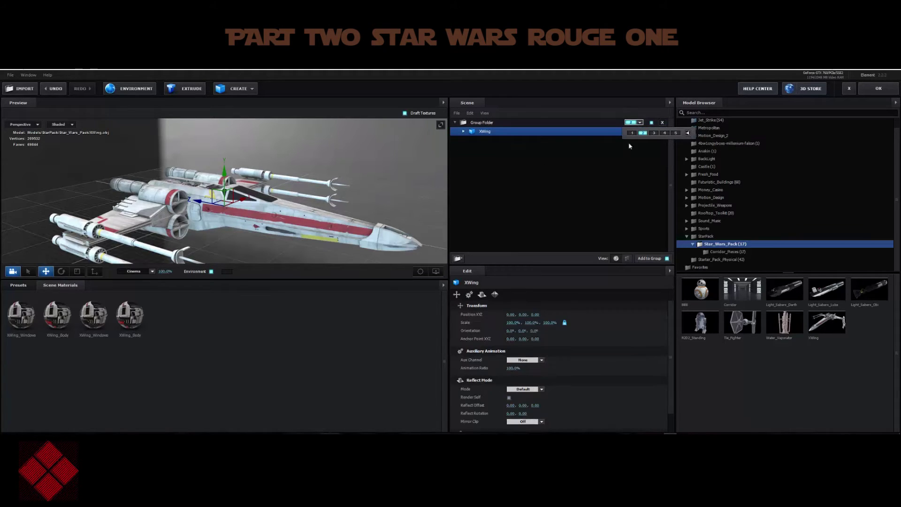
{"action": "left_click", "coordinate": [631, 132]}
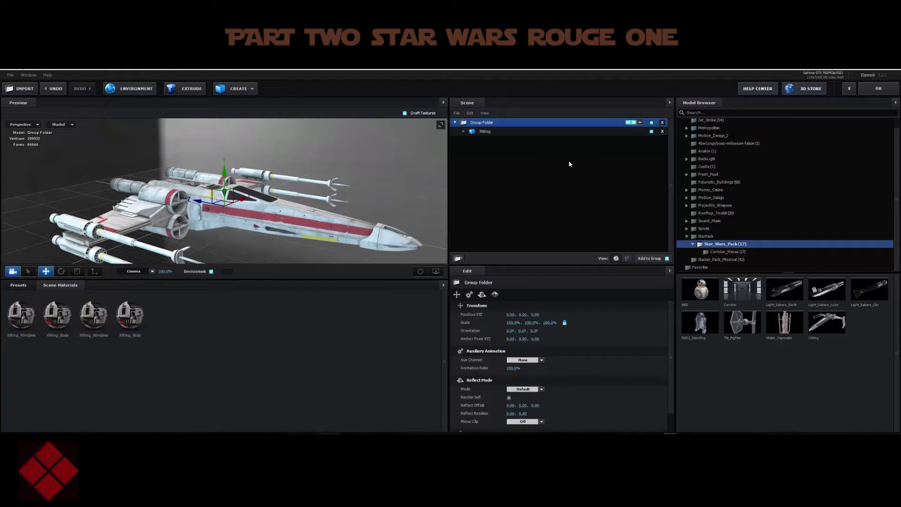
Create a second group folder in the Element scene, add another XWing model from the Star_Wars_Pack to it and accept the scene
{"action": "right_click", "coordinate": [539, 163]}
{"action": "left_click", "coordinate": [557, 169]}
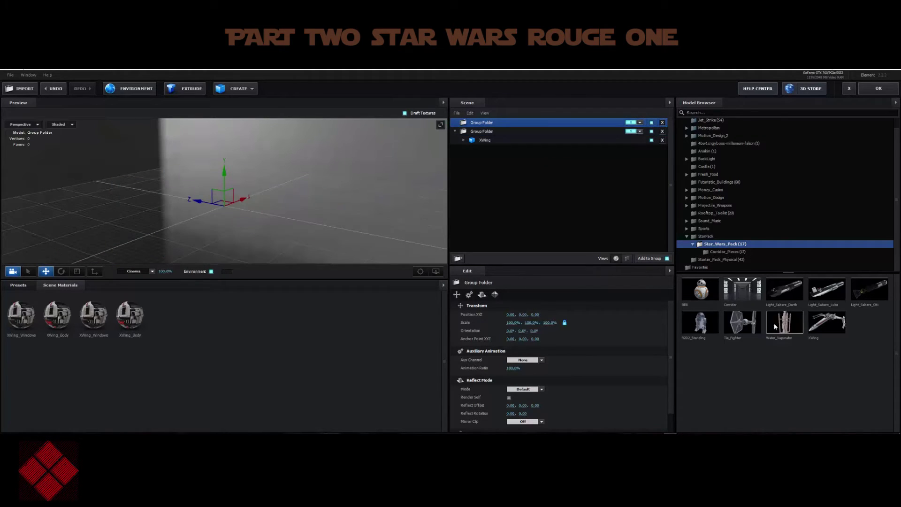
{"action": "left_click", "coordinate": [825, 326]}
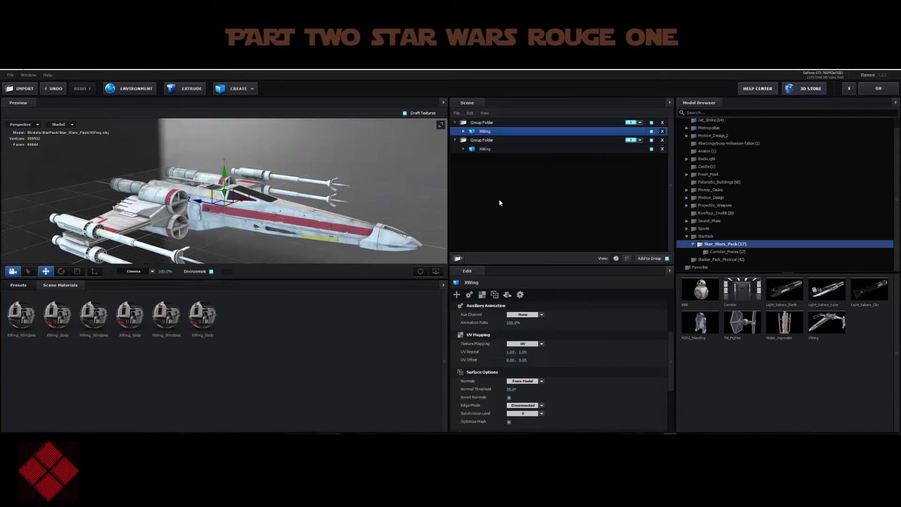
{"action": "left_click", "coordinate": [879, 89]}
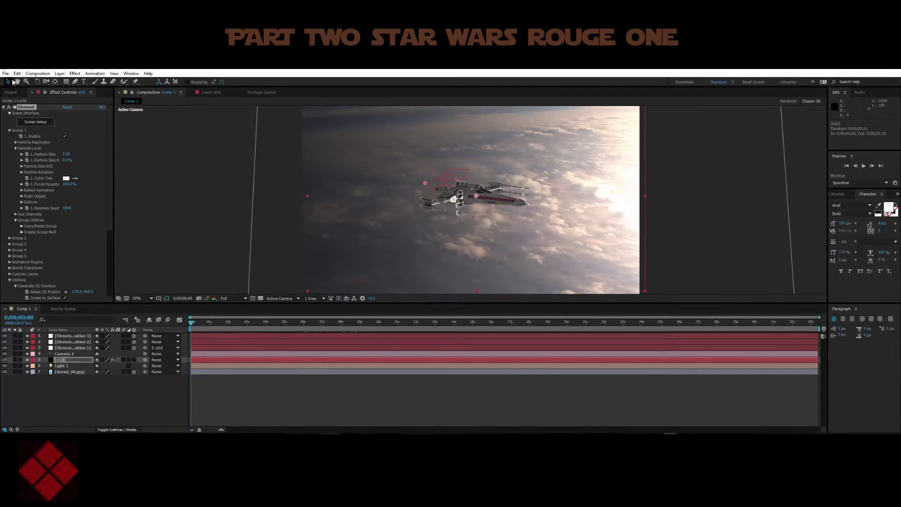
Try different X Size values in Group 2's Particle Look settings
{"action": "left_click", "coordinate": [10, 238]}
{"action": "scroll", "coordinate": [28, 248], "scroll_direction": "down", "scroll_amount": 2}
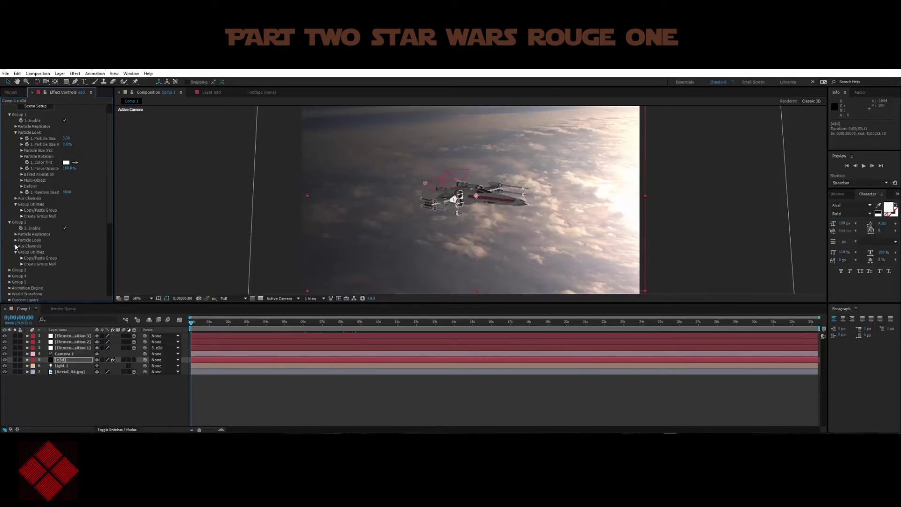
{"action": "left_click", "coordinate": [15, 240]}
{"action": "scroll", "coordinate": [18, 235], "scroll_direction": "down", "scroll_amount": 5}
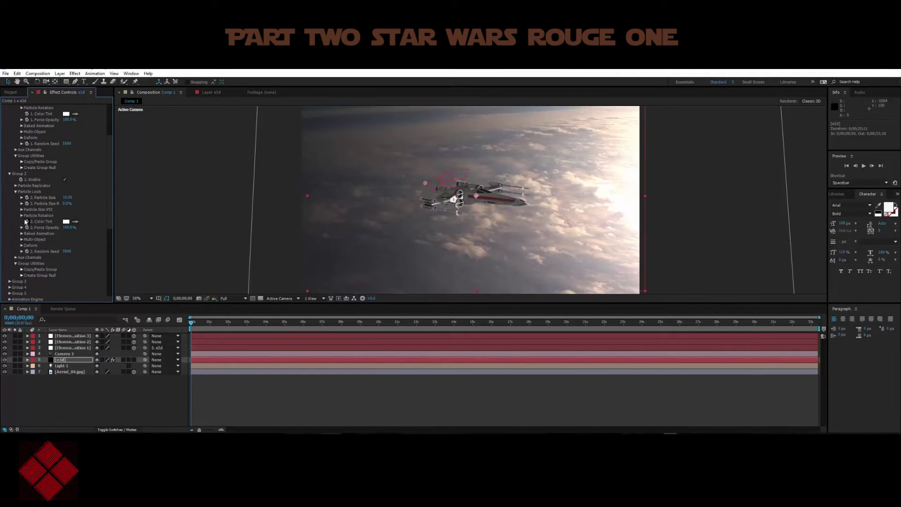
{"action": "left_click", "coordinate": [21, 210]}
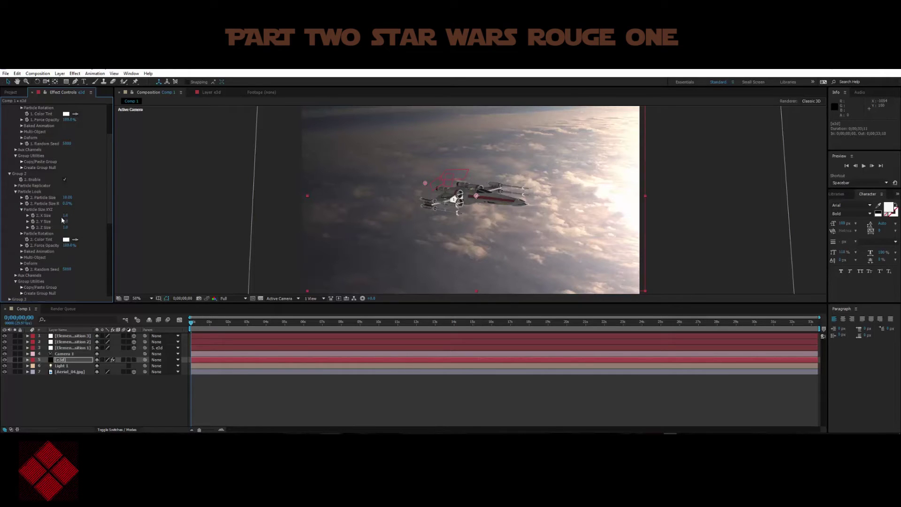
{"action": "left_click", "coordinate": [28, 215]}
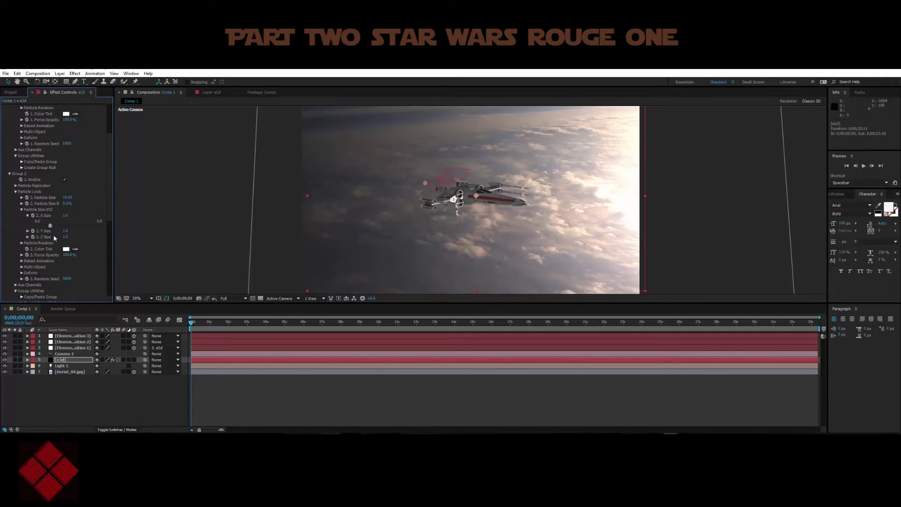
{"action": "left_click_drag", "start_coordinate": [50, 226], "coordinate": [38, 226]}
{"action": "left_click", "coordinate": [69, 226]}
{"action": "left_click", "coordinate": [15, 149]}
{"action": "scroll", "coordinate": [45, 115], "scroll_direction": "up", "scroll_amount": 3}
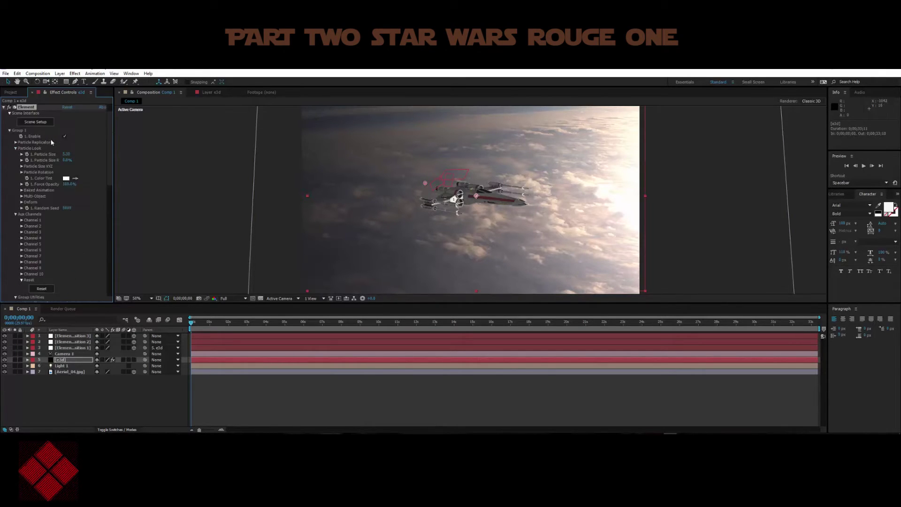
Reopen the Element Scene Setup and assign the newer XWing's group folder to group 2
{"action": "left_click", "coordinate": [42, 122]}
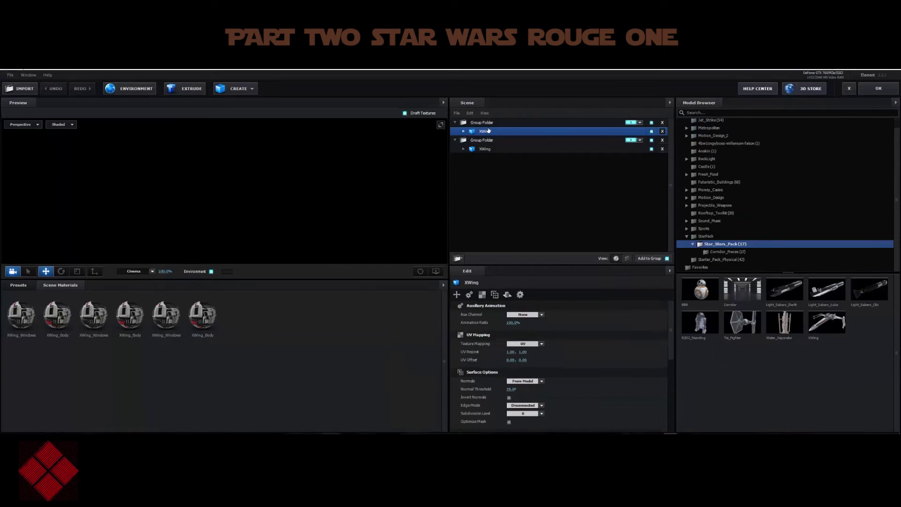
{"action": "left_click", "coordinate": [638, 123]}
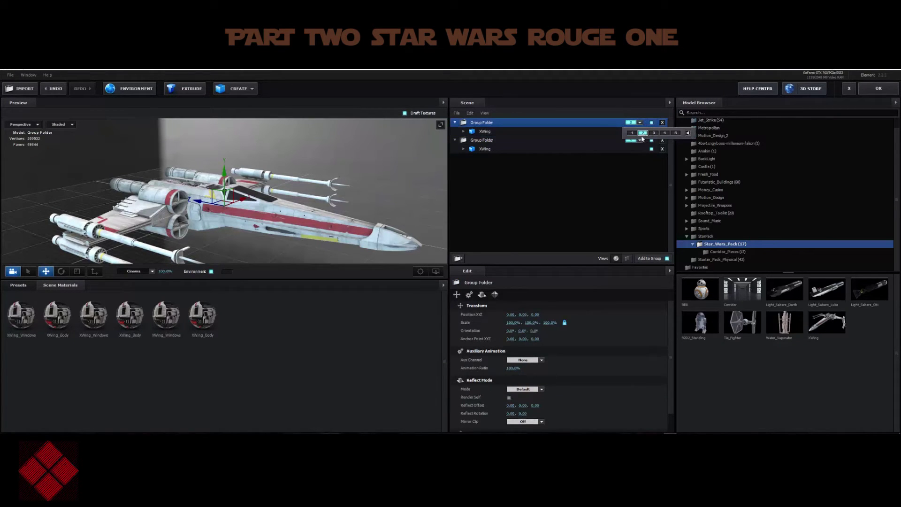
{"action": "left_click", "coordinate": [642, 133]}
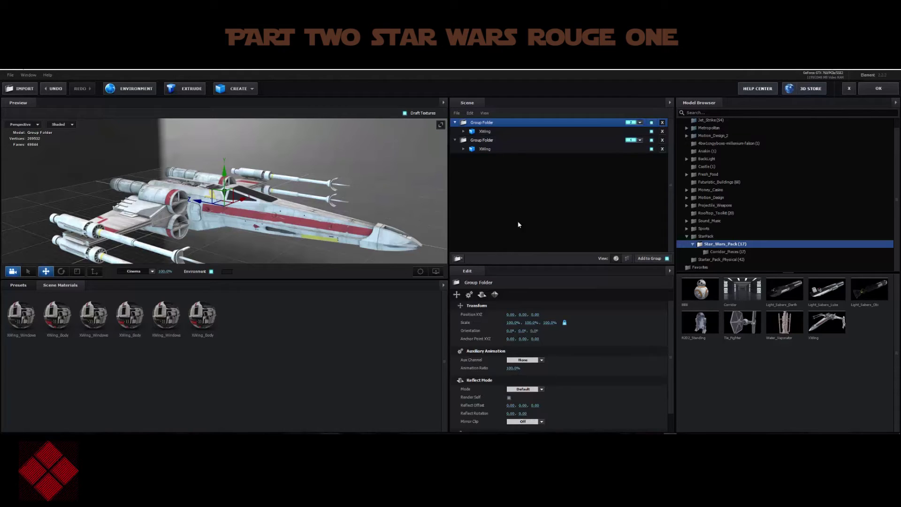
Set the group 2 folder's Aux Channel to Channel 2 and accept the scene setup
{"action": "left_click", "coordinate": [481, 297]}
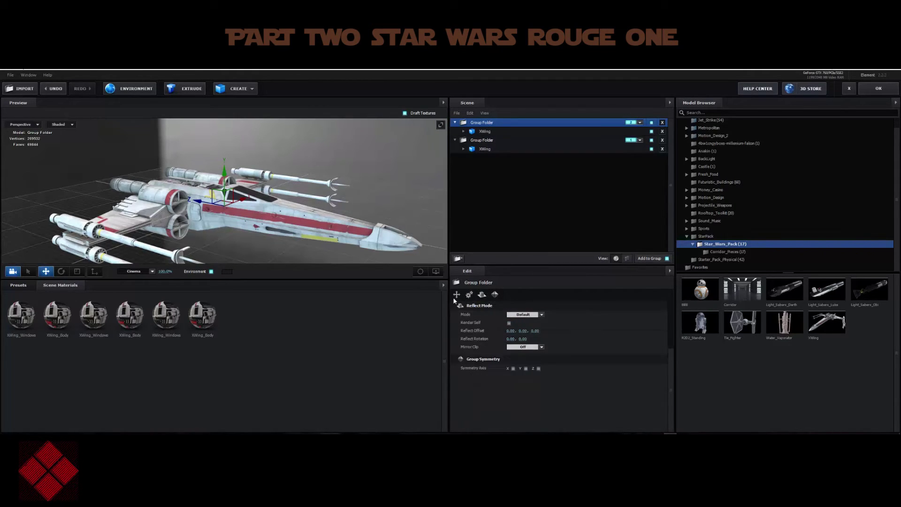
{"action": "left_click", "coordinate": [456, 294]}
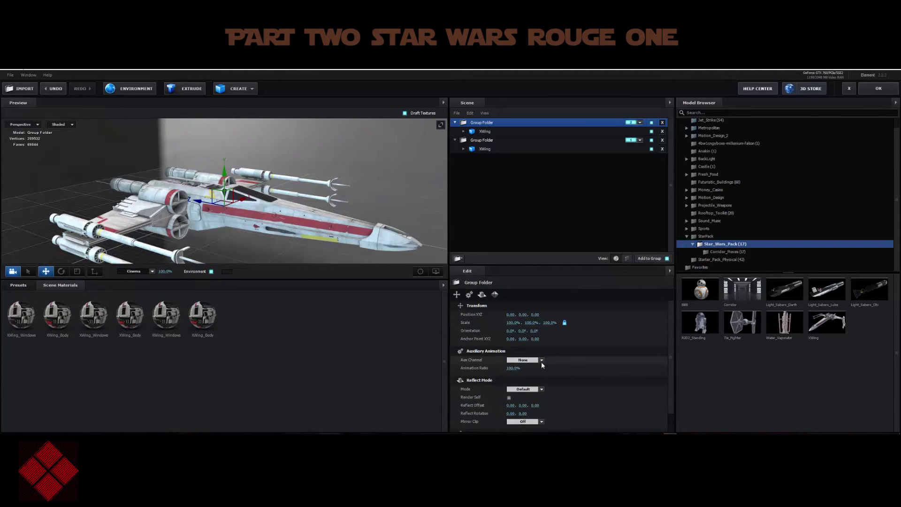
{"action": "left_click", "coordinate": [524, 359]}
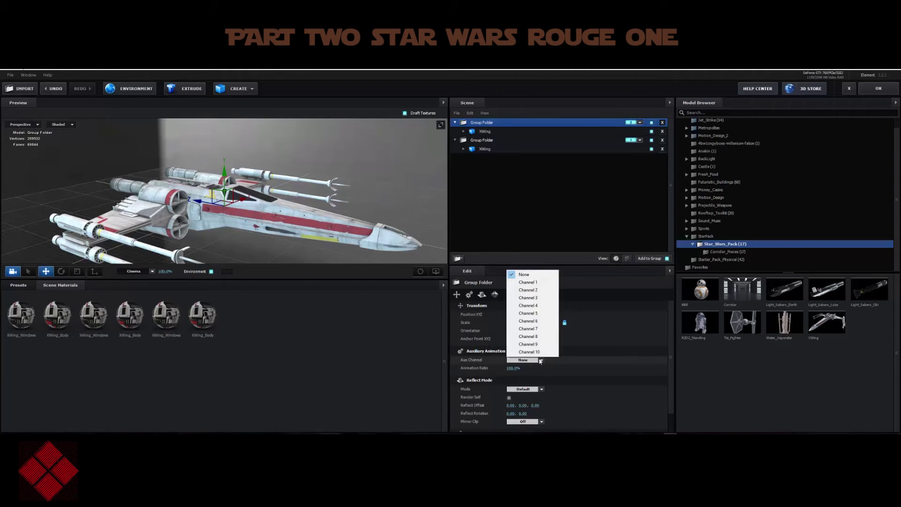
{"action": "left_click", "coordinate": [528, 289]}
{"action": "left_click", "coordinate": [886, 89]}
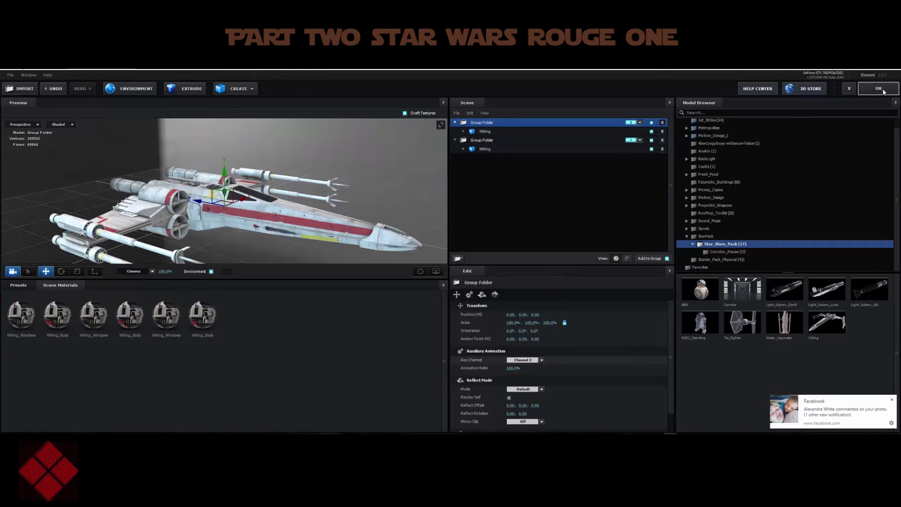
{"action": "left_click", "coordinate": [892, 400]}
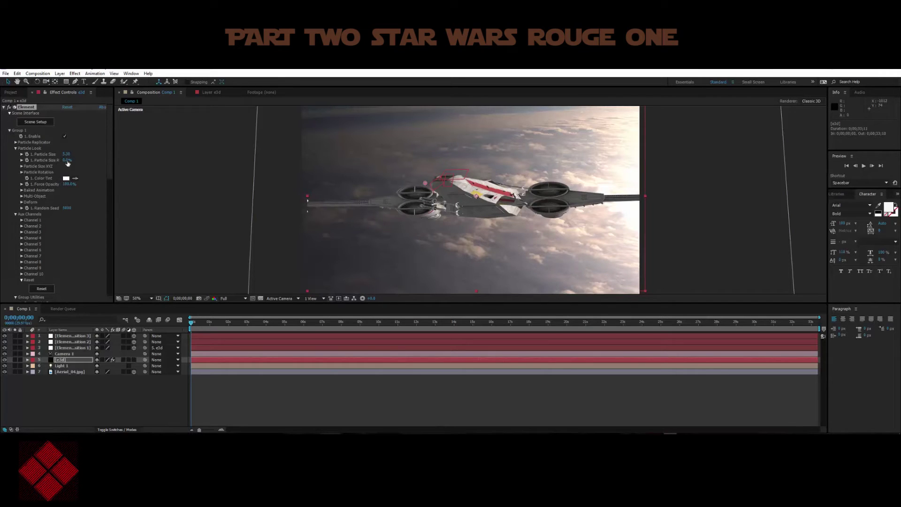
Reduce Group 1's Particle Size slightly and lower Group 2's X Size to narrow the second XWing
{"action": "mouse_move", "coordinate": [66, 154]}
{"action": "left_mouse_down"}
{"action": "mouse_move", "coordinate": [42, 154]}
{"action": "mouse_move", "coordinate": [57, 153]}
{"action": "left_mouse_up"}
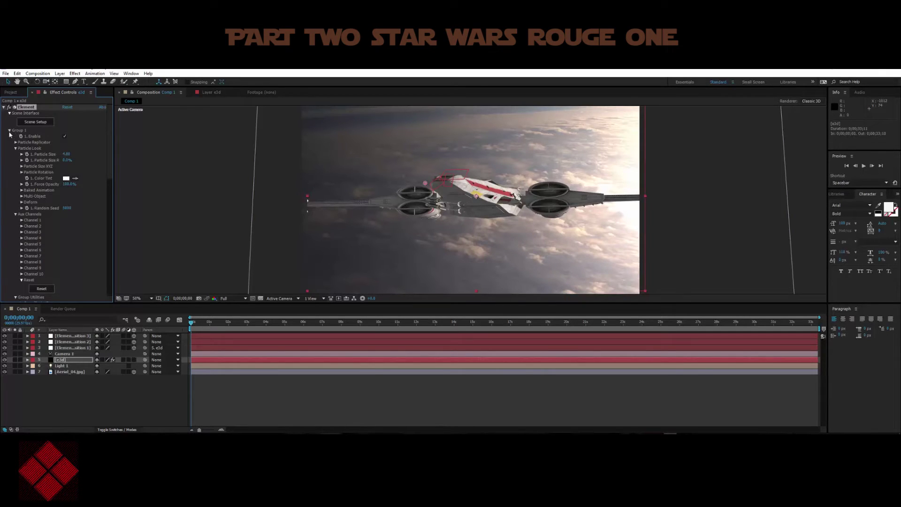
{"action": "left_click", "coordinate": [10, 132]}
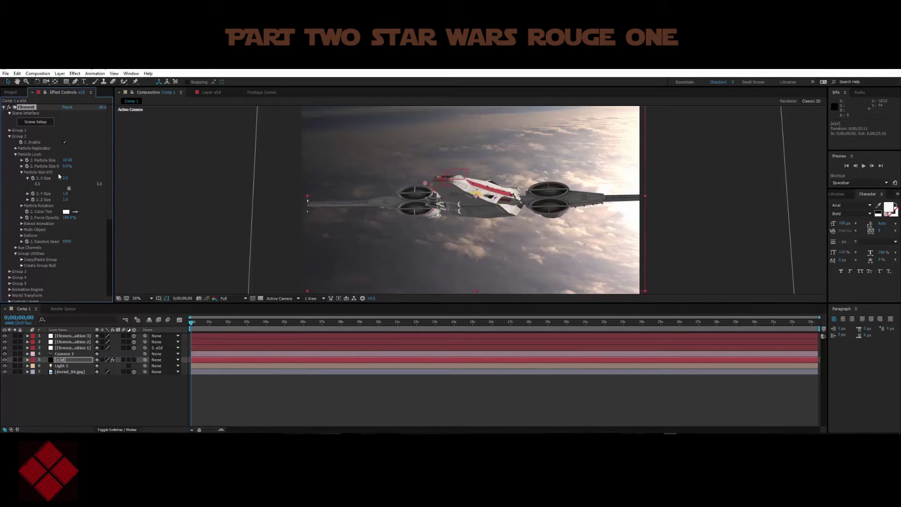
{"action": "left_click_drag", "start_coordinate": [66, 189], "coordinate": [58, 189]}
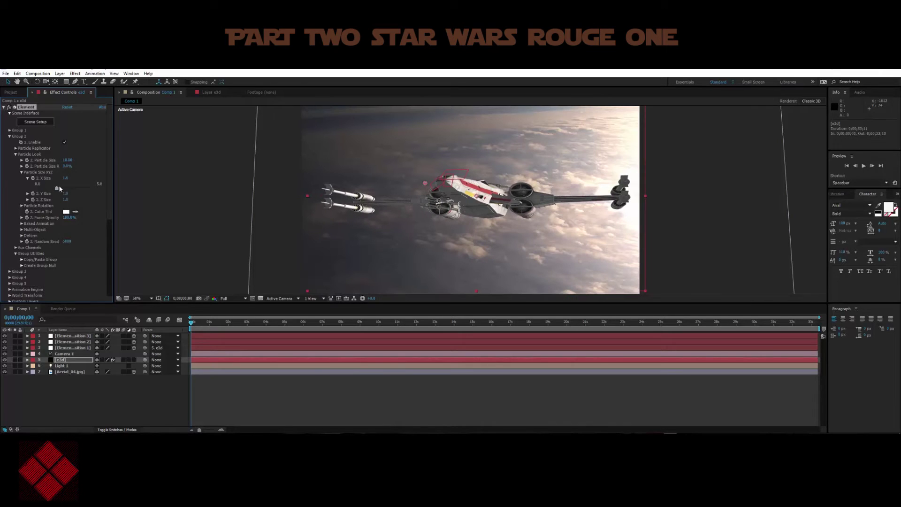
{"action": "type", "text": "1"}
{"action": "key", "text": "Return"}
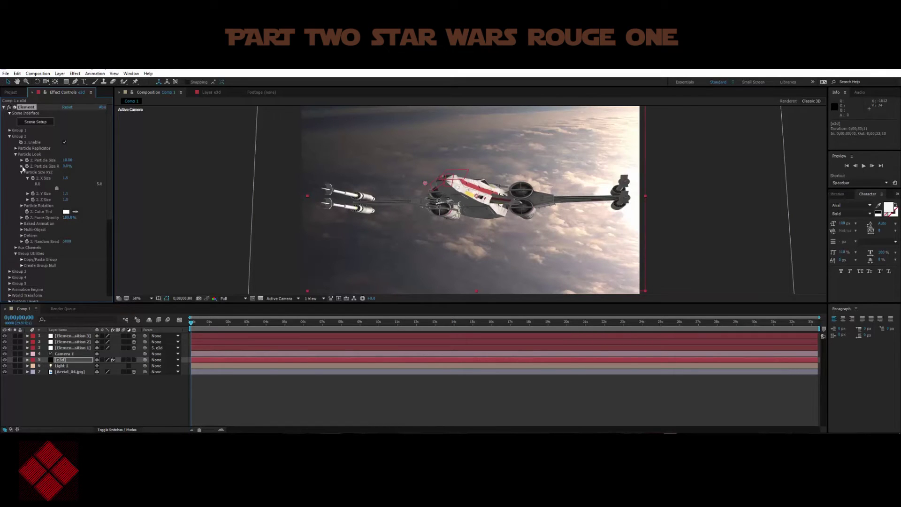
Set Group 2's Particle Size to about 4.04 and its Particle Size Random to about 6.7%
{"action": "left_click", "coordinate": [22, 160]}
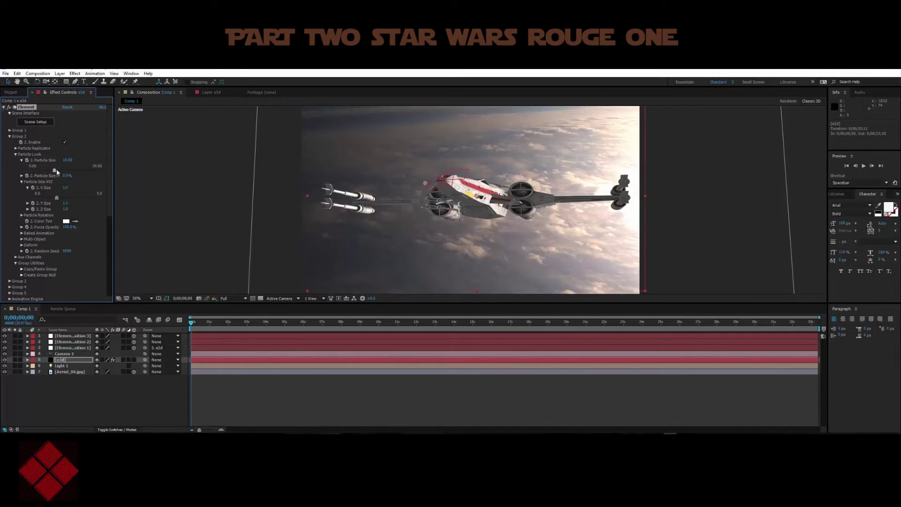
{"action": "left_click_drag", "start_coordinate": [56, 171], "coordinate": [42, 173]}
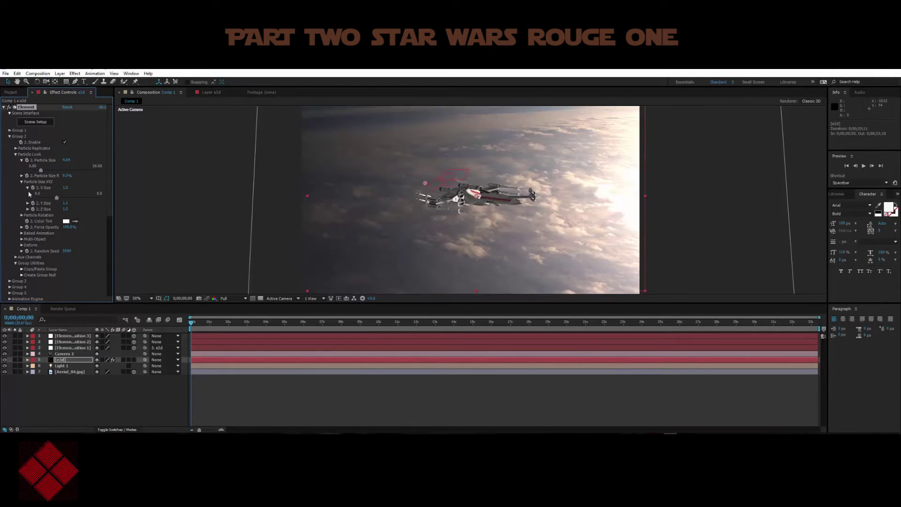
{"action": "left_click", "coordinate": [22, 175]}
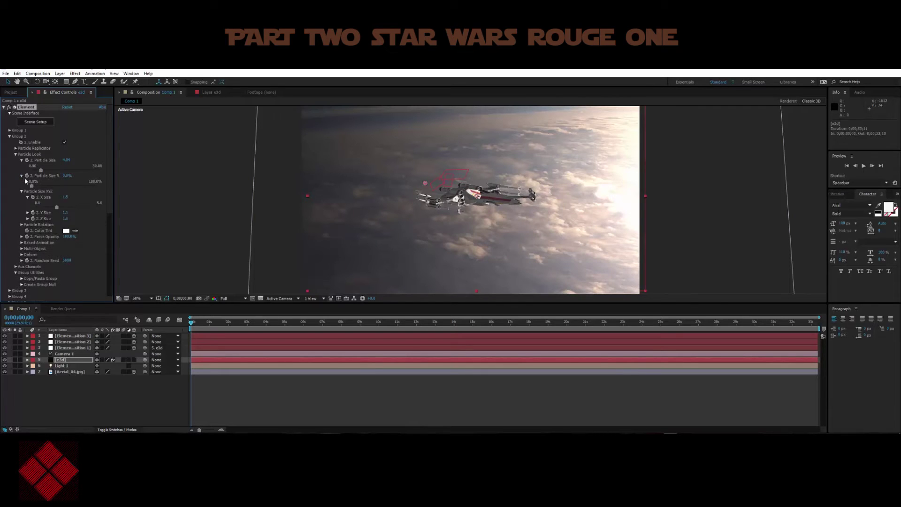
{"action": "left_click_drag", "start_coordinate": [33, 188], "coordinate": [37, 188]}
Rotate Group 2's XWing to an X Rotation of about 21° with a negative Y Rotation, and nudge the e3d layer in the composition
{"action": "left_click", "coordinate": [21, 224]}
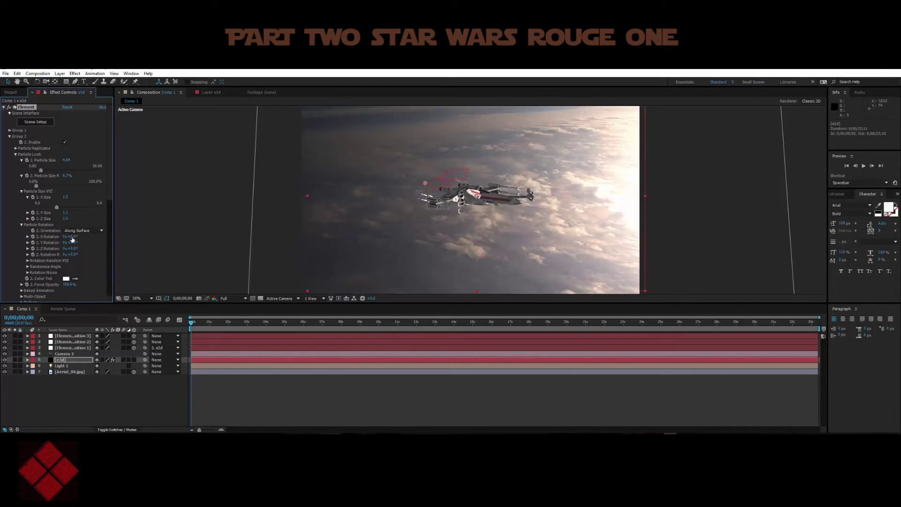
{"action": "left_click_drag", "start_coordinate": [70, 237], "coordinate": [40, 242]}
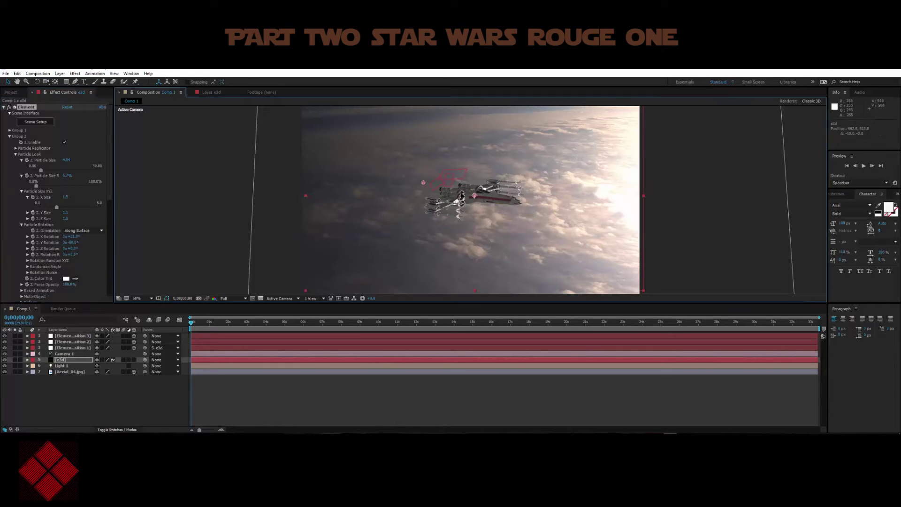
{"action": "left_click_drag", "start_coordinate": [466, 196], "coordinate": [467, 197]}
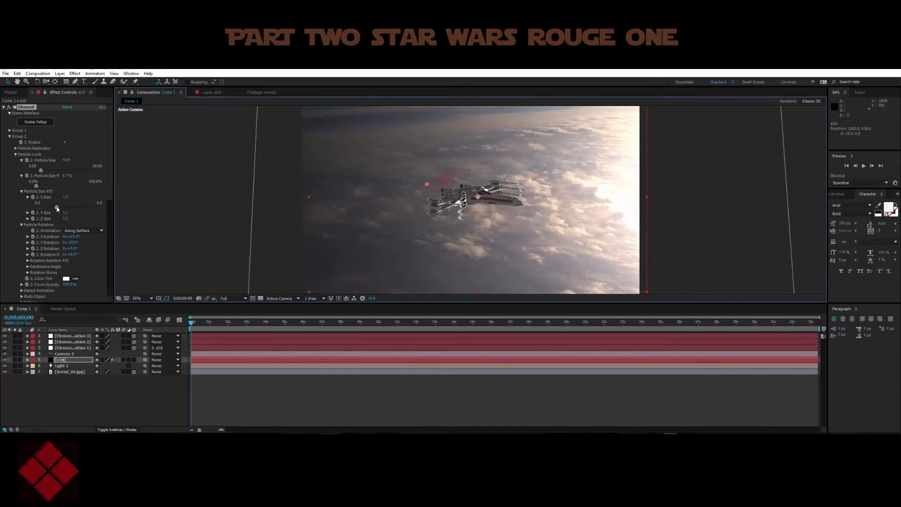
Reduce Group 2's X Size slightly, reposition it to about 960, 259 with a larger Position Z, and raise Particle Size to about 5.04
{"action": "left_click_drag", "start_coordinate": [56, 209], "coordinate": [54, 210]}
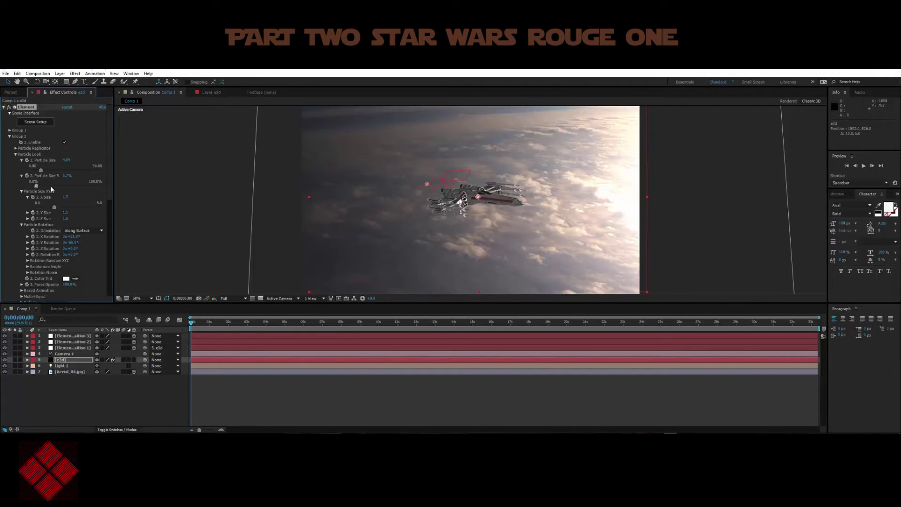
{"action": "left_click", "coordinate": [15, 148]}
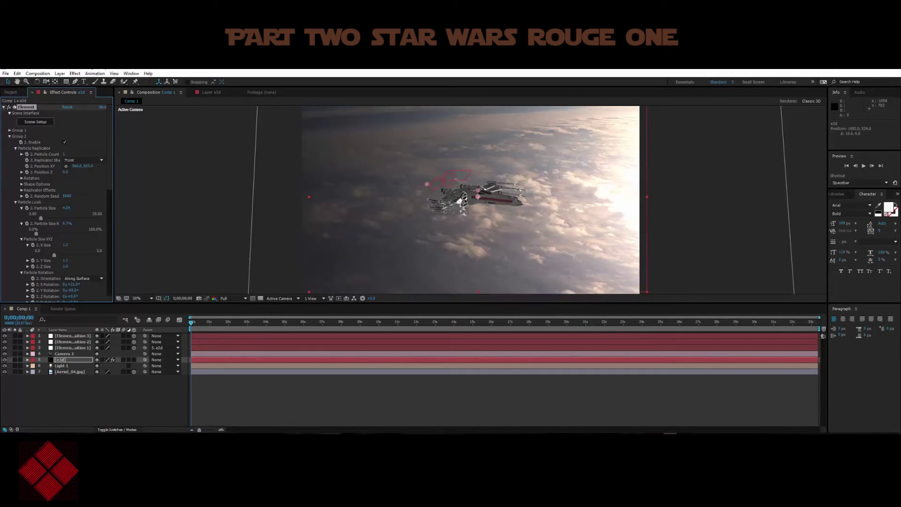
{"action": "left_click_drag", "start_coordinate": [87, 166], "coordinate": [191, 163]}
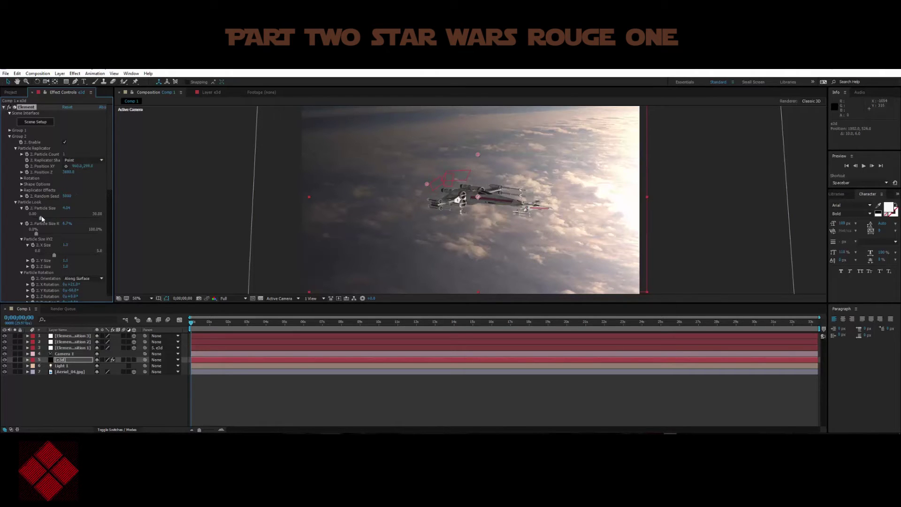
{"action": "left_click_drag", "start_coordinate": [68, 207], "coordinate": [71, 208]}
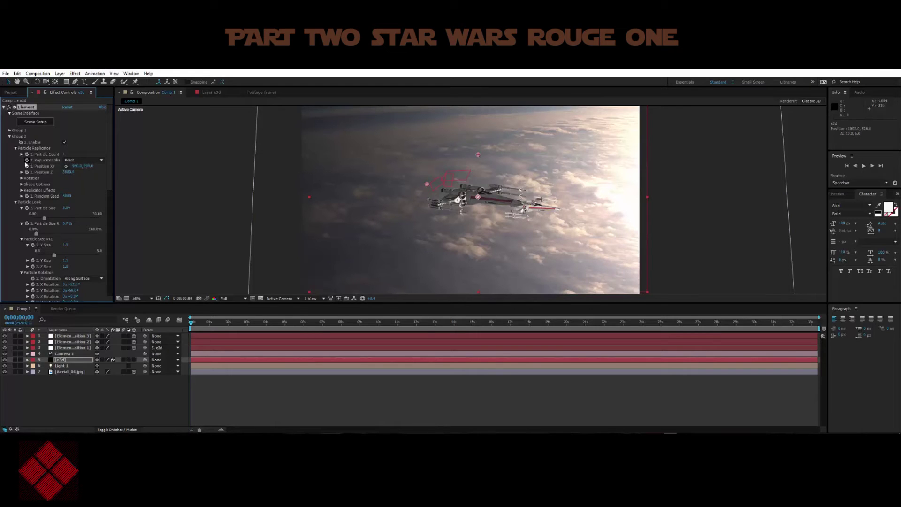
Try a Randomize Angle X Rotation on Group 2 and reset it to 0
{"action": "scroll", "coordinate": [65, 281], "scroll_direction": "down", "scroll_amount": 2}
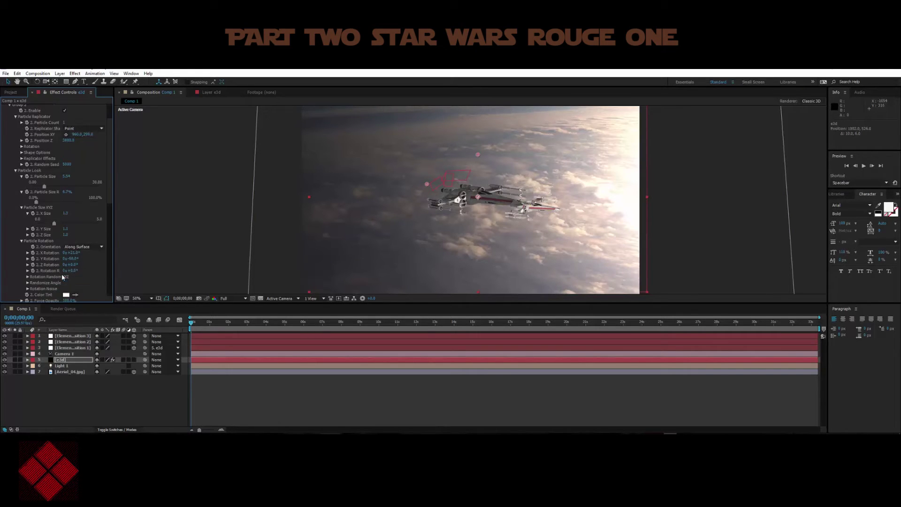
{"action": "left_click", "coordinate": [28, 283]}
{"action": "scroll", "coordinate": [47, 272], "scroll_direction": "down", "scroll_amount": 2}
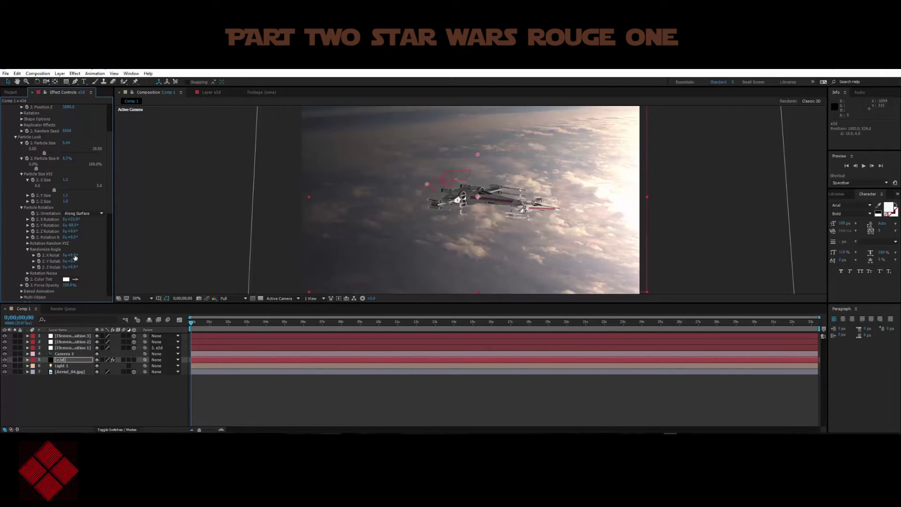
{"action": "left_click_drag", "start_coordinate": [70, 255], "coordinate": [58, 255]}
{"action": "left_click", "coordinate": [72, 255]}
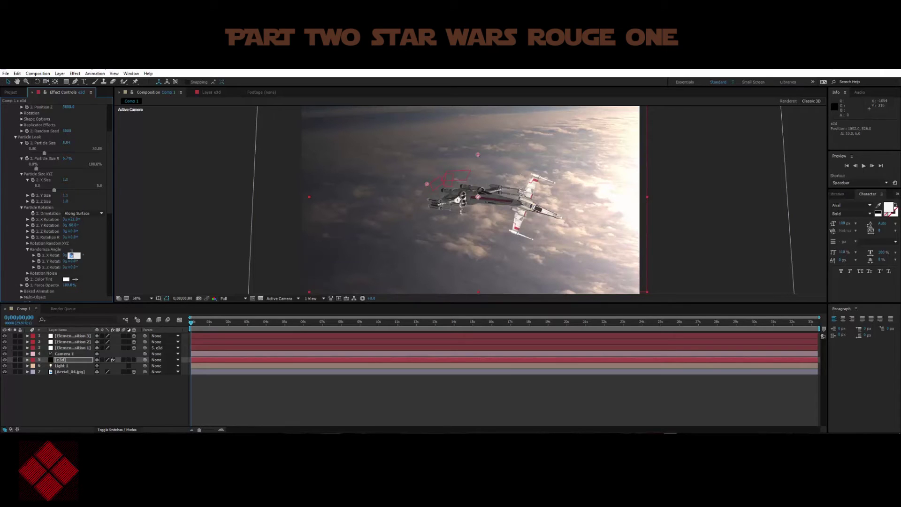
{"action": "type", "text": "0"}
{"action": "key", "text": "Return"}
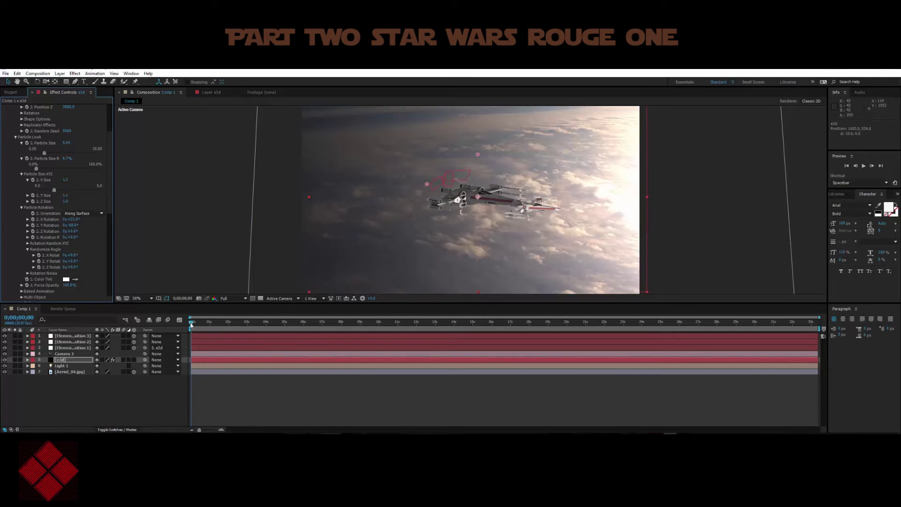
Scrub the timeline to about 16 seconds and back to review the two X-Wings' motion, and collapse Group 2's Particle Rotation settings
{"action": "left_click_drag", "start_coordinate": [191, 324], "coordinate": [274, 322]}
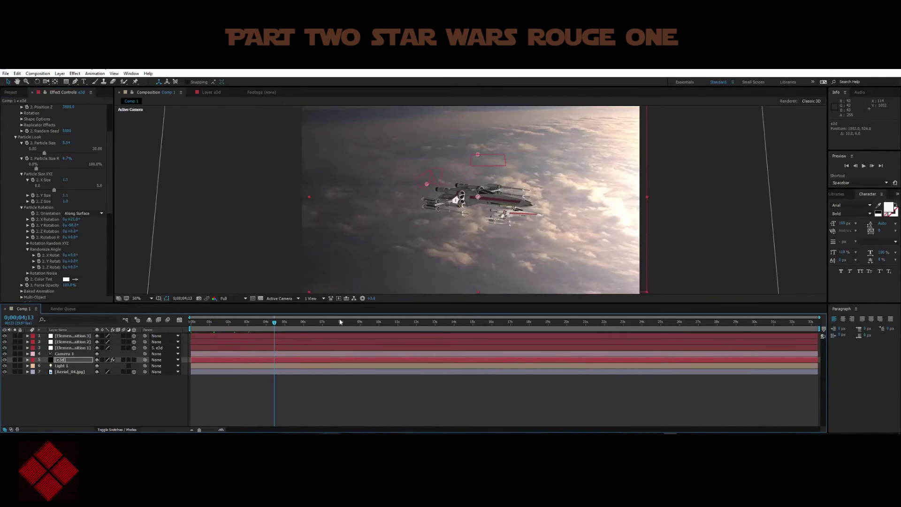
{"action": "left_click_drag", "start_coordinate": [340, 321], "coordinate": [492, 327]}
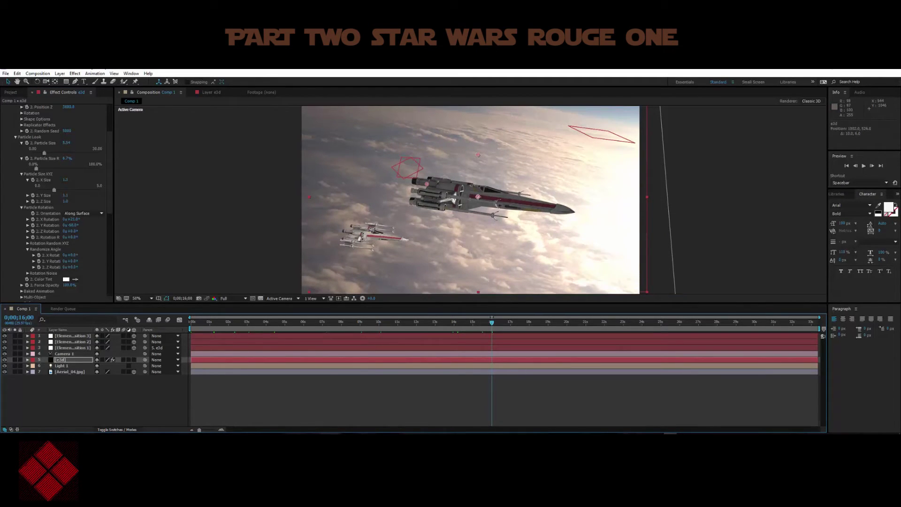
{"action": "left_click_drag", "start_coordinate": [492, 324], "coordinate": [191, 324]}
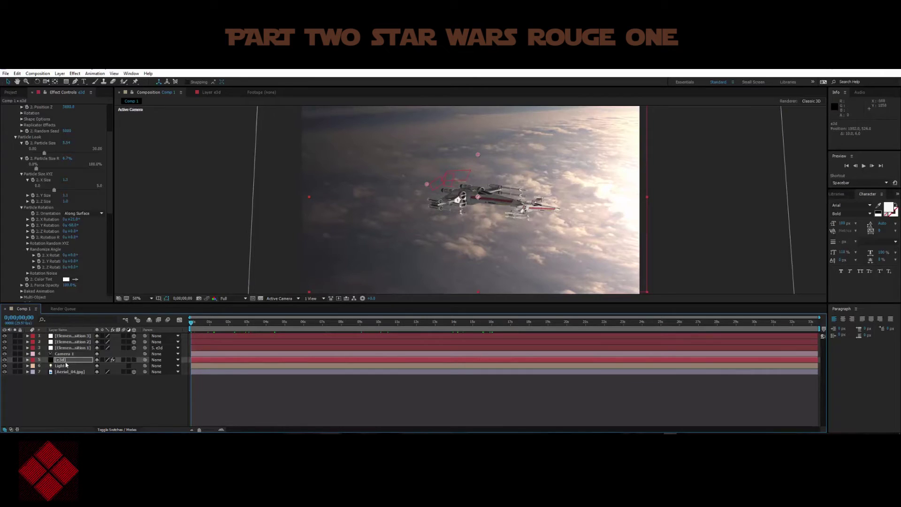
{"action": "left_click", "coordinate": [21, 207]}
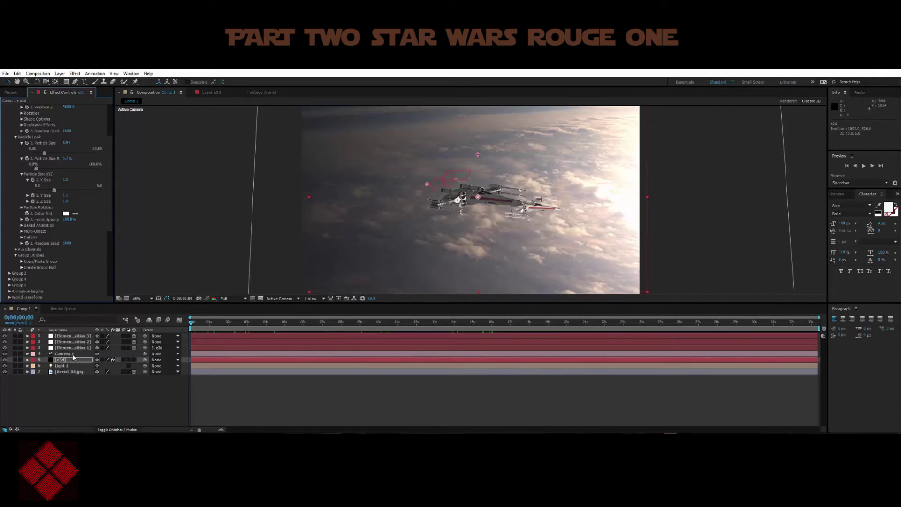
Duplicate Light 1 and move the copy along its X axis to the opposite side of the X-Wings
{"action": "left_click", "coordinate": [63, 365]}
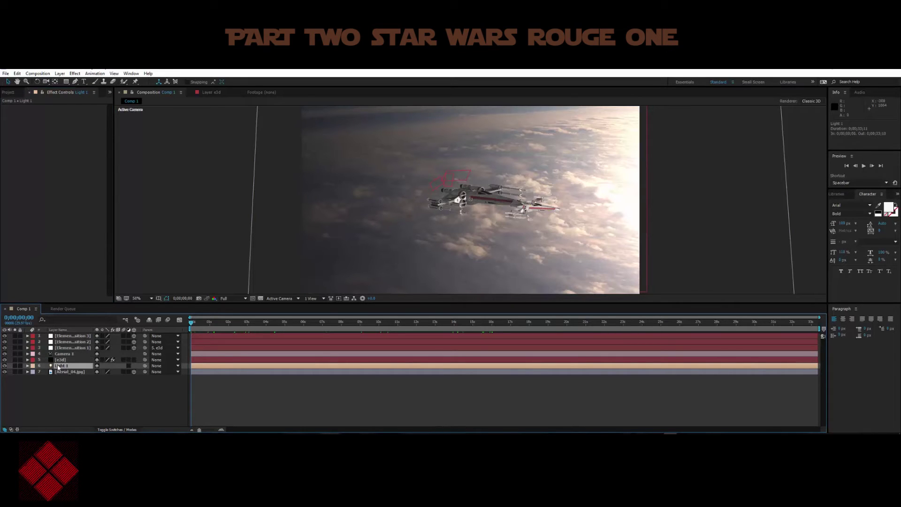
{"action": "key", "text": "ctrl+d"}
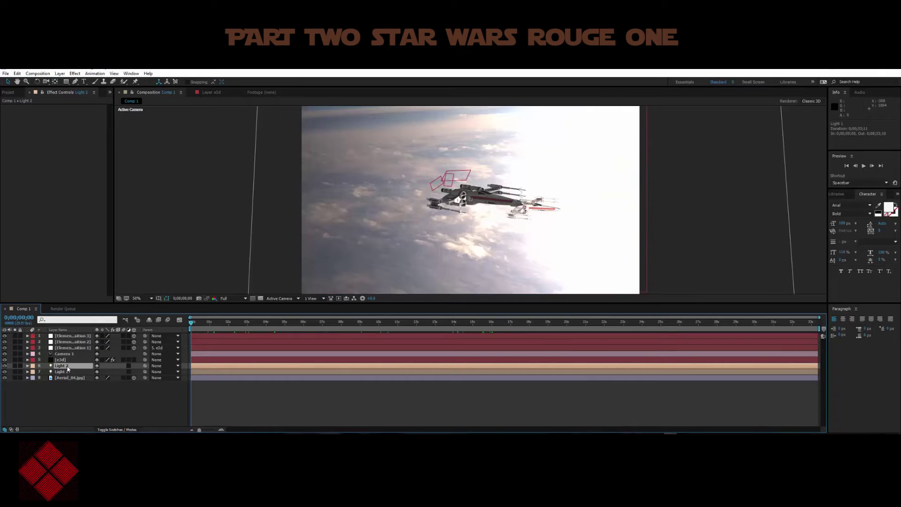
{"action": "key", "text": "comma"}
{"action": "key", "text": "comma"}
{"action": "key", "text": "comma"}
{"action": "key", "text": "period"}
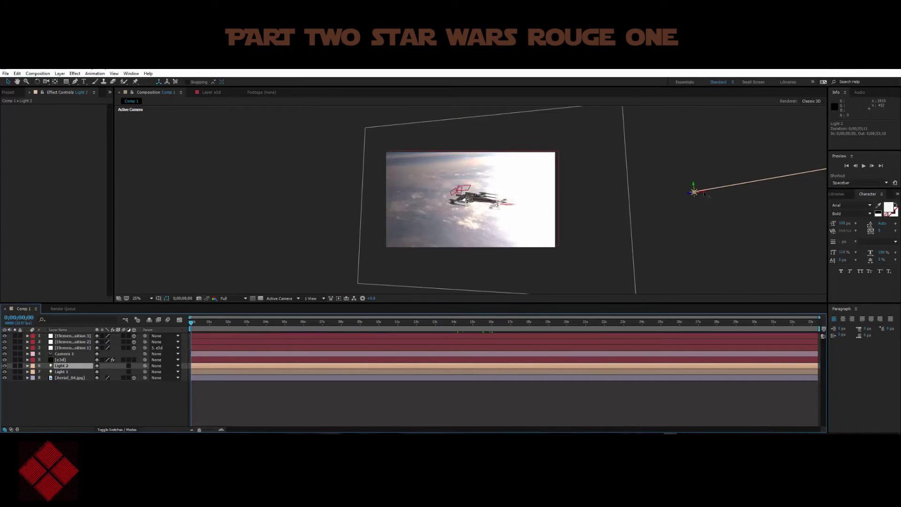
{"action": "left_click_drag", "start_coordinate": [703, 194], "coordinate": [523, 174]}
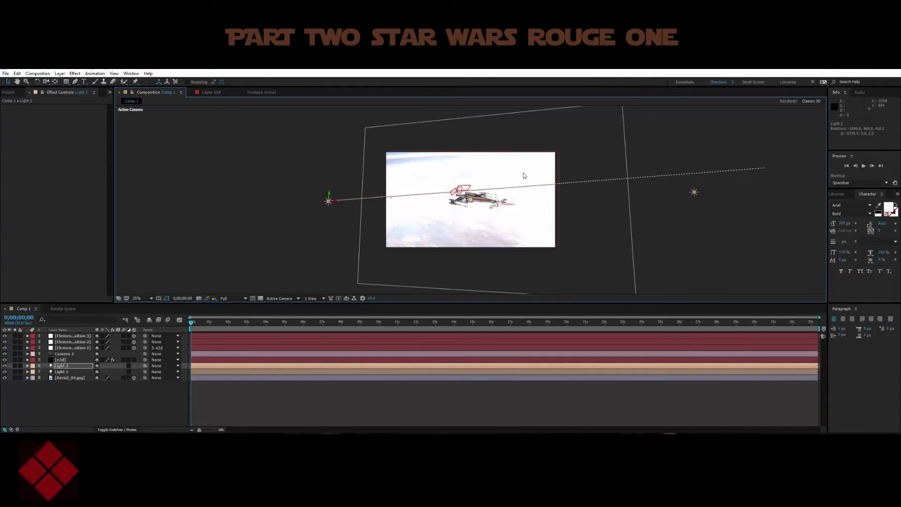
{"action": "left_click", "coordinate": [759, 169]}
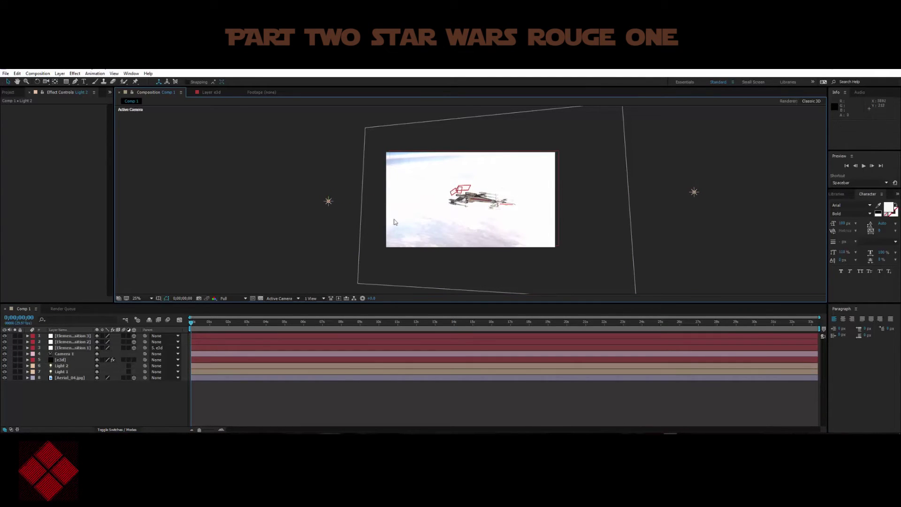
Move Light 2 back to the sunlit side, above and beyond Light 1, to about 6342, -1147, 1670
{"action": "left_click_drag", "start_coordinate": [328, 201], "coordinate": [680, 116]}
{"action": "key", "text": "comma"}
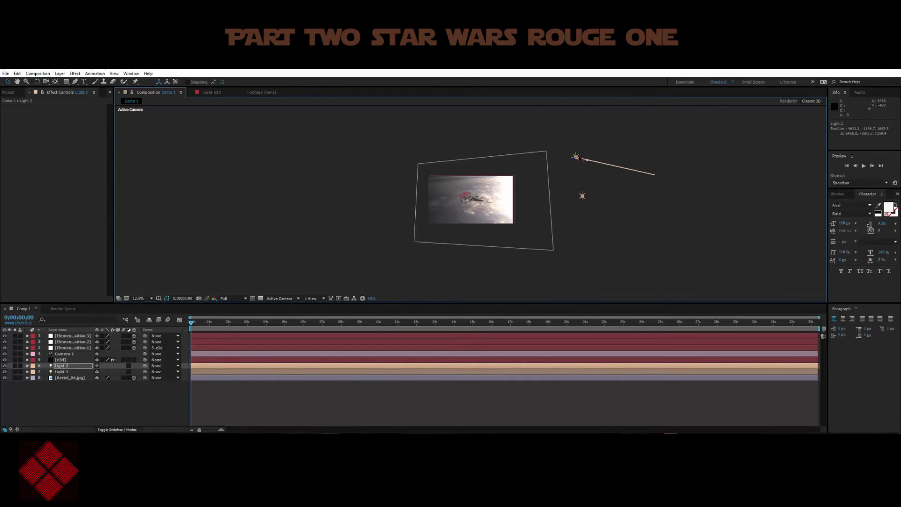
{"action": "left_click_drag", "start_coordinate": [582, 160], "coordinate": [640, 147]}
{"action": "key", "text": "period"}
{"action": "key", "text": "period"}
{"action": "key", "text": "period"}
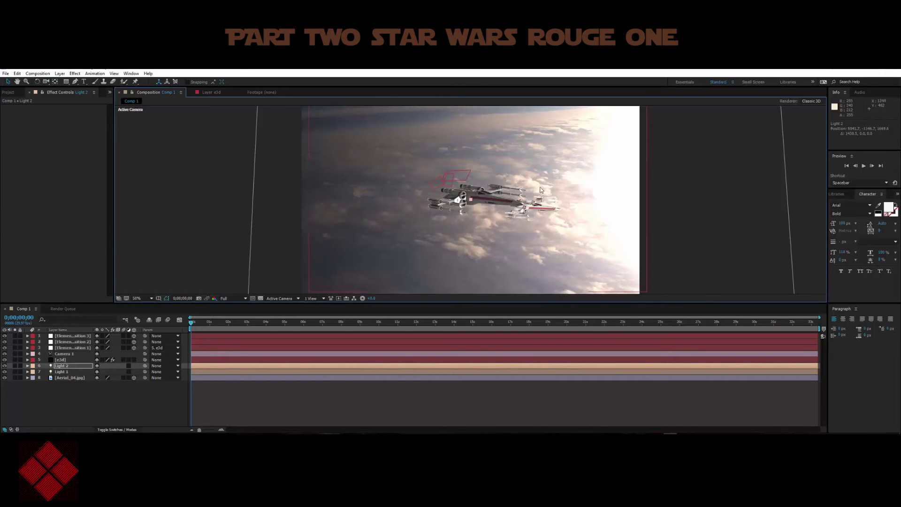
Lower Light 2 below the level of Light 1 at the first frame and reveal its Position keyframes
{"action": "key", "text": "comma"}
{"action": "key", "text": "comma"}
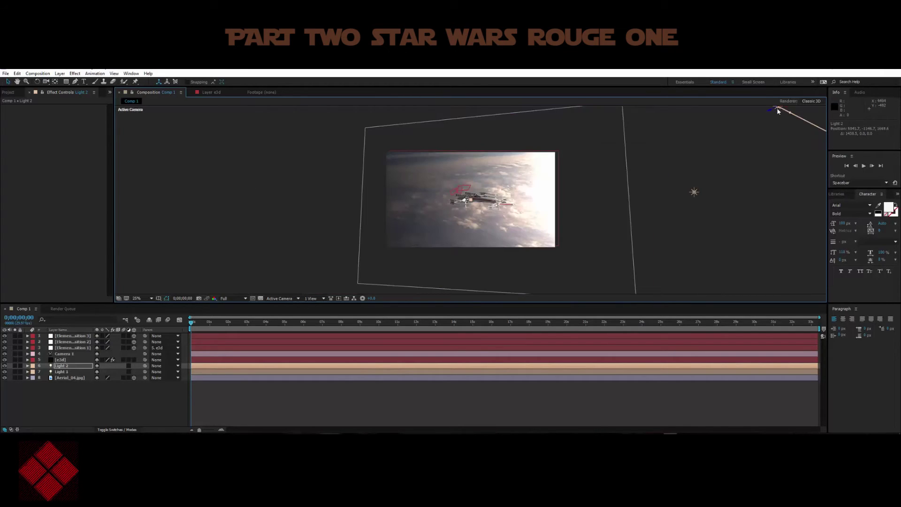
{"action": "left_click_drag", "start_coordinate": [779, 110], "coordinate": [791, 243]}
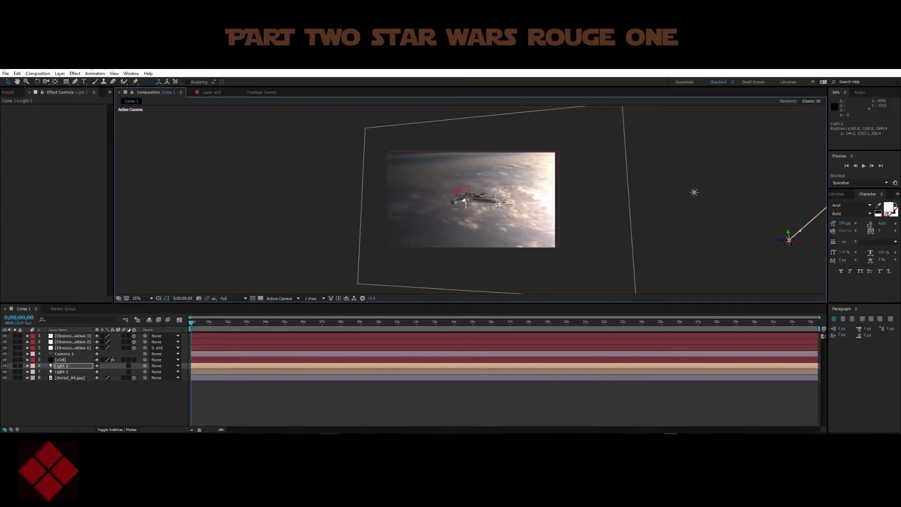
{"action": "key", "text": "p"}
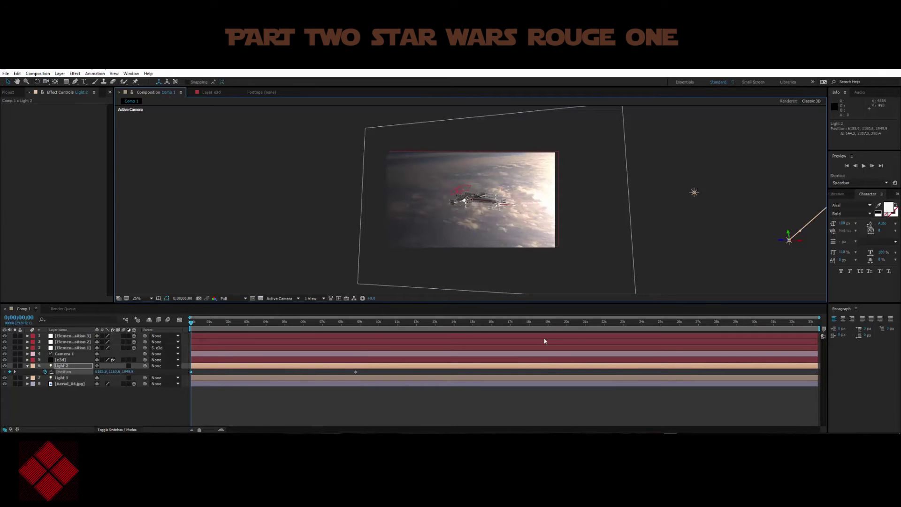
Keyframe Light 2's Position at 0;00;04;18 to about 5992, -572, 2379, and raise its first keyframe's point above Light 1
{"action": "left_click_drag", "start_coordinate": [193, 324], "coordinate": [277, 323]}
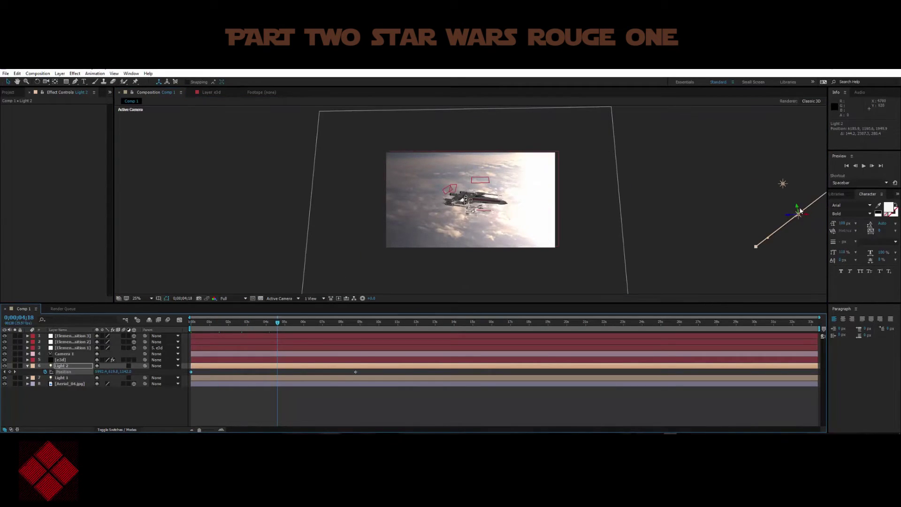
{"action": "left_click_drag", "start_coordinate": [801, 212], "coordinate": [790, 123]}
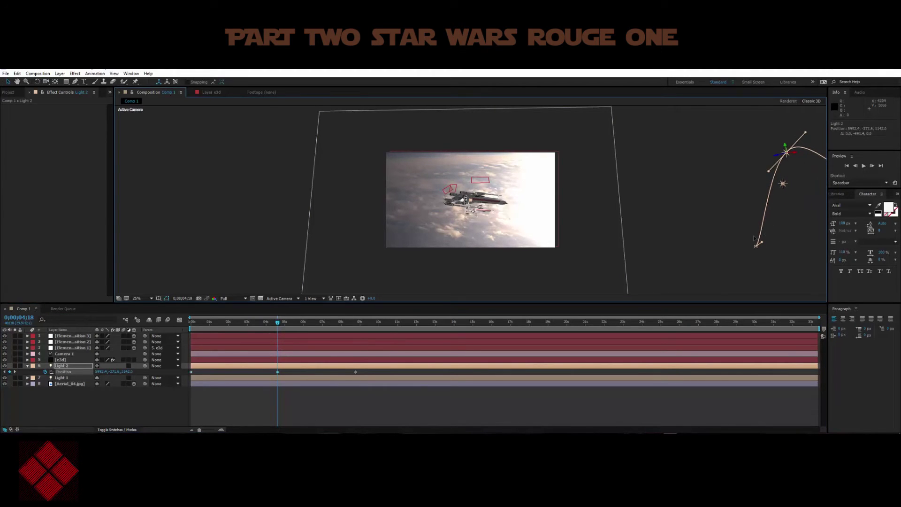
{"action": "left_click_drag", "start_coordinate": [754, 238], "coordinate": [765, 116]}
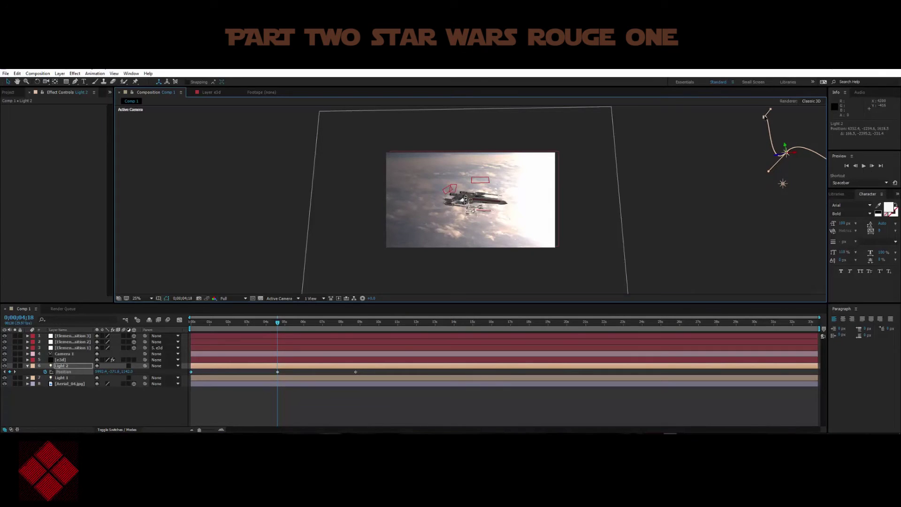
{"action": "left_click_drag", "start_coordinate": [786, 154], "coordinate": [670, 176]}
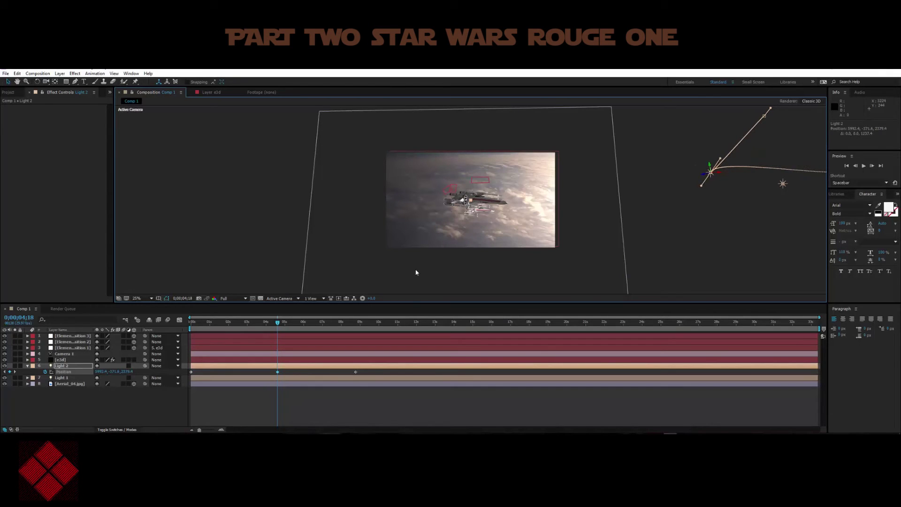
{"action": "key", "text": "slash"}
{"action": "key", "text": "comma"}
{"action": "key", "text": "comma"}
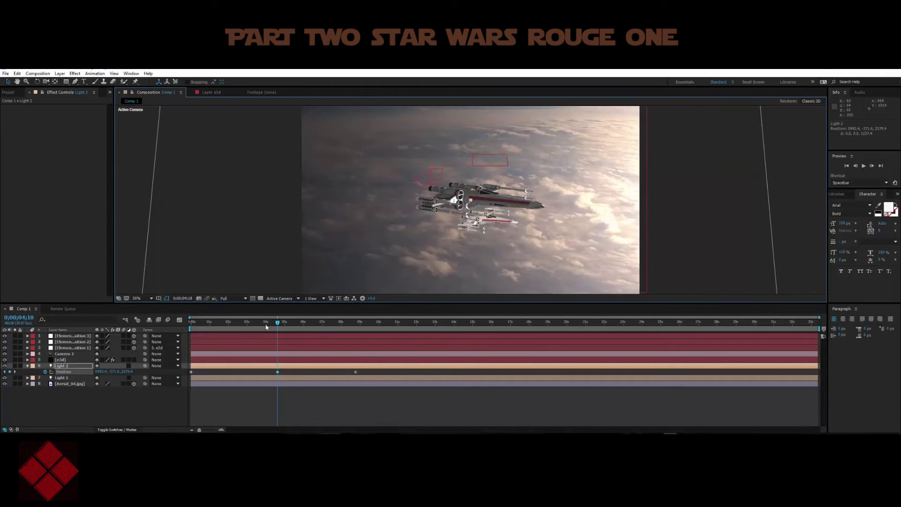
Play the composition from the first frame to about four seconds to check the new lighting
{"action": "left_click_drag", "start_coordinate": [277, 323], "coordinate": [186, 320]}
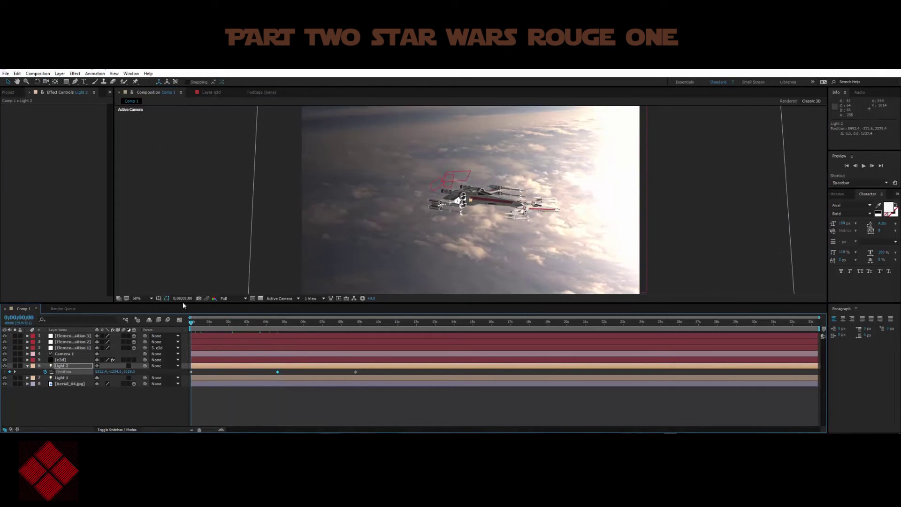
{"action": "left_click", "coordinate": [864, 165]}
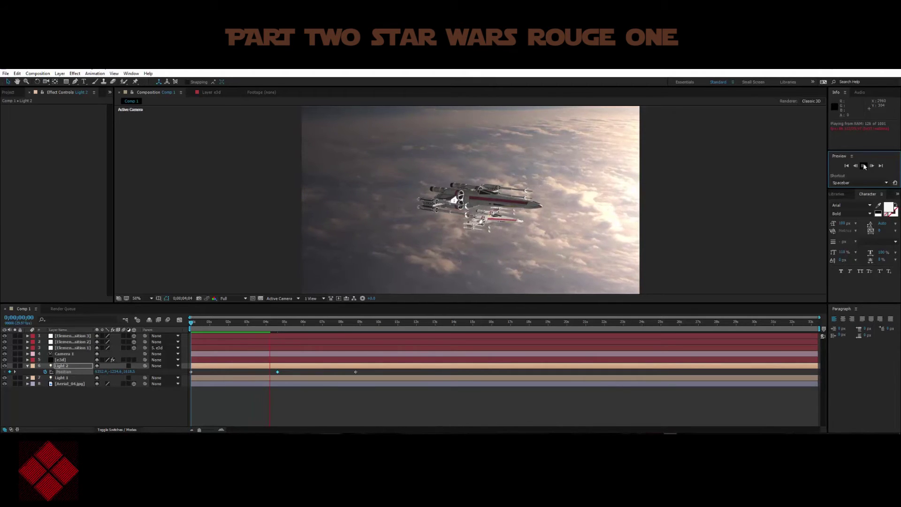
{"action": "key", "text": "space"}
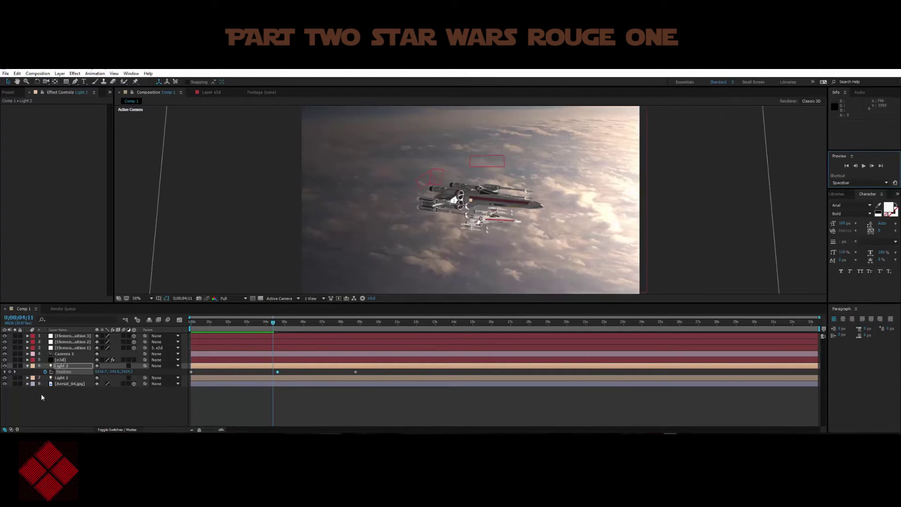
{"action": "left_click", "coordinate": [68, 348]}
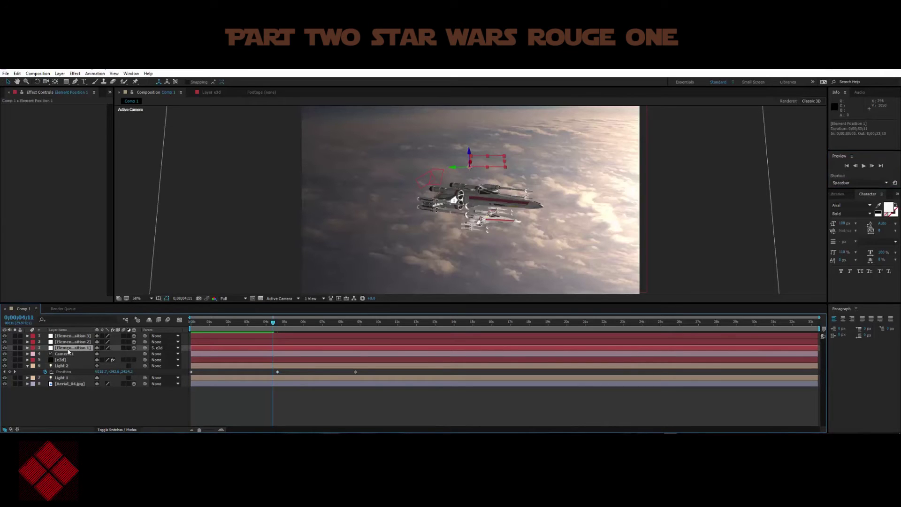
{"action": "left_click", "coordinate": [69, 342]}
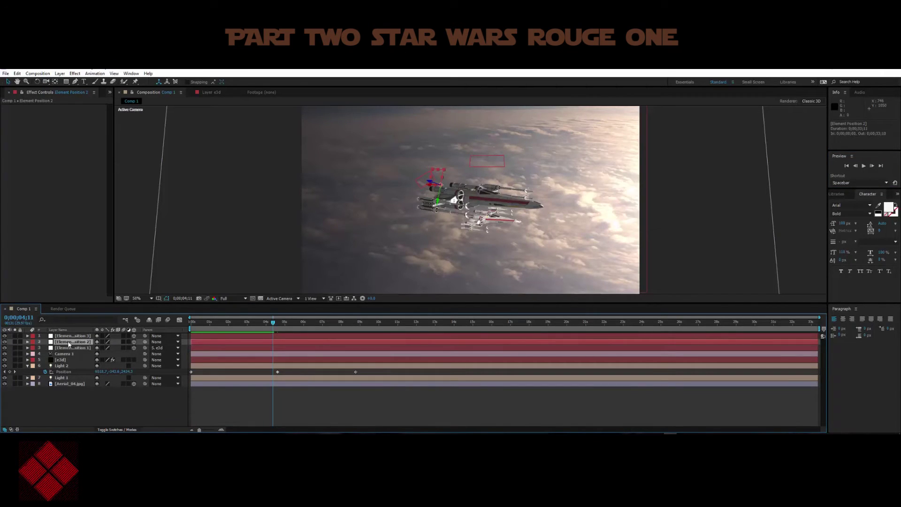
{"action": "right_click", "coordinate": [66, 408]}
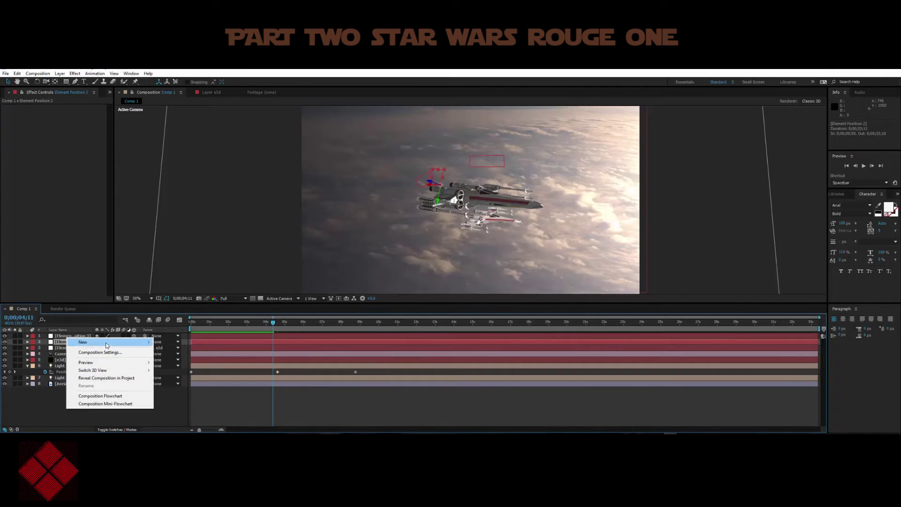
{"action": "mouse_move", "coordinate": [106, 345]}
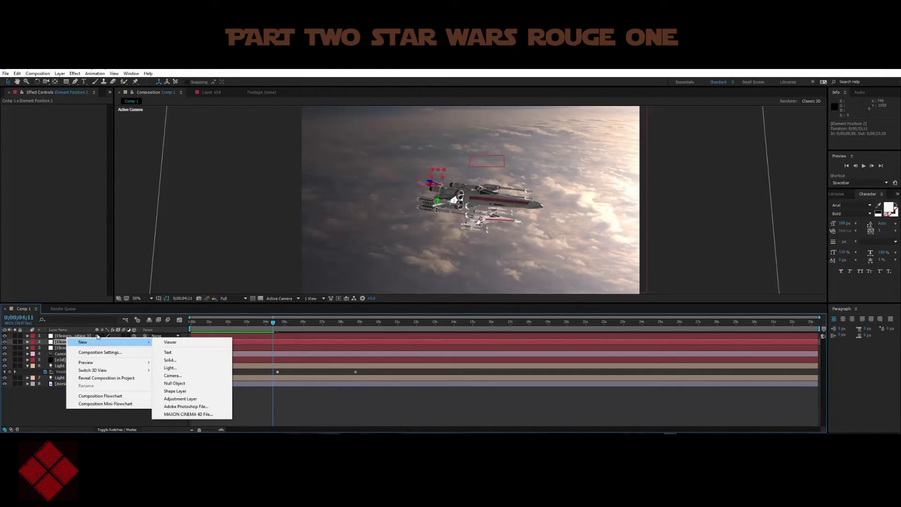
Import Smoke_02 from the 14. Smoke folder of Video.Copilot.Action.Essentials.2.2K on the Stock Footage (D:) drive
{"action": "left_click", "coordinate": [5, 74]}
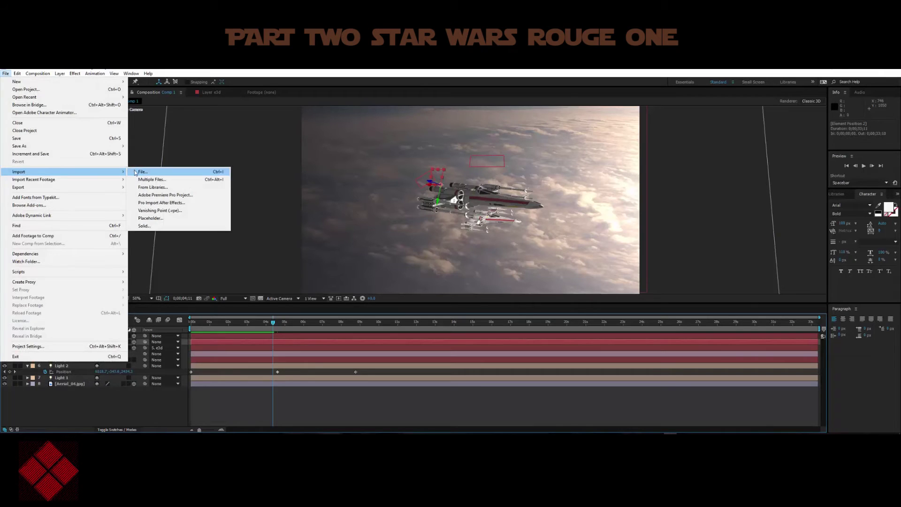
{"action": "left_click", "coordinate": [141, 171]}
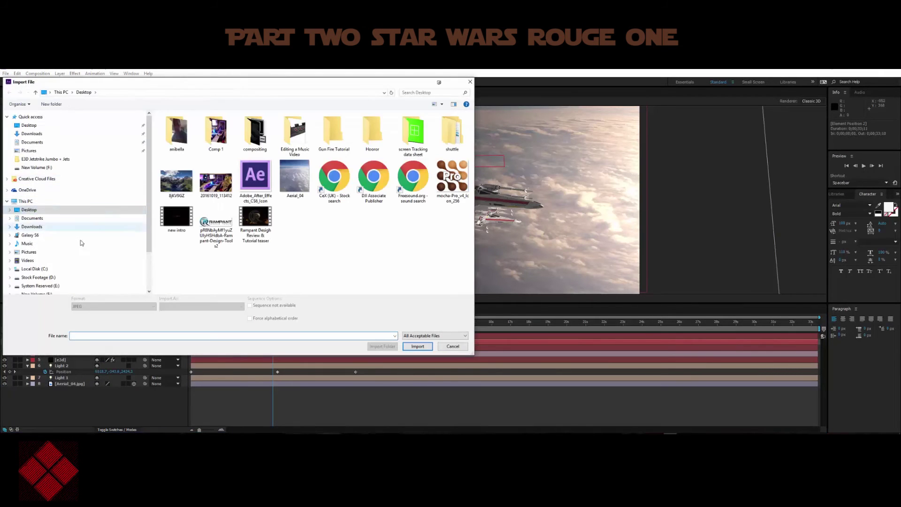
{"action": "scroll", "coordinate": [56, 249], "scroll_direction": "down", "scroll_amount": 1}
{"action": "left_click", "coordinate": [49, 258]}
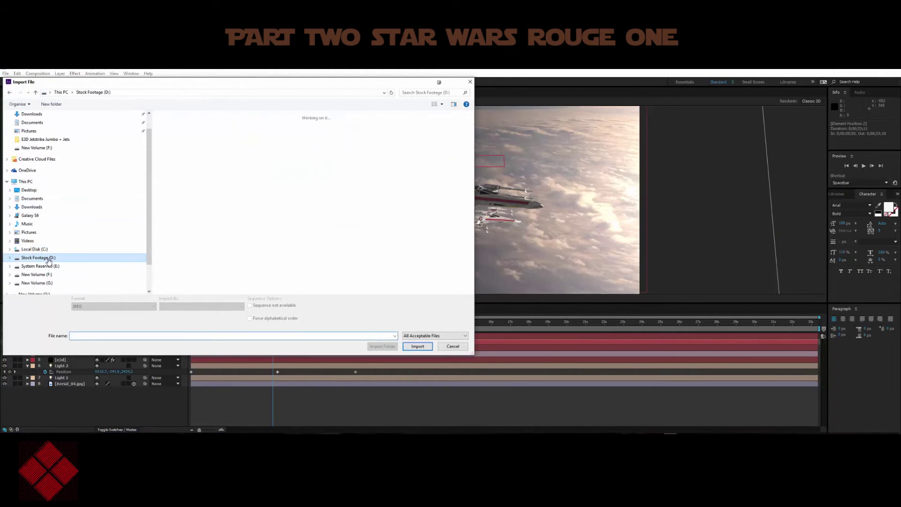
{"action": "double_click", "coordinate": [300, 271]}
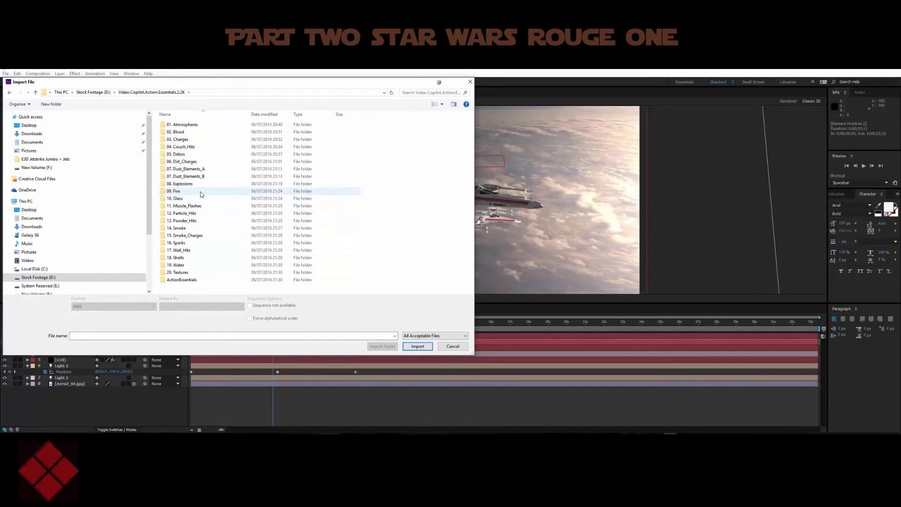
{"action": "double_click", "coordinate": [187, 228]}
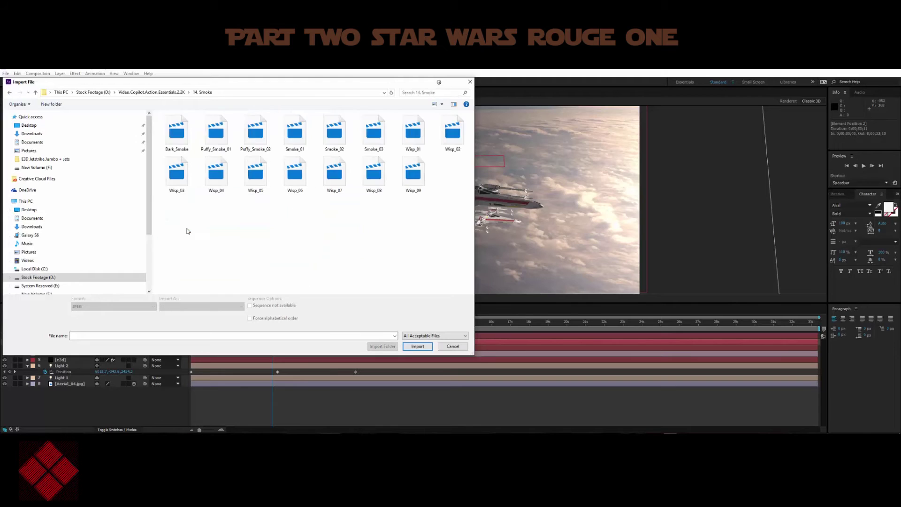
{"action": "left_click", "coordinate": [325, 142]}
{"action": "double_click", "coordinate": [325, 143]}
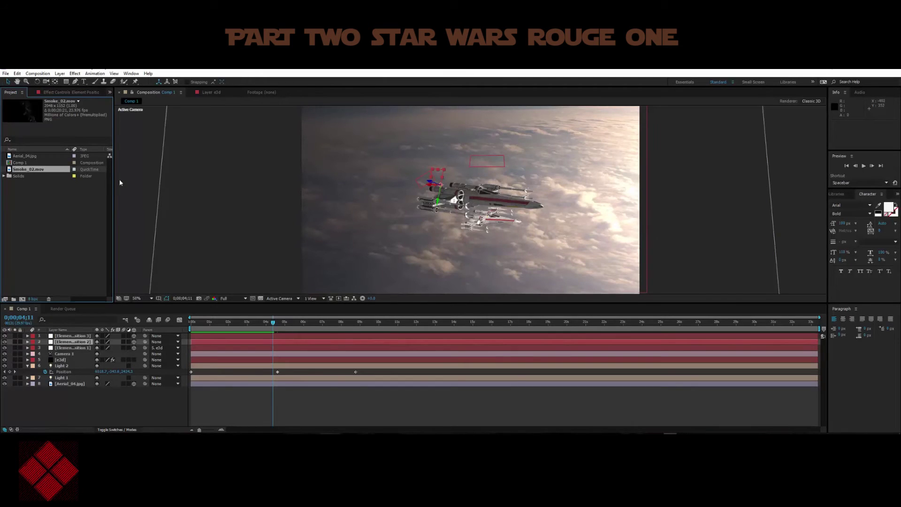
Add Smoke_02.mov to the composition as the uppermost layer, return to the first frame, and make the smoke a 3D layer
{"action": "left_click_drag", "start_coordinate": [41, 170], "coordinate": [415, 196]}
{"action": "scroll", "coordinate": [414, 196], "scroll_direction": "down", "scroll_amount": 2}
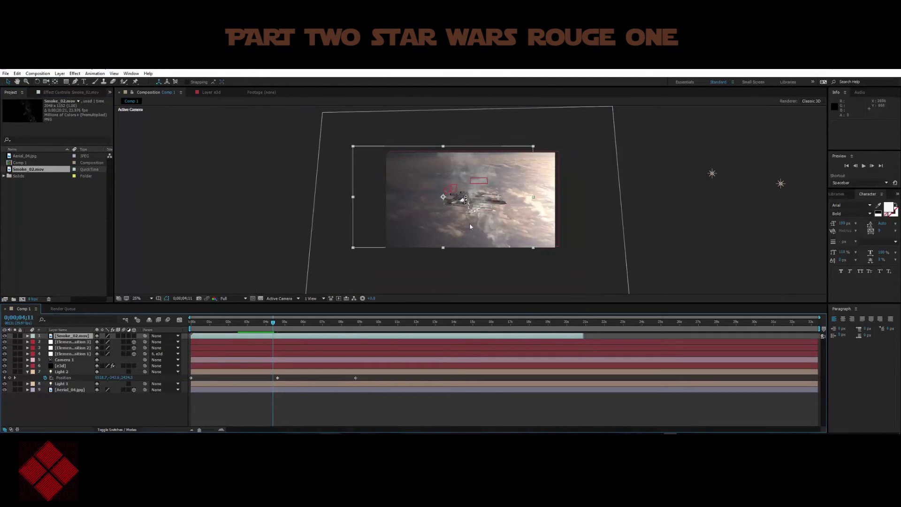
{"action": "left_click_drag", "start_coordinate": [273, 324], "coordinate": [182, 321]}
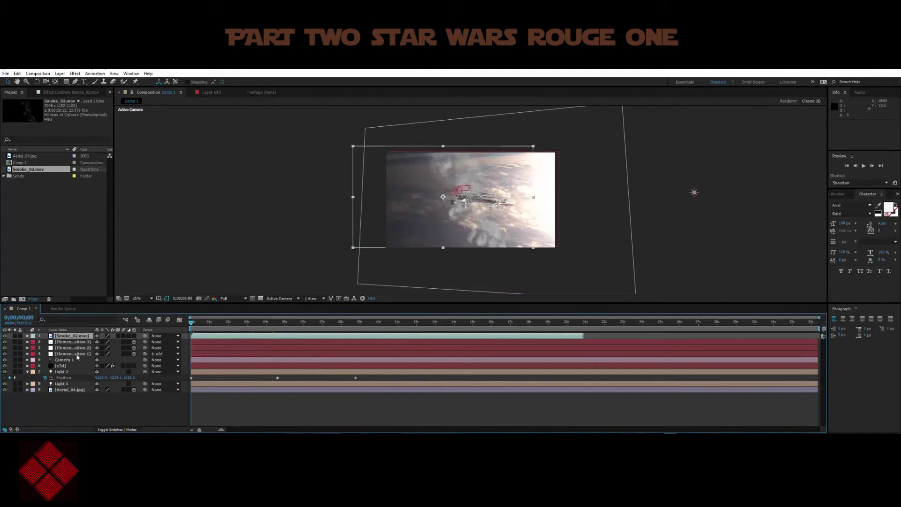
{"action": "left_click", "coordinate": [134, 336]}
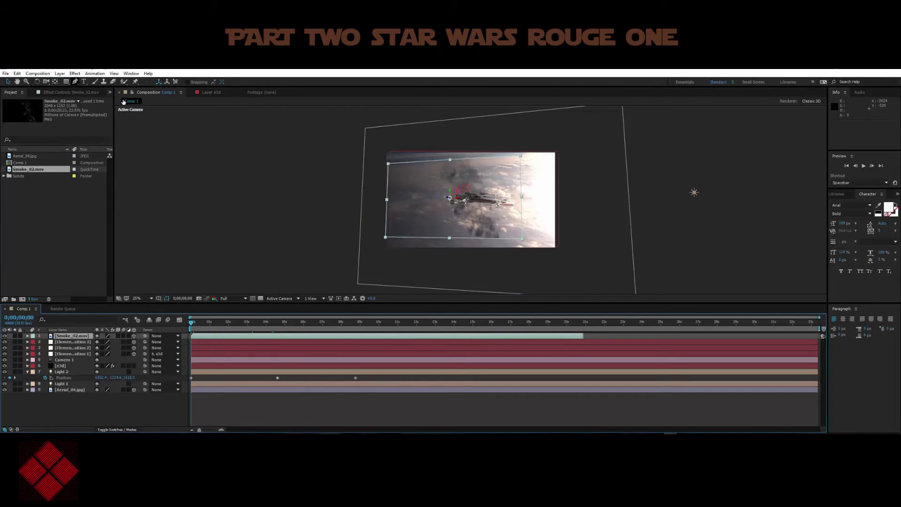
{"action": "left_click_drag", "start_coordinate": [523, 241], "coordinate": [494, 225]}
{"action": "key", "text": "comma"}
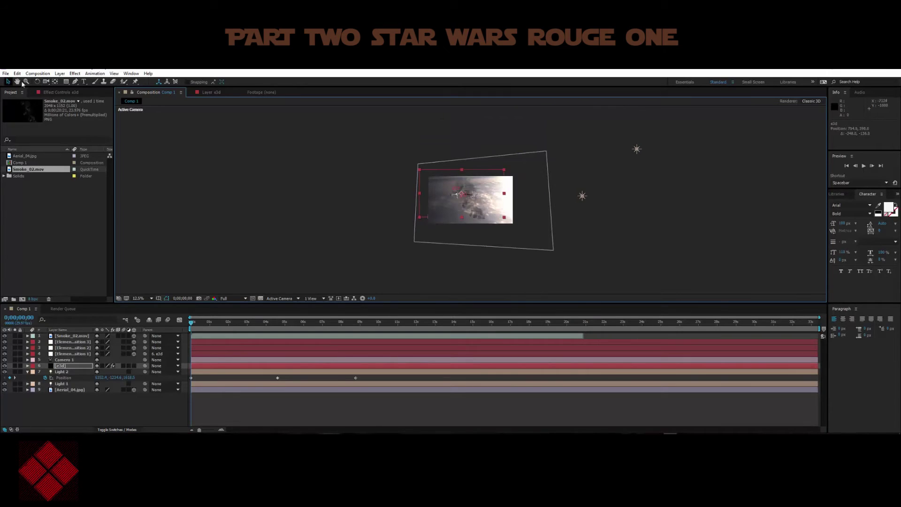
{"action": "left_click", "coordinate": [17, 73]}
{"action": "left_click", "coordinate": [24, 81]}
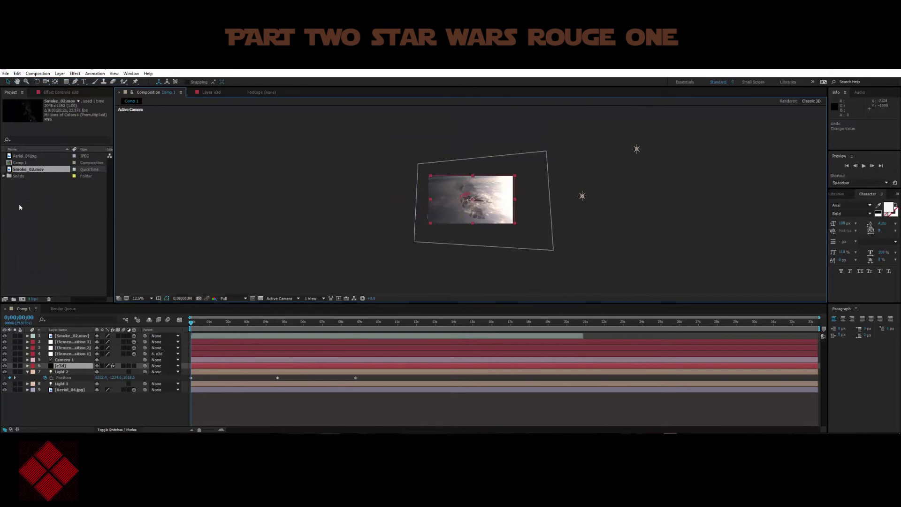
Tilt the smoke layer back in 3D so it lies flatter, and move it up behind the X-Wings
{"action": "left_click", "coordinate": [63, 337]}
{"action": "key", "text": "period"}
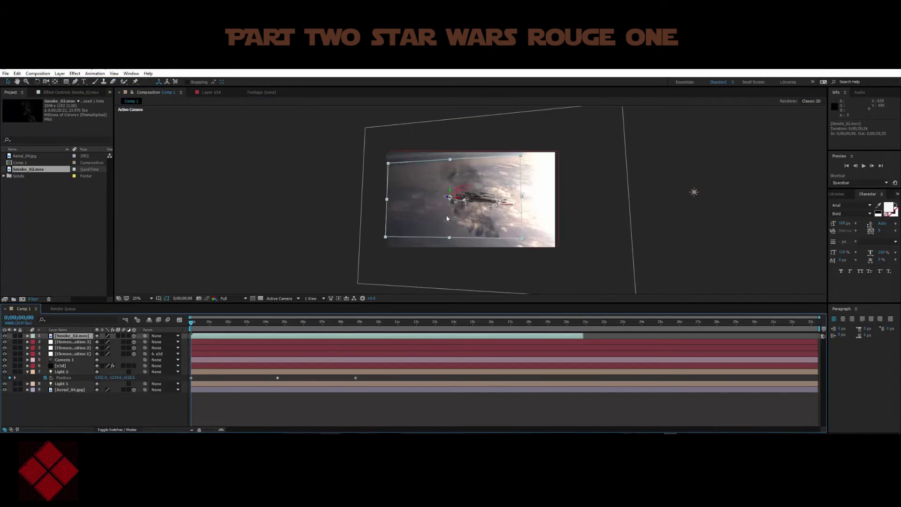
{"action": "left_click", "coordinate": [38, 82]}
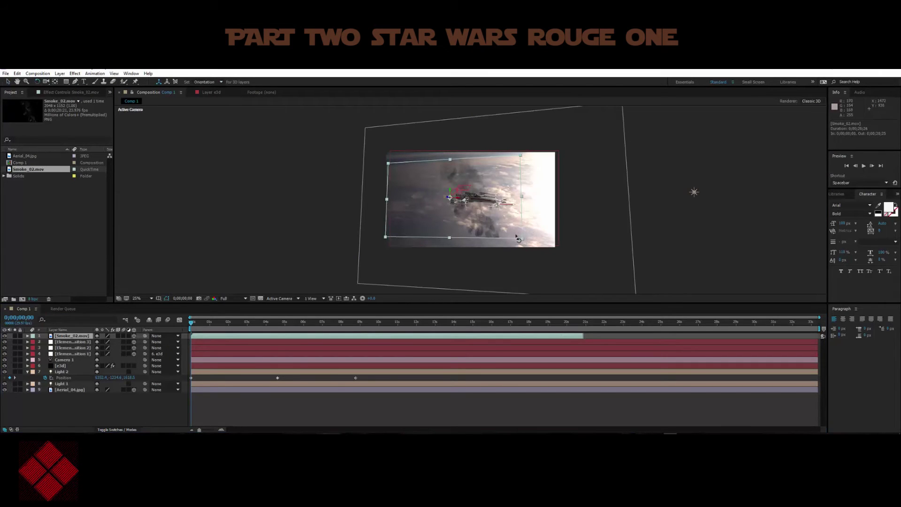
{"action": "left_click_drag", "start_coordinate": [518, 238], "coordinate": [510, 219]}
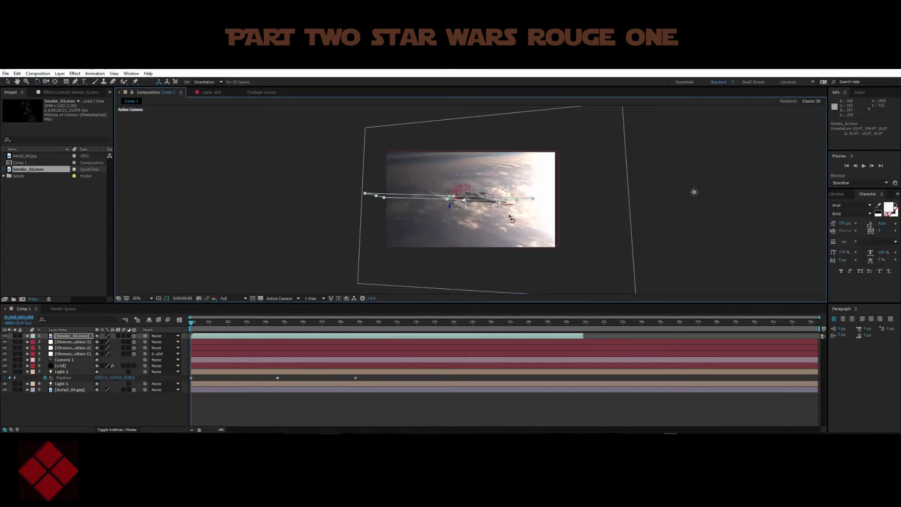
{"action": "left_click", "coordinate": [9, 82]}
{"action": "left_click_drag", "start_coordinate": [474, 198], "coordinate": [444, 177]}
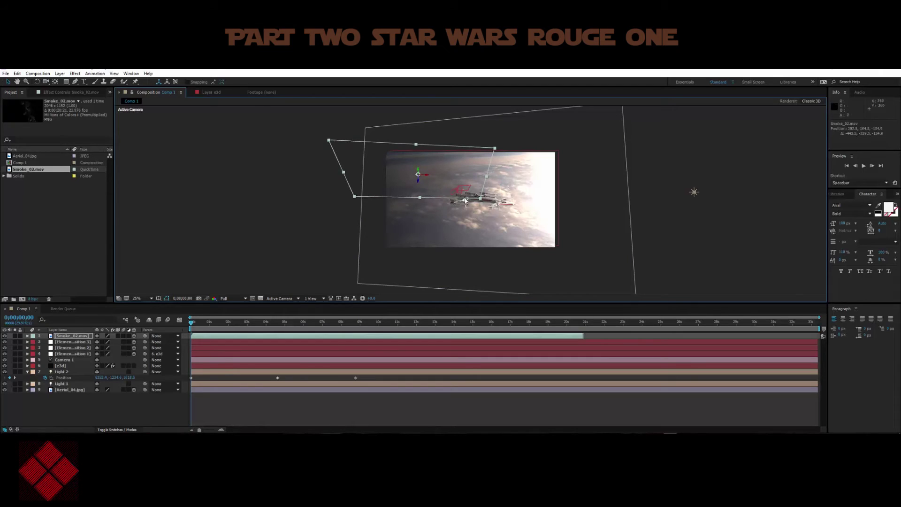
{"action": "scroll", "coordinate": [464, 201], "scroll_direction": "up", "scroll_amount": 2}
{"action": "scroll", "coordinate": [473, 190], "scroll_direction": "down", "scroll_amount": 2}
Parent the smoke layer to the Element Position null in the third layer row, and go to 0;00;06;23
{"action": "left_click_drag", "start_coordinate": [145, 336], "coordinate": [87, 348]}
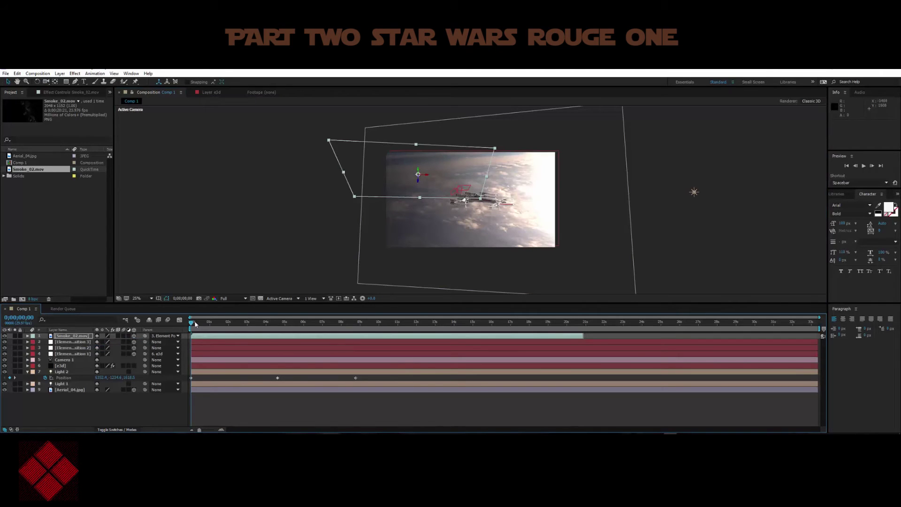
{"action": "left_click_drag", "start_coordinate": [198, 327], "coordinate": [290, 331]}
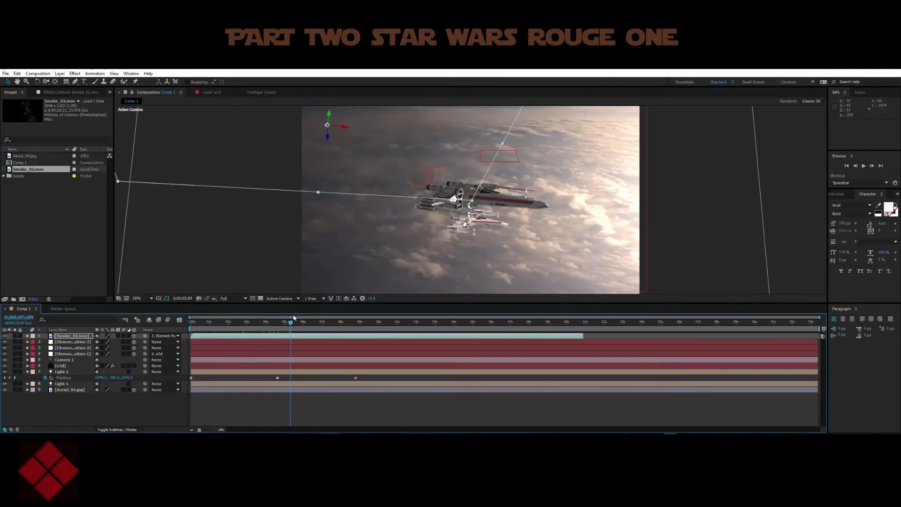
{"action": "left_click_drag", "start_coordinate": [292, 323], "coordinate": [319, 325]}
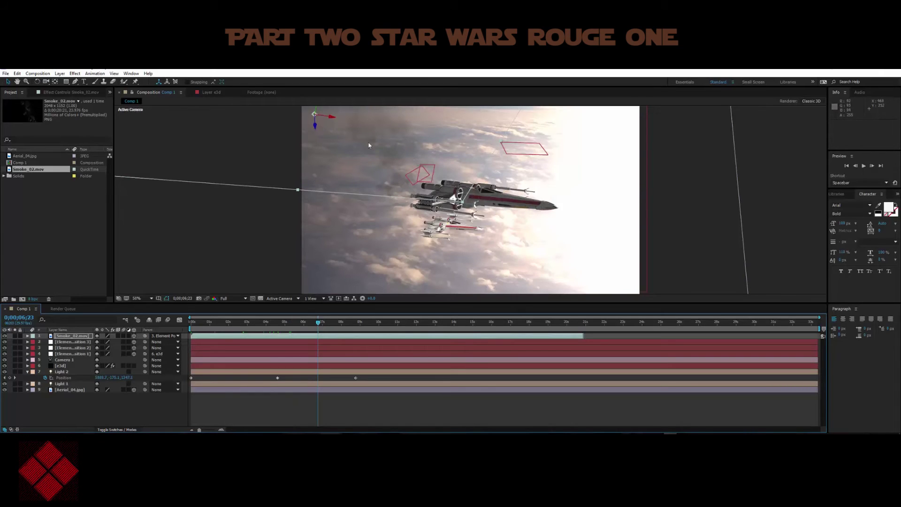
Turn off 3D for the smoke layer and shift it behind the X-Wing, past the frame's upper-left corner
{"action": "key", "text": "comma"}
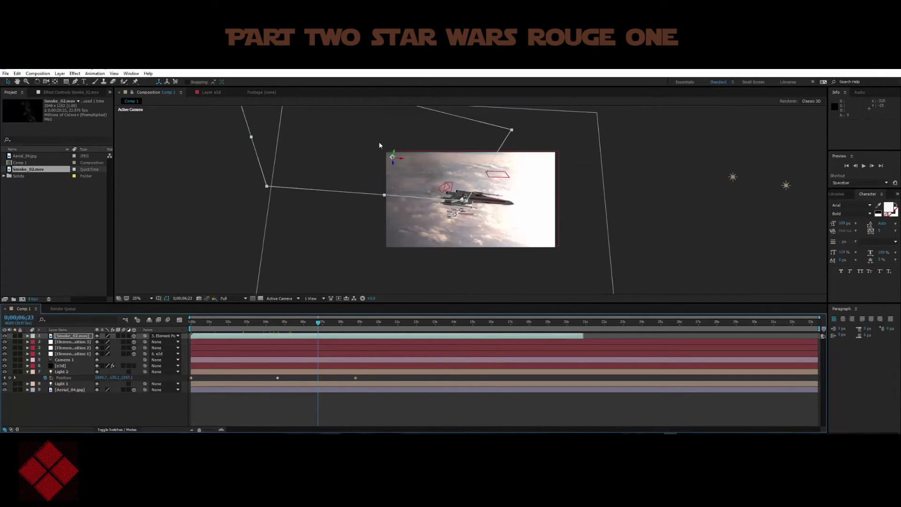
{"action": "left_click", "coordinate": [134, 336]}
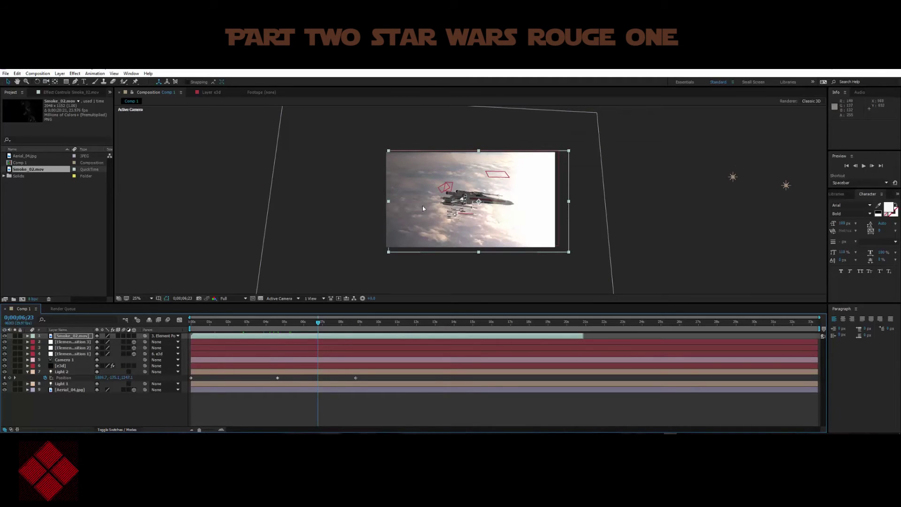
{"action": "left_click", "coordinate": [65, 336]}
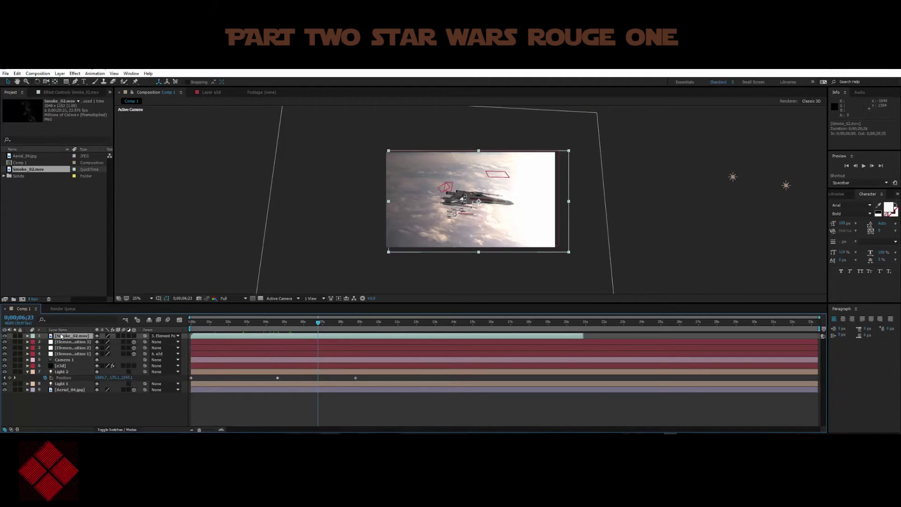
{"action": "left_click_drag", "start_coordinate": [500, 230], "coordinate": [379, 174]}
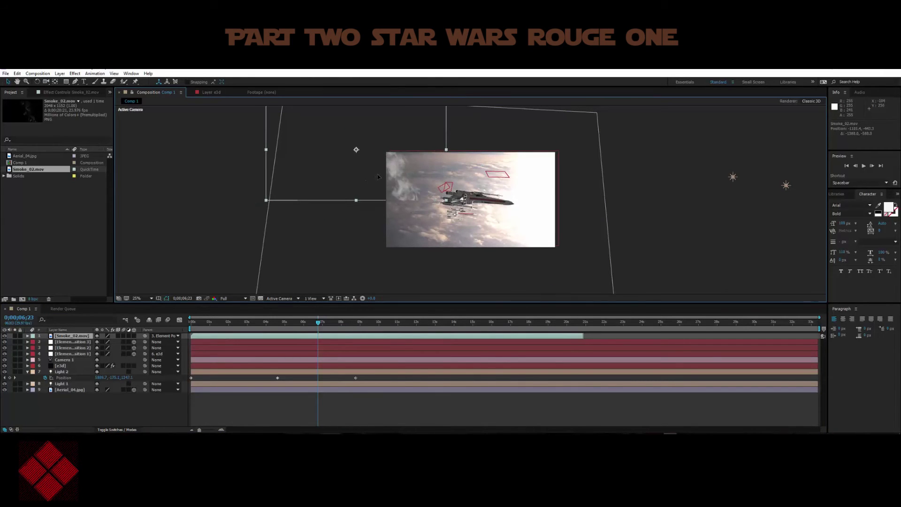
Rotate the smoke to about -88° and, with it placed over the X-Wing, shrink its horizontal scale to 25%
{"action": "left_click", "coordinate": [39, 82]}
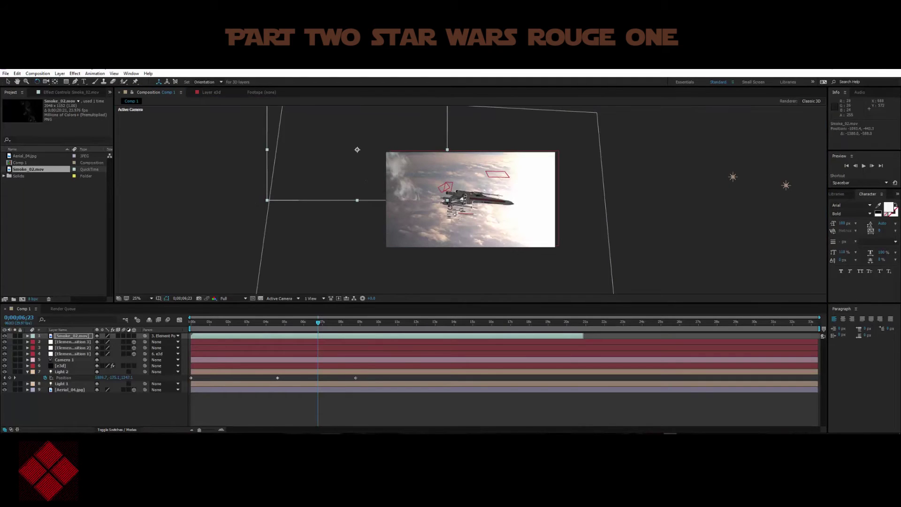
{"action": "left_click_drag", "start_coordinate": [451, 206], "coordinate": [407, 74]}
{"action": "left_click", "coordinate": [8, 82]}
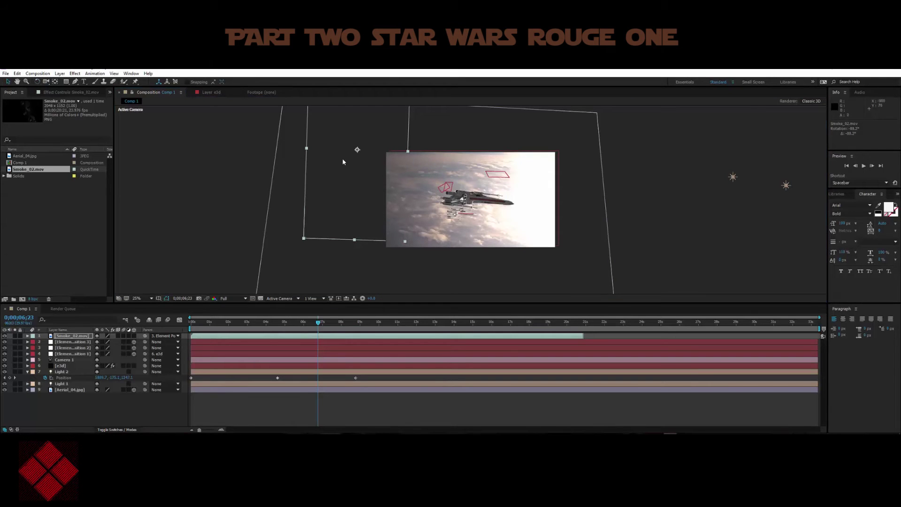
{"action": "left_click_drag", "start_coordinate": [355, 149], "coordinate": [462, 200]}
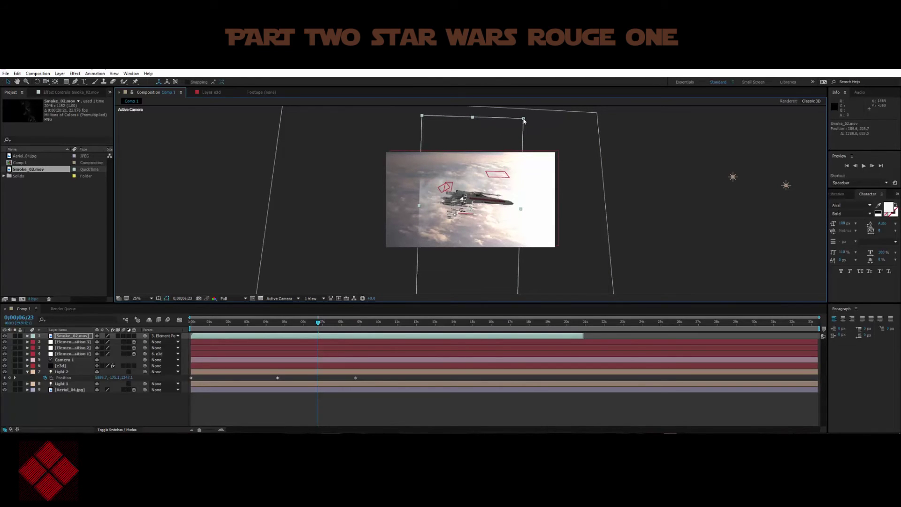
{"action": "left_click_drag", "start_coordinate": [472, 123], "coordinate": [471, 185]}
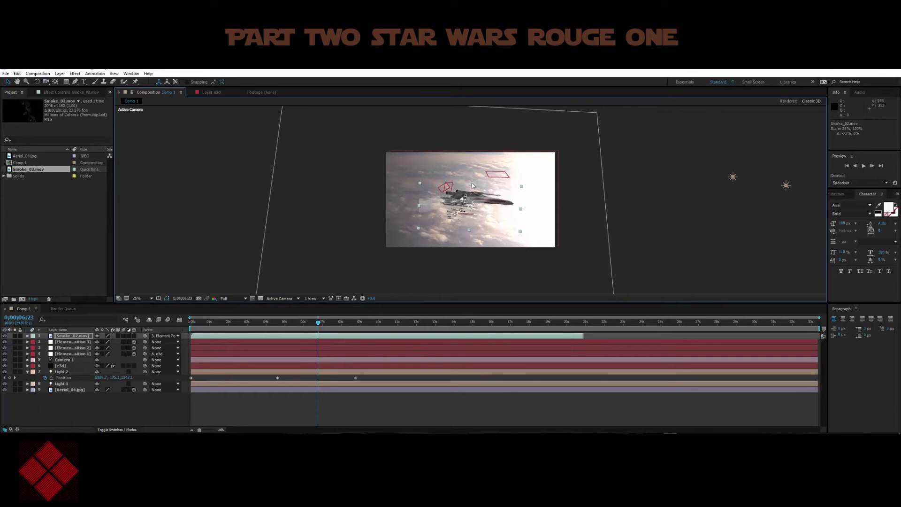
Rotate the smoke to about -71° and move it behind the X-Wing's tail, partly outside the frame
{"action": "left_click", "coordinate": [37, 81]}
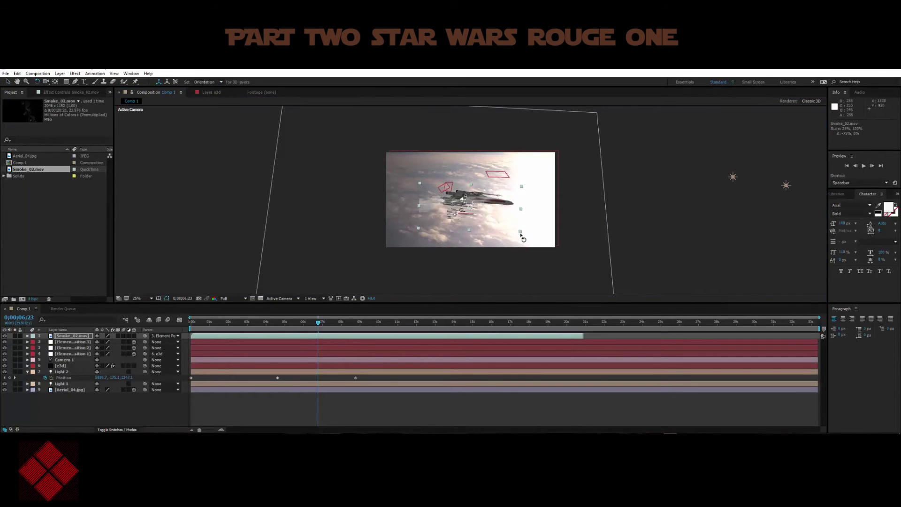
{"action": "left_click_drag", "start_coordinate": [521, 236], "coordinate": [549, 283]}
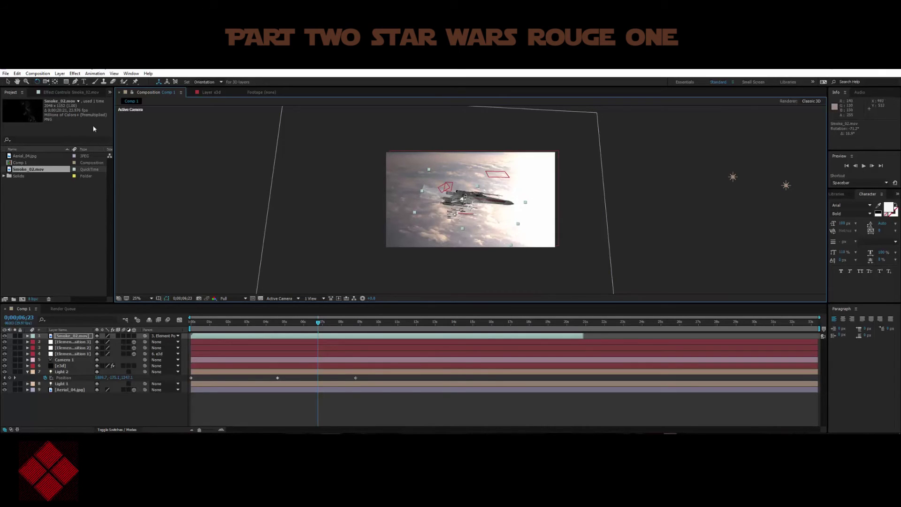
{"action": "left_click", "coordinate": [8, 81]}
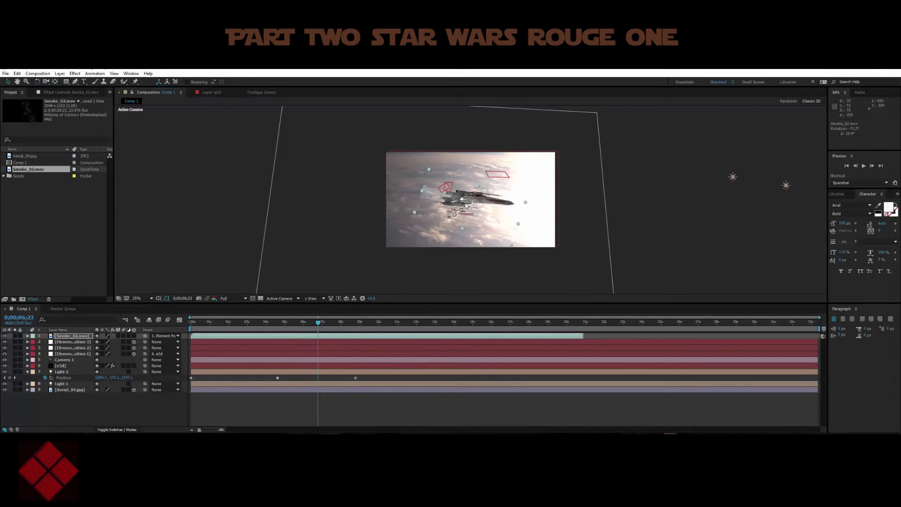
{"action": "left_click_drag", "start_coordinate": [413, 191], "coordinate": [382, 190]}
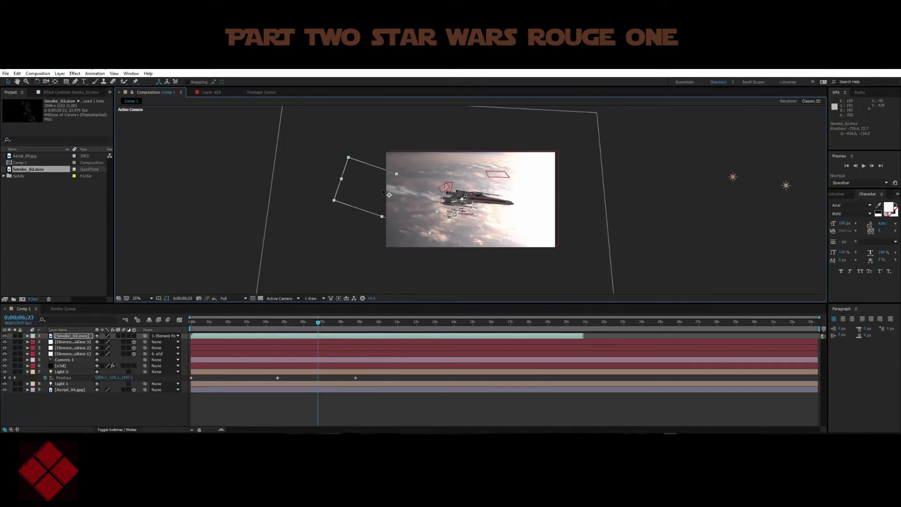
{"action": "scroll", "coordinate": [424, 202], "scroll_direction": "up", "scroll_amount": 4}
{"action": "scroll", "coordinate": [425, 201], "scroll_direction": "down", "scroll_amount": 2}
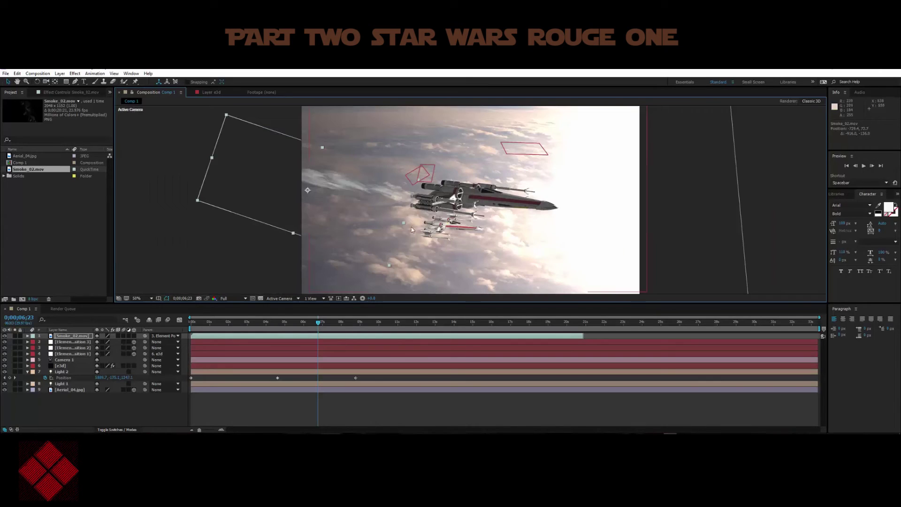
Narrow the smoke into a thin trail reaching the X-Wing's engines, and rotate it to about -81°
{"action": "left_click_drag", "start_coordinate": [389, 267], "coordinate": [400, 192]}
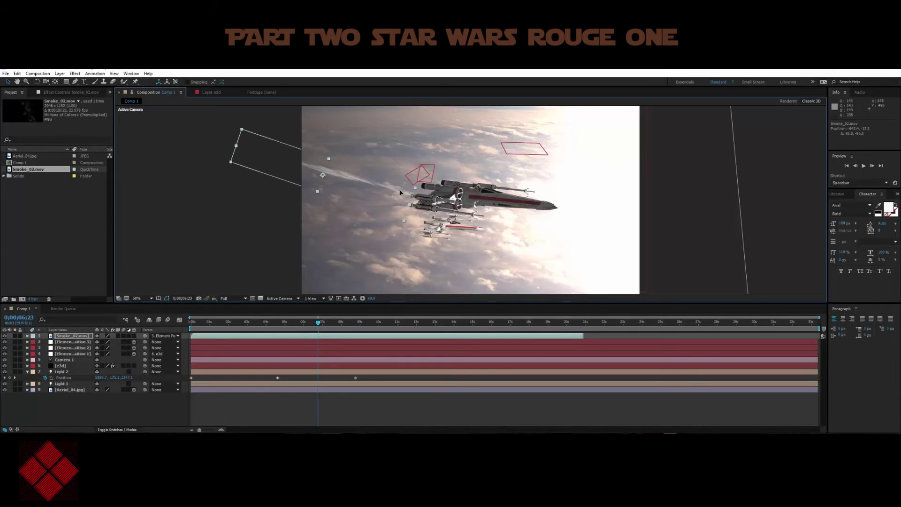
{"action": "left_click", "coordinate": [38, 81]}
{"action": "left_click_drag", "start_coordinate": [406, 224], "coordinate": [408, 209]}
{"action": "left_click", "coordinate": [5, 73]}
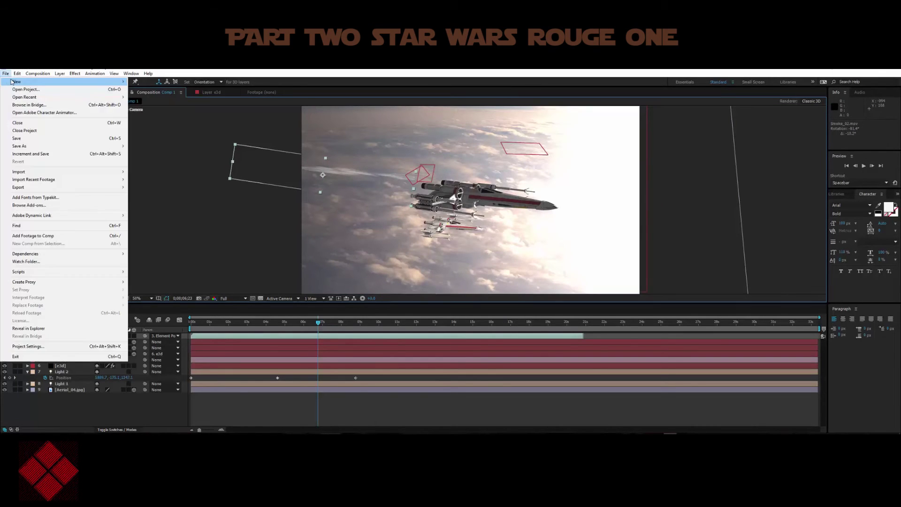
{"action": "left_click", "coordinate": [68, 129]}
{"action": "left_click", "coordinate": [8, 82]}
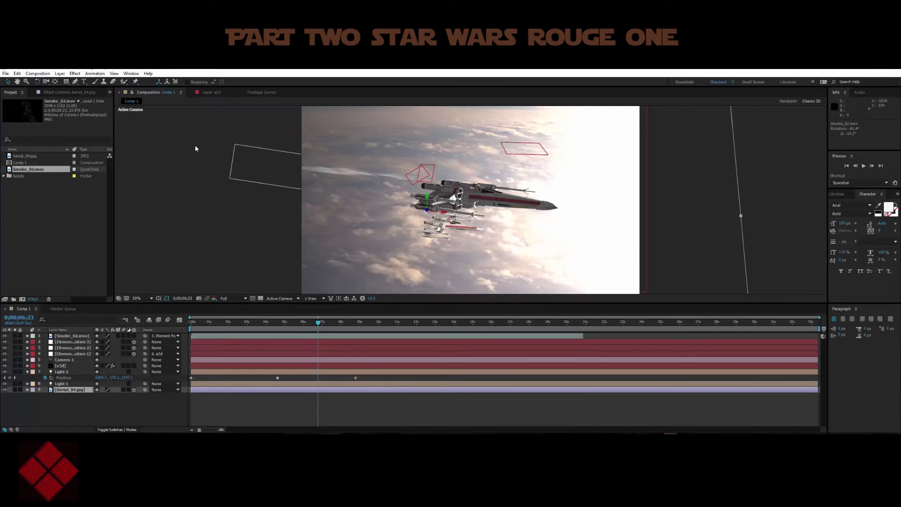
{"action": "left_click_drag", "start_coordinate": [337, 175], "coordinate": [348, 169]}
{"action": "left_click", "coordinate": [18, 74]}
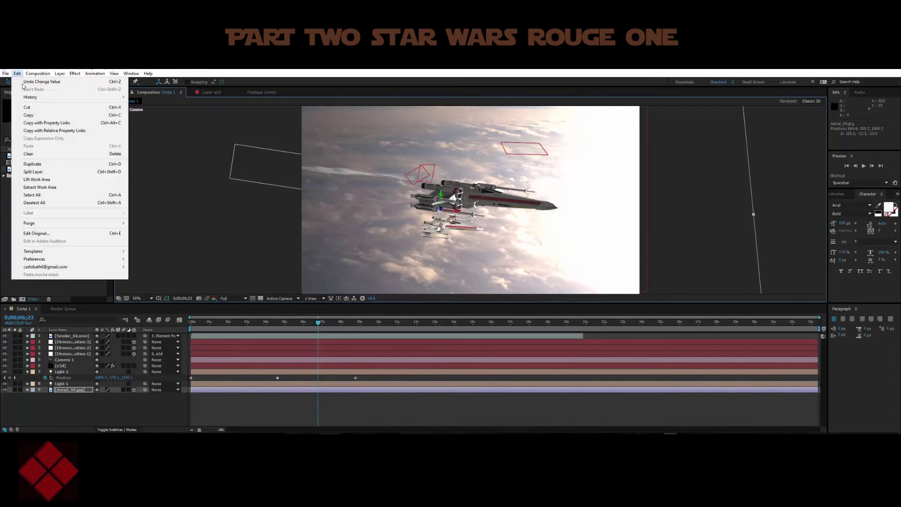
{"action": "left_click", "coordinate": [33, 83]}
Make the smoke a 3D layer again and move it behind the X-Wing's engines, at about 182, -56, -470
{"action": "left_click", "coordinate": [67, 336]}
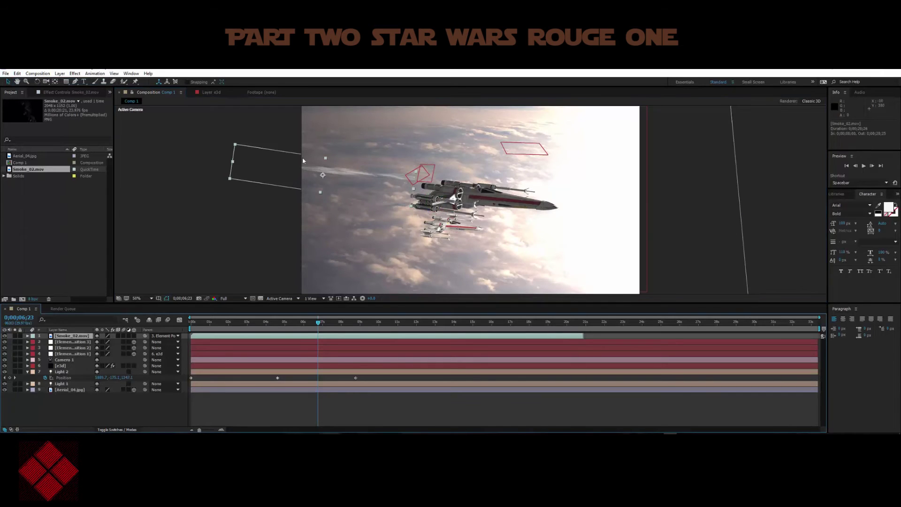
{"action": "left_click_drag", "start_coordinate": [364, 172], "coordinate": [371, 178]}
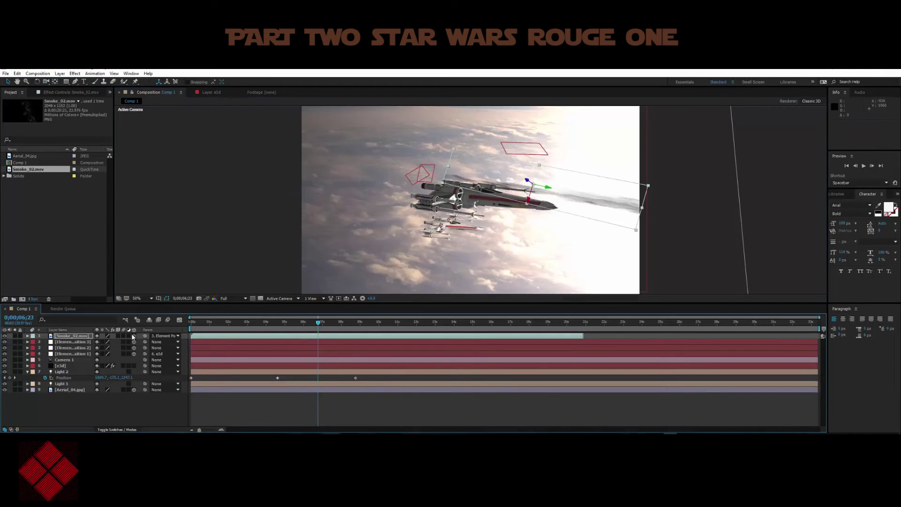
{"action": "left_click_drag", "start_coordinate": [587, 195], "coordinate": [386, 177]}
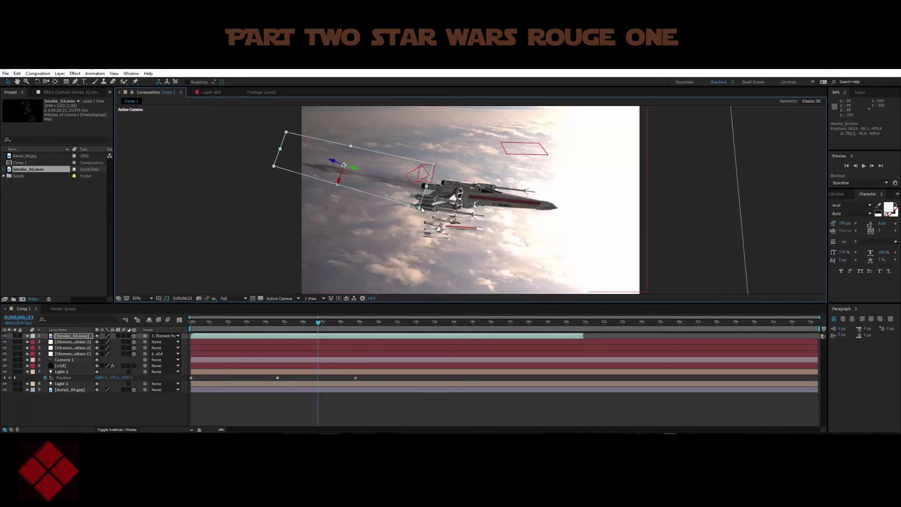
Narrow the smoke trail further and turn its Z orientation to about 354.3°
{"action": "left_click_drag", "start_coordinate": [420, 212], "coordinate": [420, 197]}
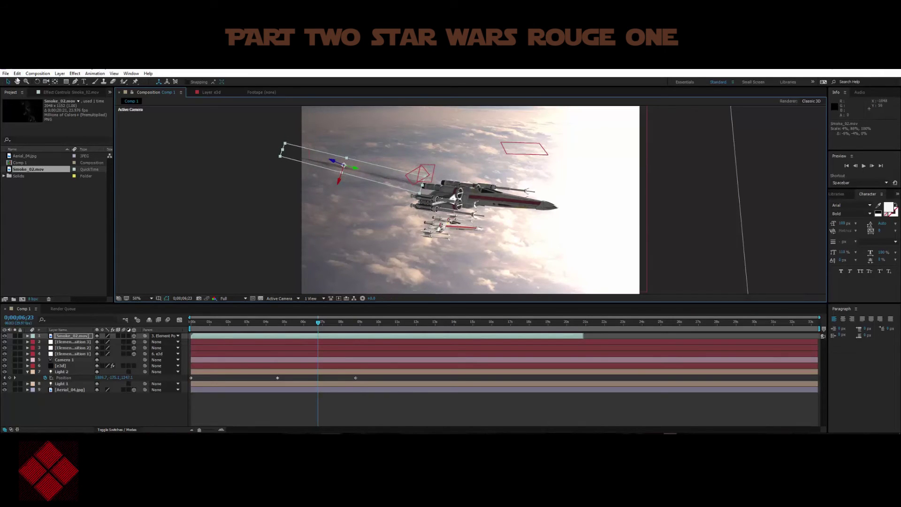
{"action": "left_click", "coordinate": [37, 81]}
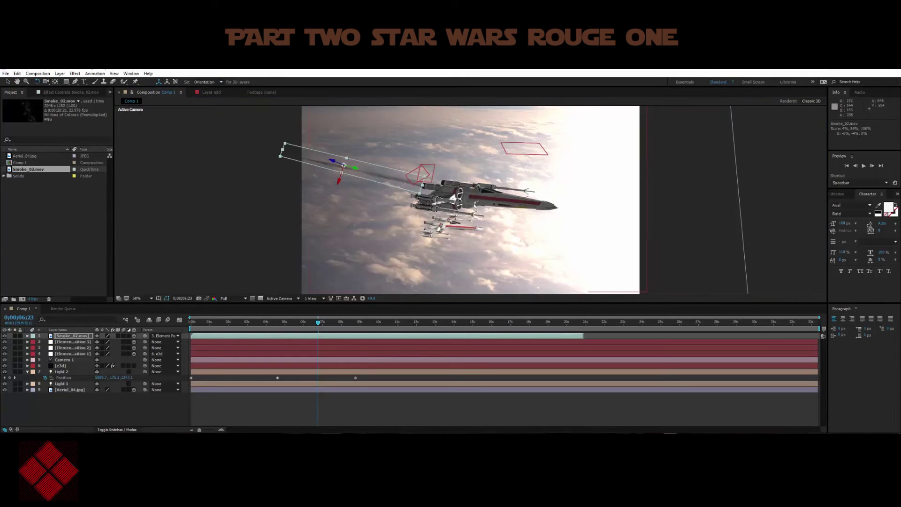
{"action": "left_click_drag", "start_coordinate": [419, 193], "coordinate": [419, 180]}
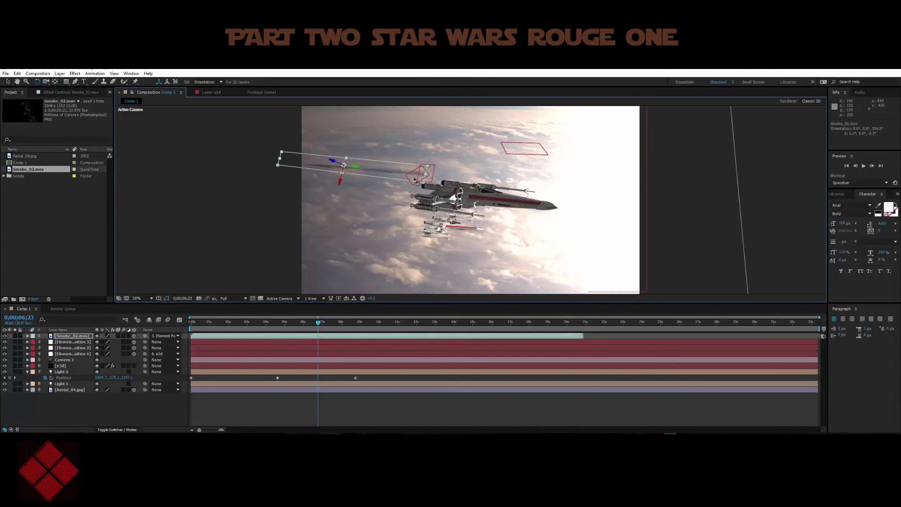
Move the smoke trail down to the X-Wing's engine exhaust, at about 215, -196, -462
{"action": "left_click", "coordinate": [6, 81]}
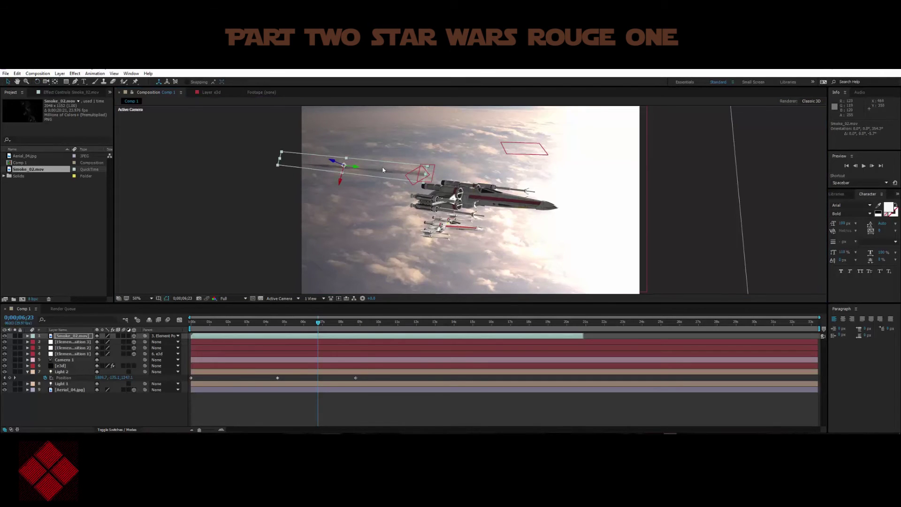
{"action": "left_click_drag", "start_coordinate": [383, 173], "coordinate": [372, 199]}
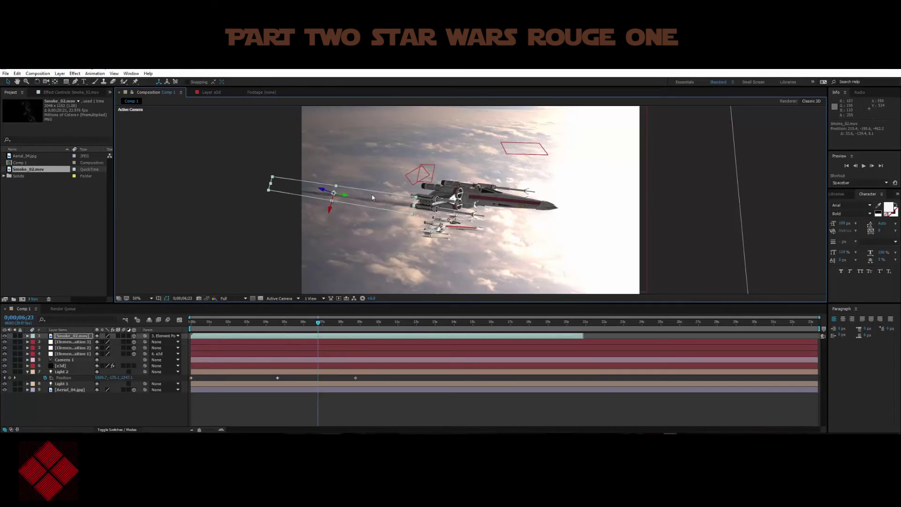
{"action": "left_click", "coordinate": [140, 338]}
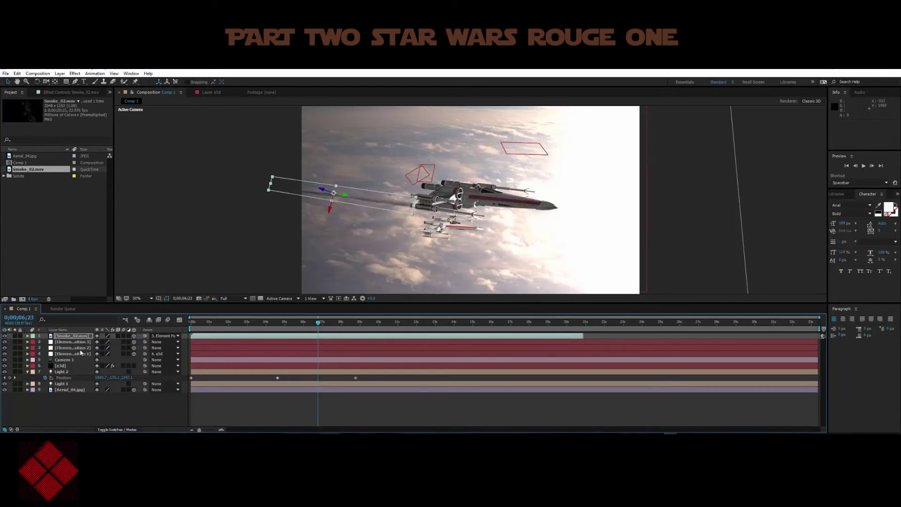
Duplicate the smoke trail layer and move the copy up to the X-Wing's upper engine, at about 123, -77, -429
{"action": "left_click", "coordinate": [77, 336]}
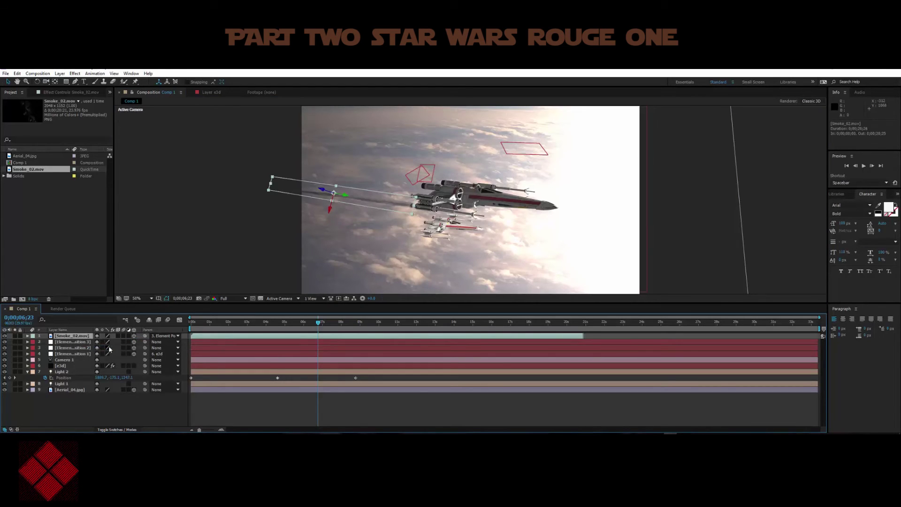
{"action": "key", "text": "ctrl+d"}
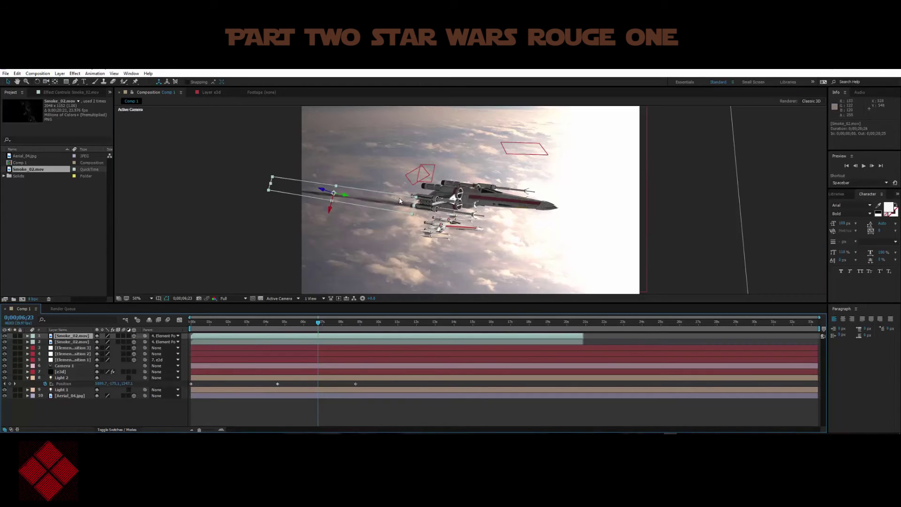
{"action": "left_click_drag", "start_coordinate": [399, 200], "coordinate": [423, 180]}
{"action": "left_click_drag", "start_coordinate": [152, 328], "coordinate": [80, 355]}
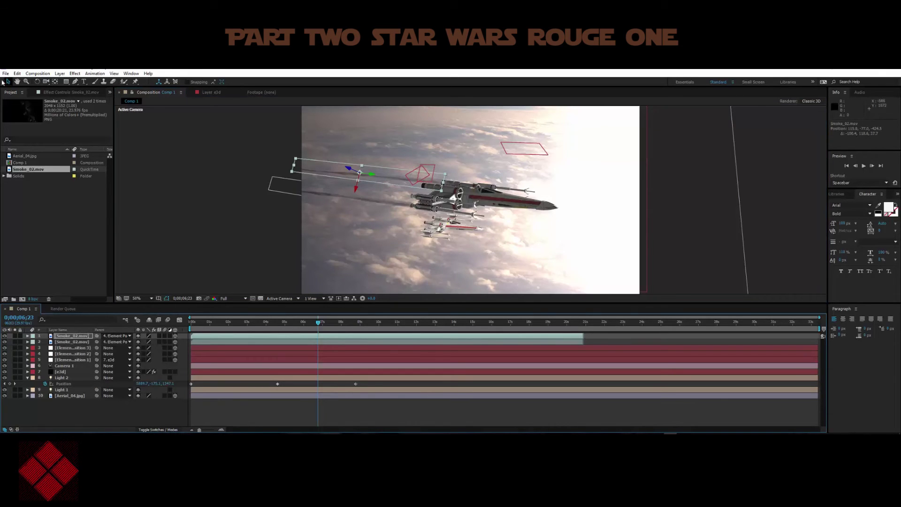
{"action": "left_click", "coordinate": [17, 74]}
{"action": "left_click", "coordinate": [33, 81]}
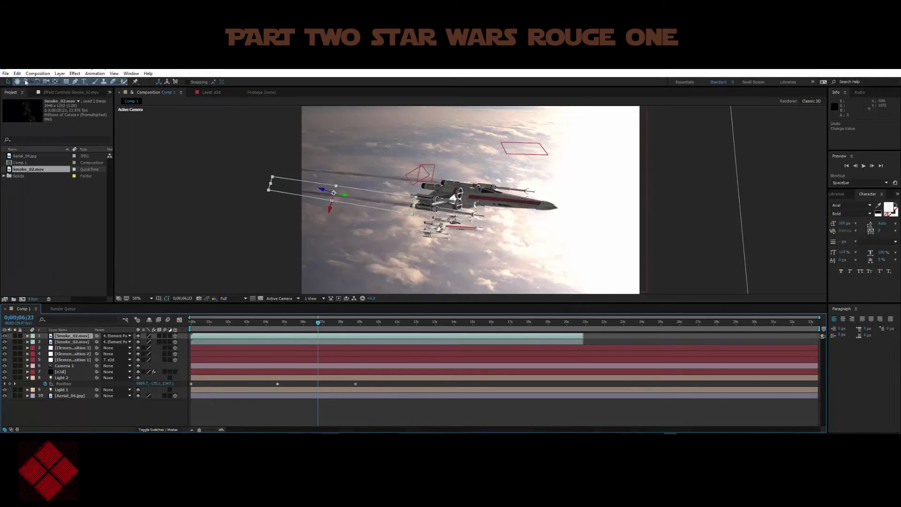
{"action": "left_click_drag", "start_coordinate": [365, 196], "coordinate": [385, 180]}
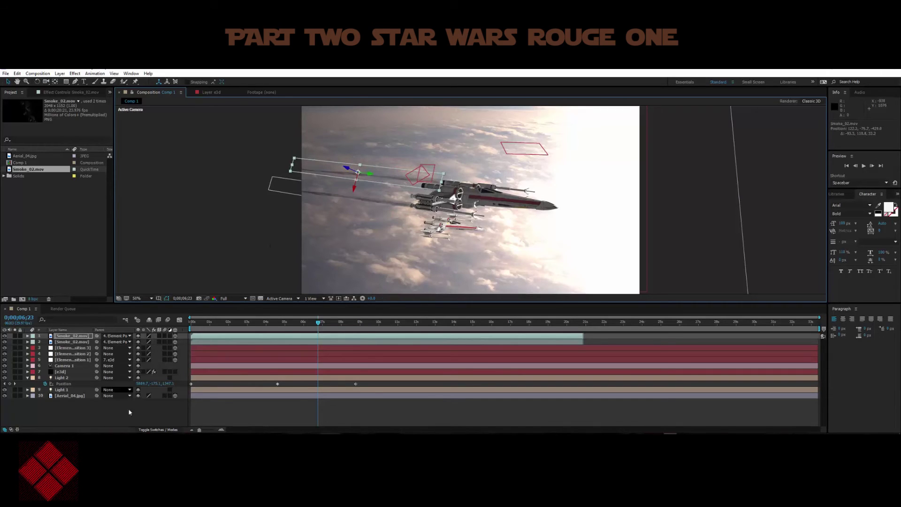
Try parenting the duplicated smoke trail to the Element position null on layer 3 and check it at 0;00;03;04
{"action": "left_click", "coordinate": [151, 429]}
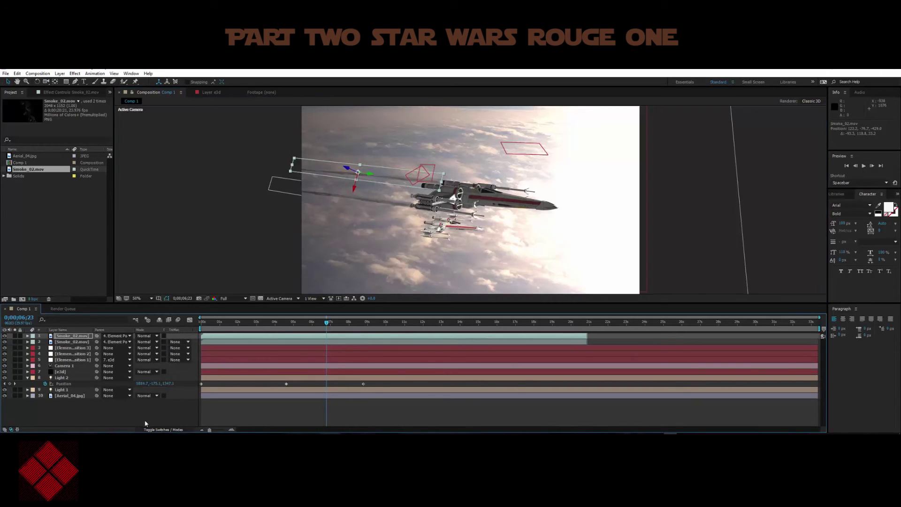
{"action": "left_click", "coordinate": [147, 429]}
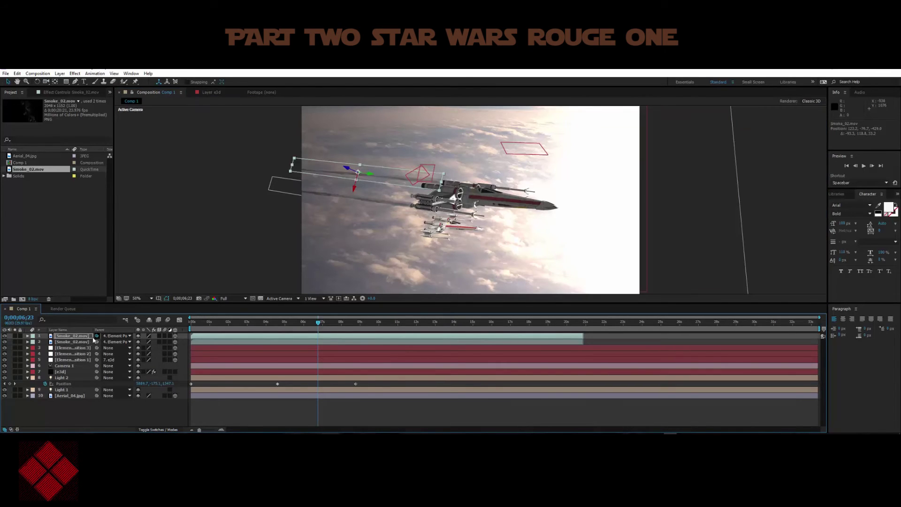
{"action": "left_click_drag", "start_coordinate": [96, 335], "coordinate": [80, 349]}
{"action": "left_click_drag", "start_coordinate": [319, 324], "coordinate": [249, 323]}
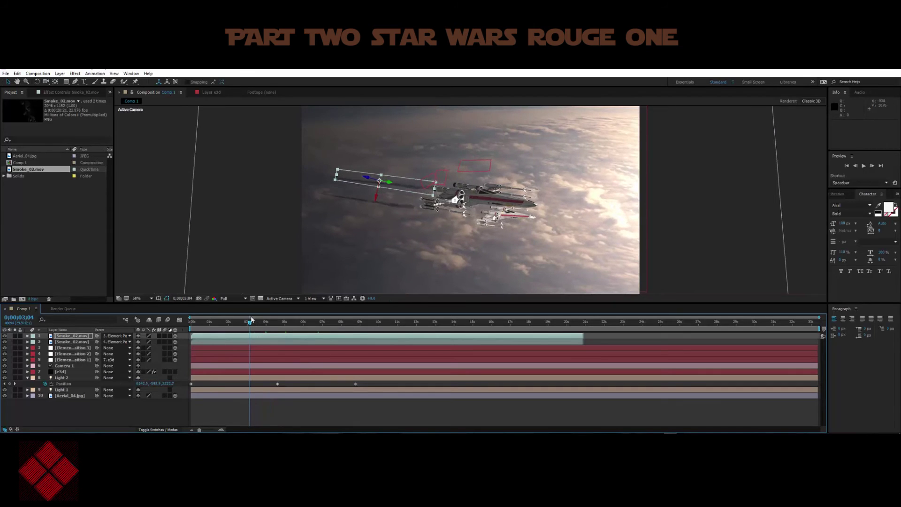
Move the original smoke trail to the X-Wing's far upper engine, at about 56, -32, -340, and parent the duplicate to layer 4's Element null
{"action": "left_click", "coordinate": [77, 343]}
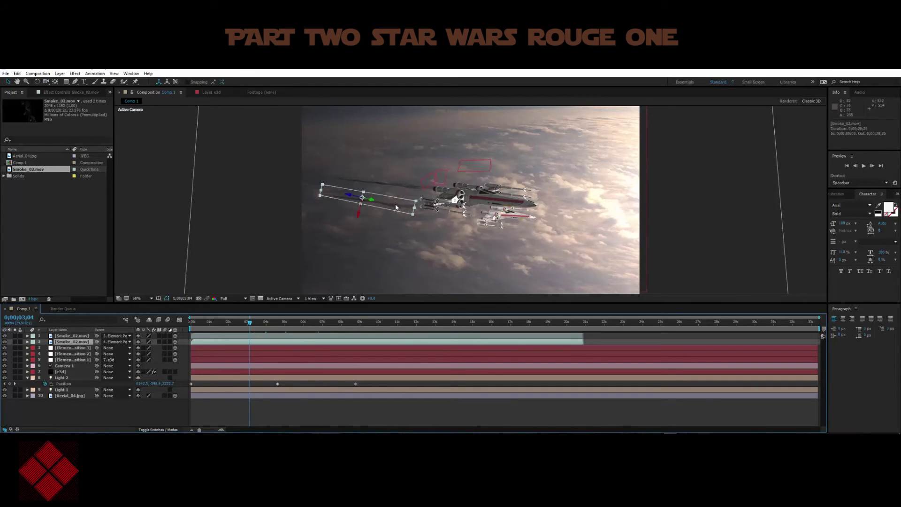
{"action": "left_click_drag", "start_coordinate": [396, 206], "coordinate": [435, 184]}
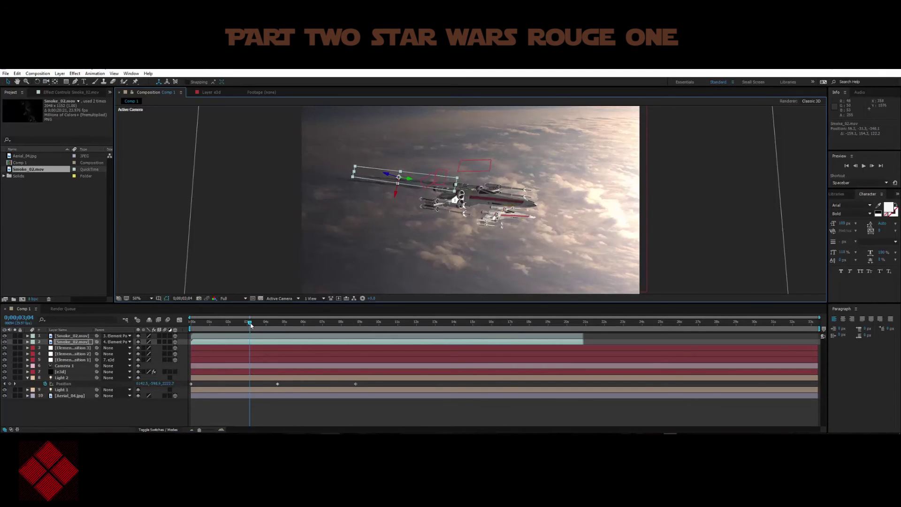
{"action": "left_click_drag", "start_coordinate": [250, 323], "coordinate": [225, 324]}
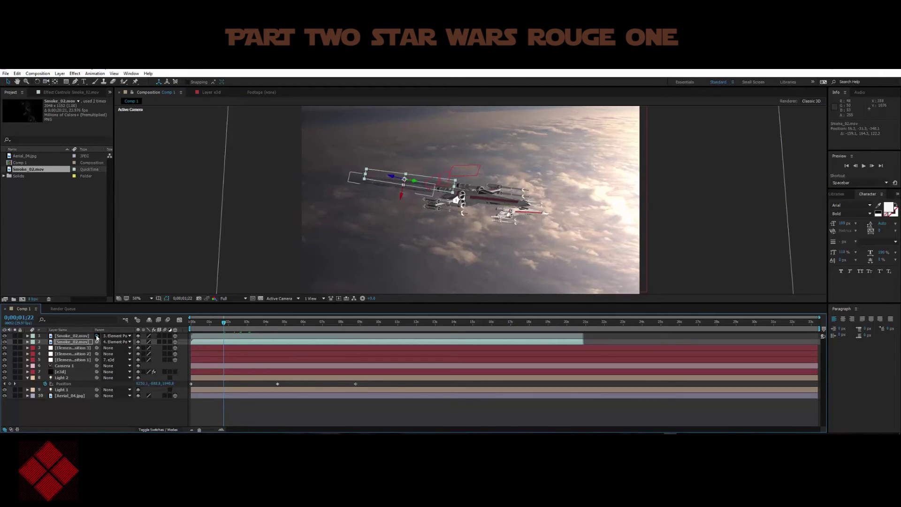
{"action": "left_click_drag", "start_coordinate": [97, 336], "coordinate": [82, 356]}
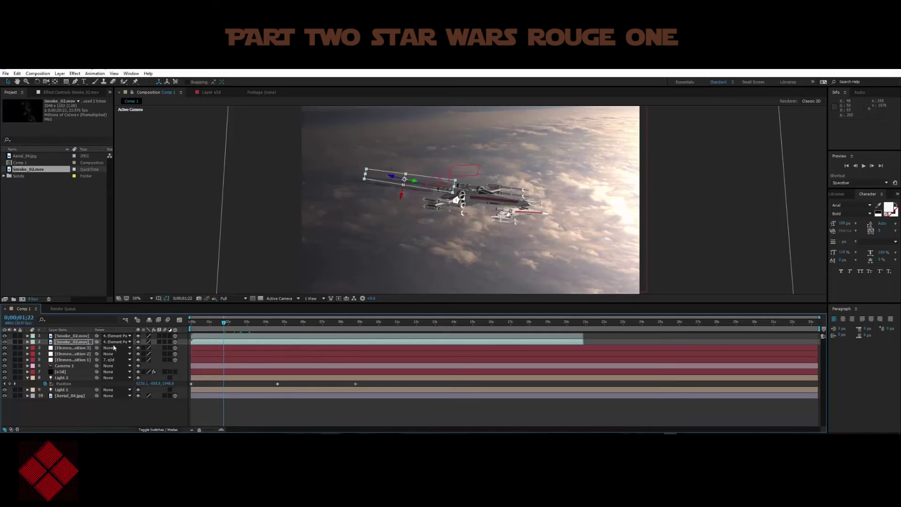
Preview the animation from the first frame
{"action": "left_click_drag", "start_coordinate": [225, 323], "coordinate": [182, 319]}
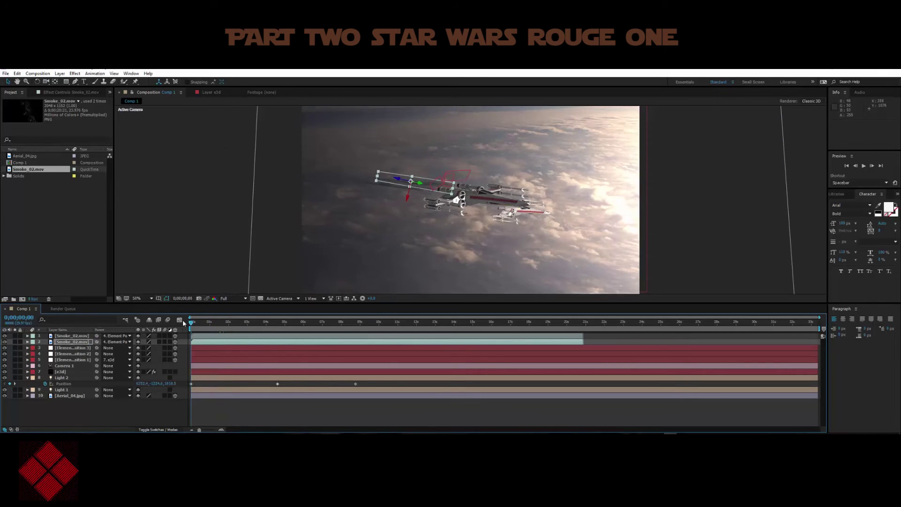
{"action": "left_click", "coordinate": [862, 165]}
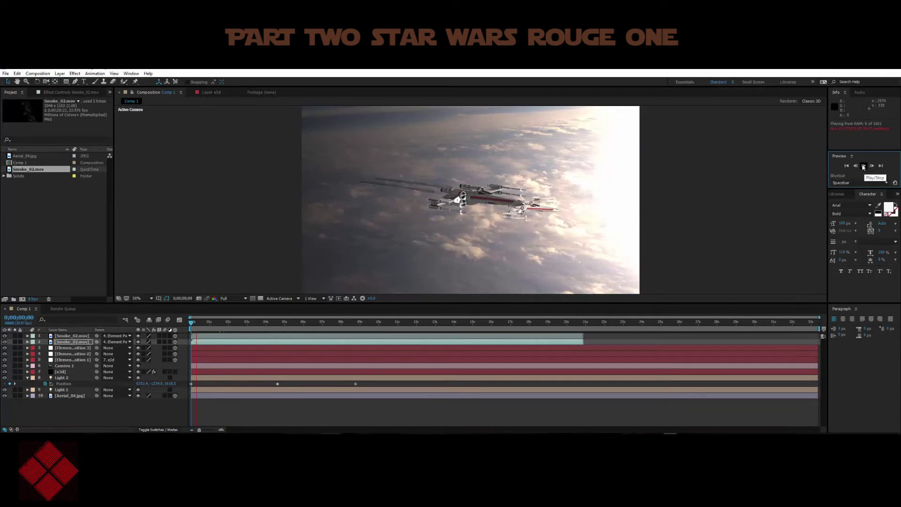
{"action": "left_click", "coordinate": [863, 166]}
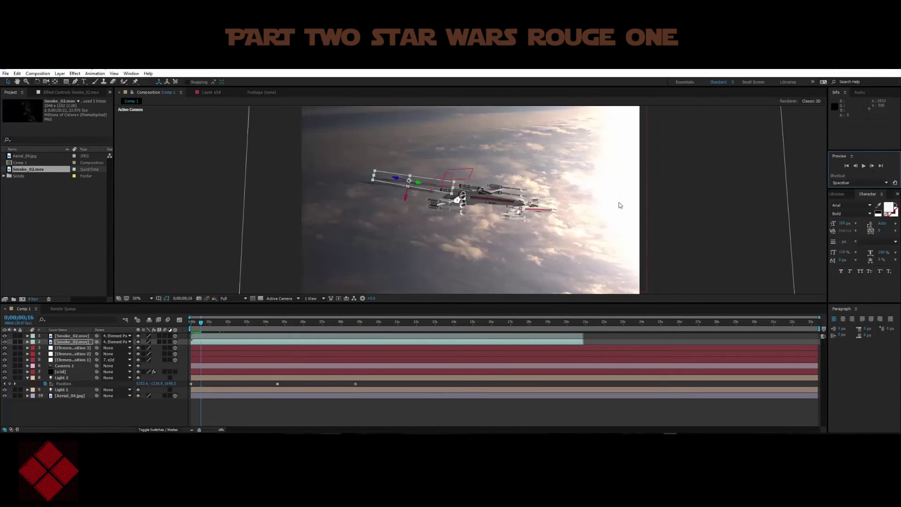
Shift both smoke trails forward to meet the X-Wing's upper engines at 0;00;00;16, placing the original at about -18, -35, -340
{"action": "scroll", "coordinate": [407, 233], "scroll_direction": "up", "scroll_amount": 2}
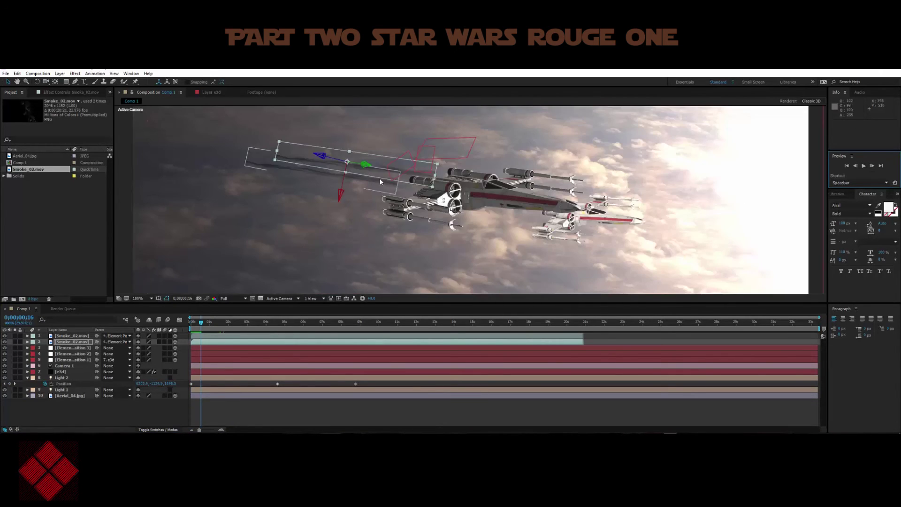
{"action": "left_click_drag", "start_coordinate": [364, 165], "coordinate": [388, 167]}
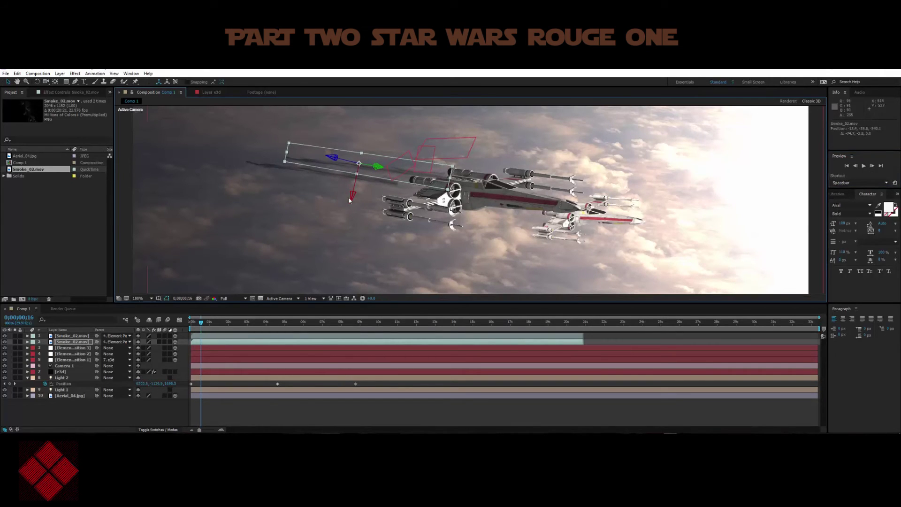
{"action": "left_click_drag", "start_coordinate": [436, 197], "coordinate": [442, 184]}
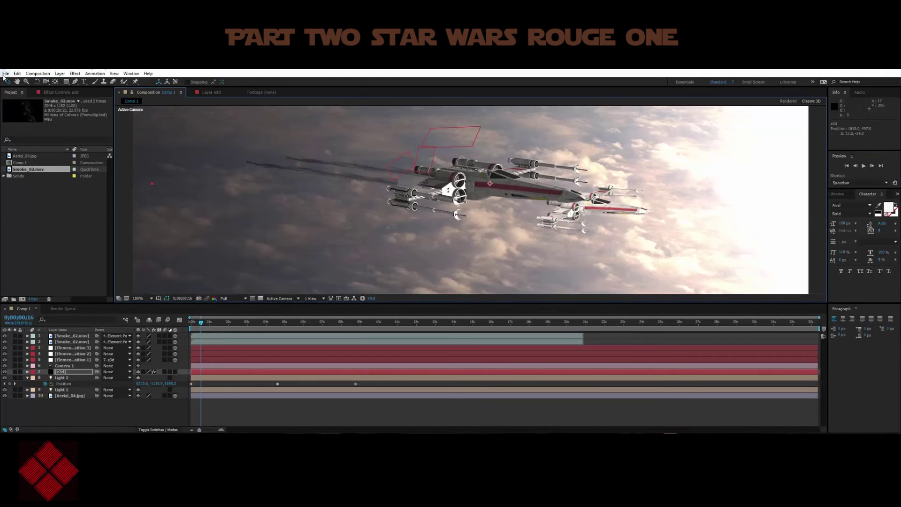
{"action": "left_click", "coordinate": [18, 73]}
{"action": "left_click", "coordinate": [28, 79]}
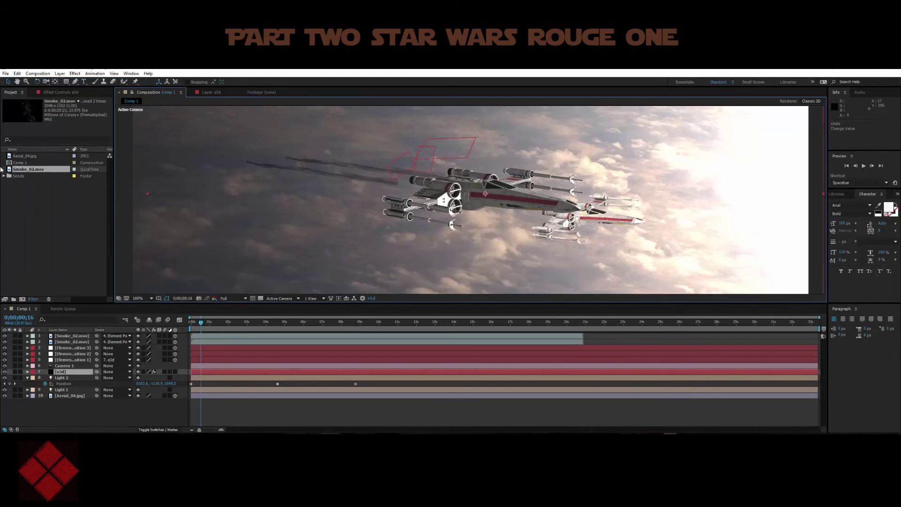
{"action": "left_click", "coordinate": [71, 336]}
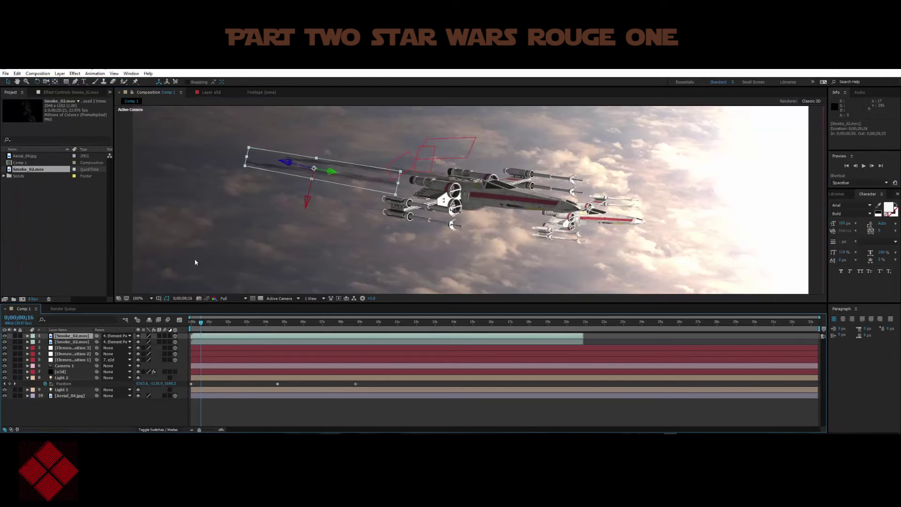
{"action": "left_click_drag", "start_coordinate": [306, 205], "coordinate": [354, 168]}
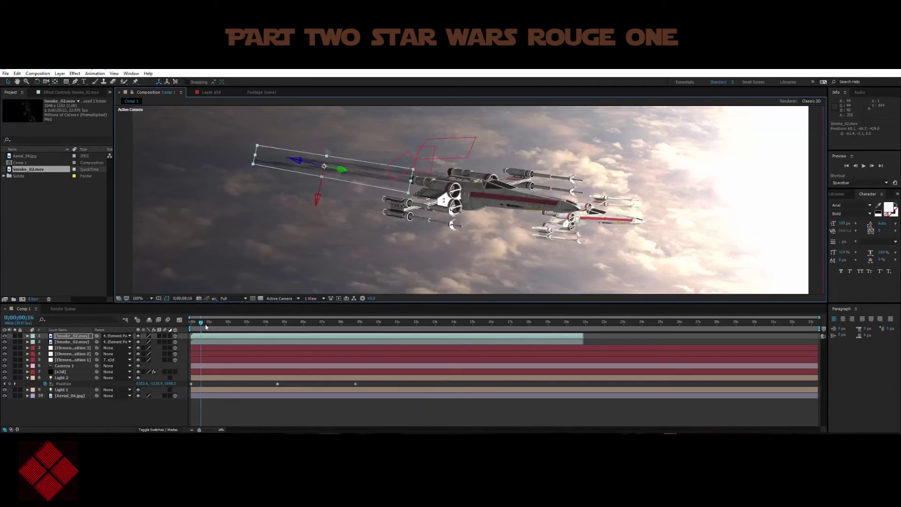
Replay the shot from the start to check the repositioned smoke trails against the engines
{"action": "left_click_drag", "start_coordinate": [200, 324], "coordinate": [186, 327]}
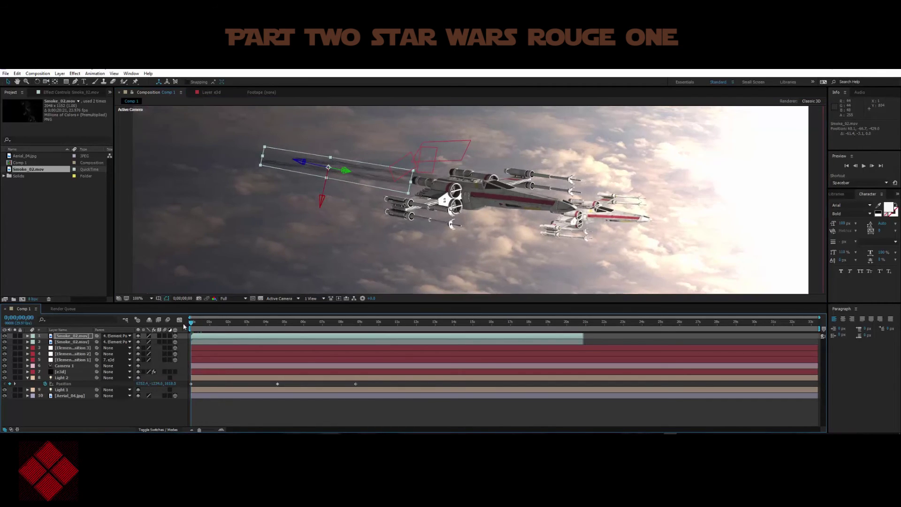
{"action": "left_click", "coordinate": [863, 167]}
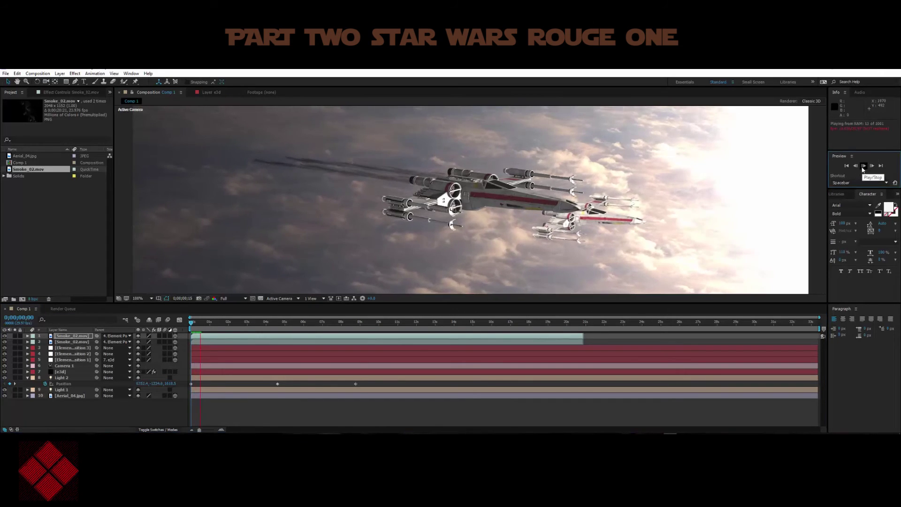
{"action": "left_click", "coordinate": [863, 166]}
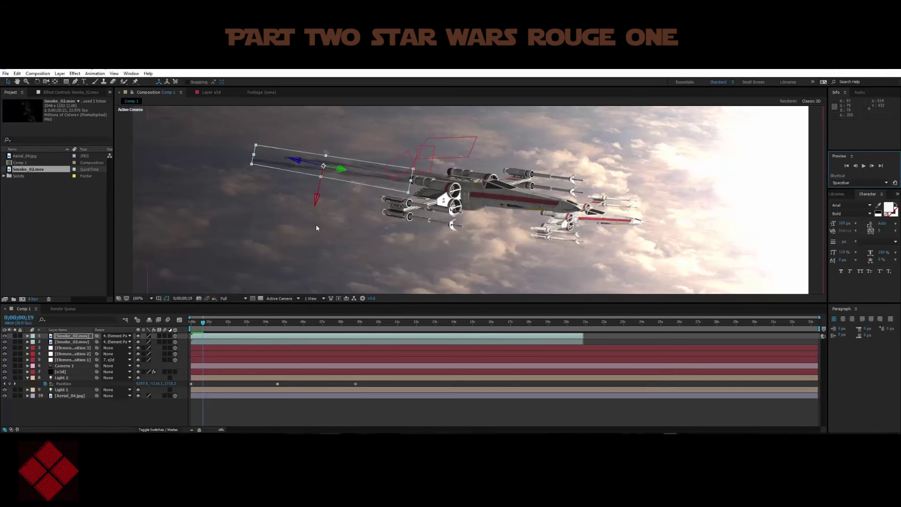
At 0;00;01;26, narrow the original smoke trail and move it onto the far upper engine, at about -11, -29, -348
{"action": "key", "text": "period"}
{"action": "left_click_drag", "start_coordinate": [370, 175], "coordinate": [387, 201]}
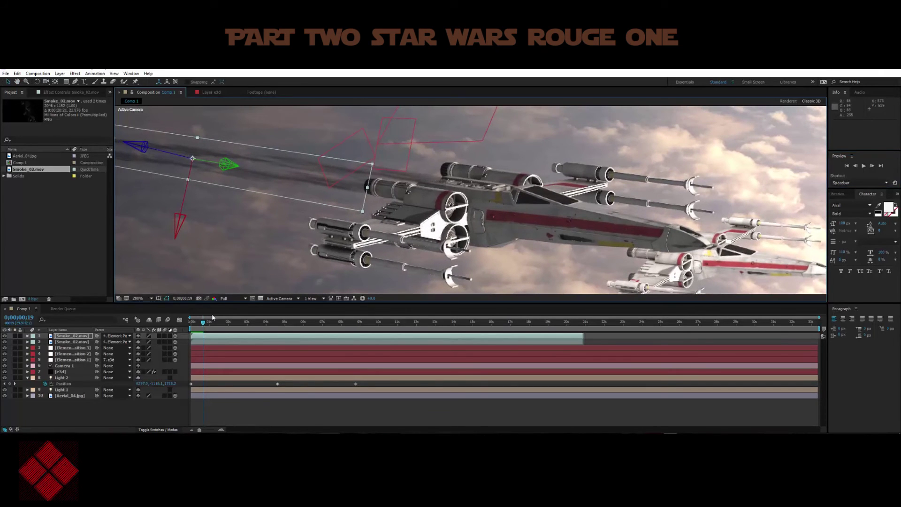
{"action": "left_click_drag", "start_coordinate": [203, 323], "coordinate": [226, 322]}
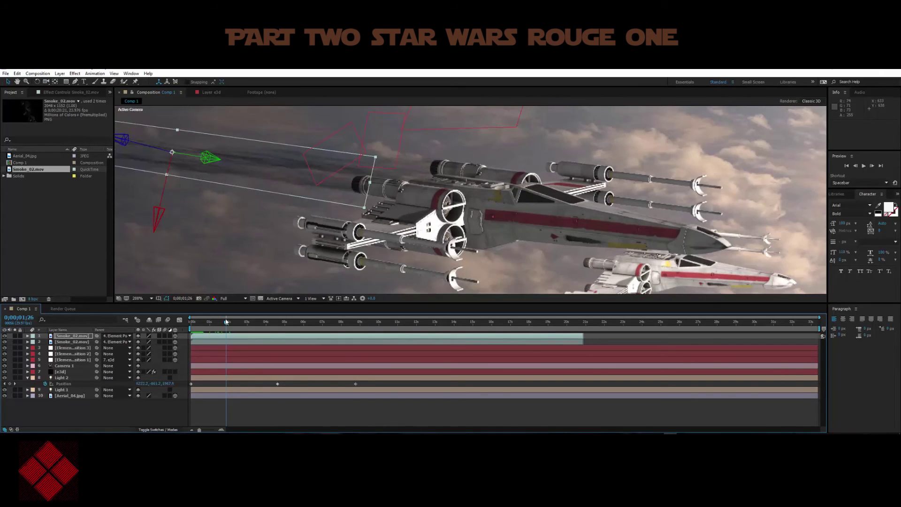
{"action": "left_click", "coordinate": [421, 169]}
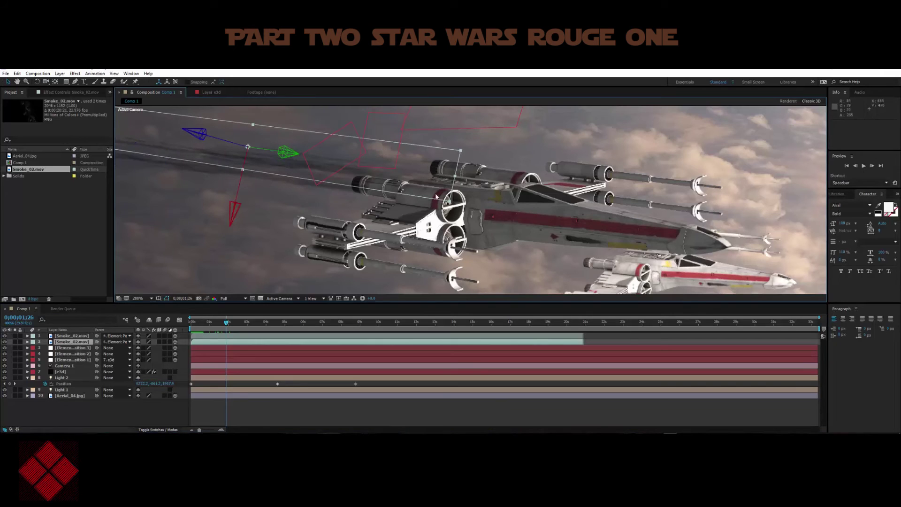
{"action": "left_click_drag", "start_coordinate": [451, 202], "coordinate": [429, 173]}
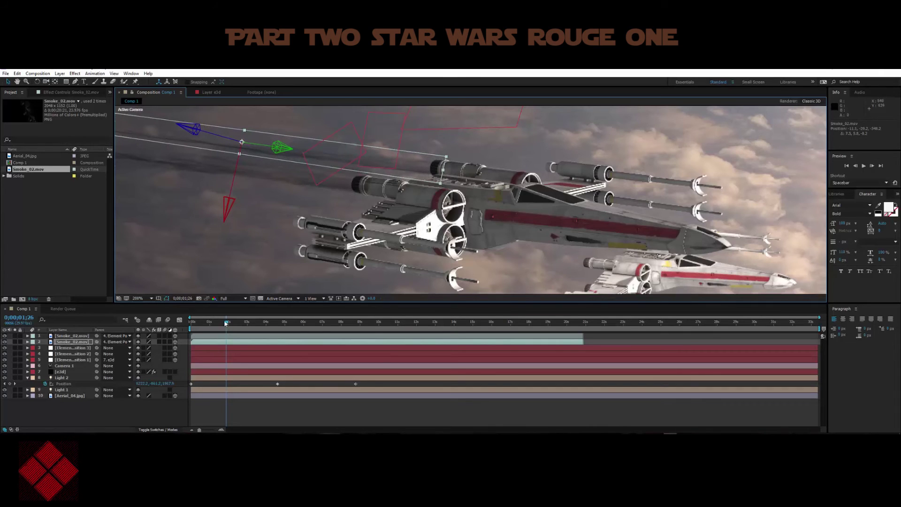
{"action": "left_click_drag", "start_coordinate": [226, 323], "coordinate": [190, 317]}
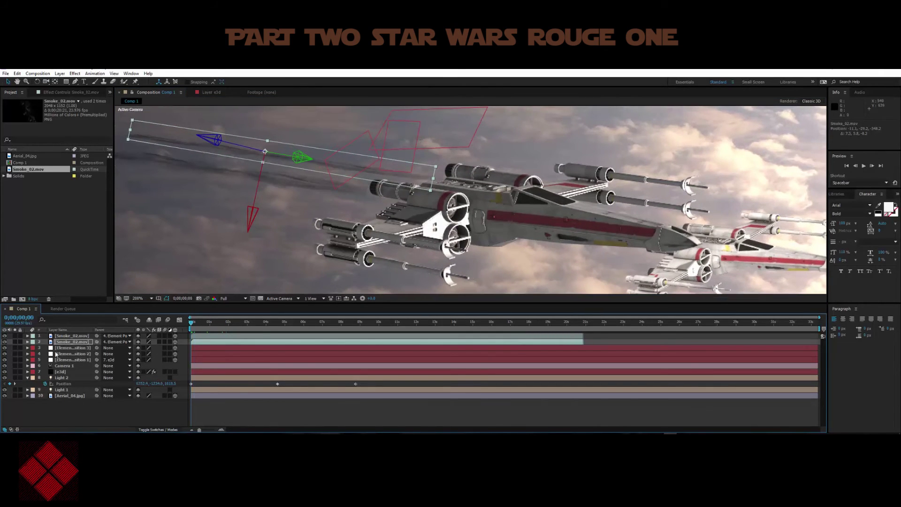
Show the original smoke layer's Position property and undo its last move
{"action": "left_click", "coordinate": [68, 343]}
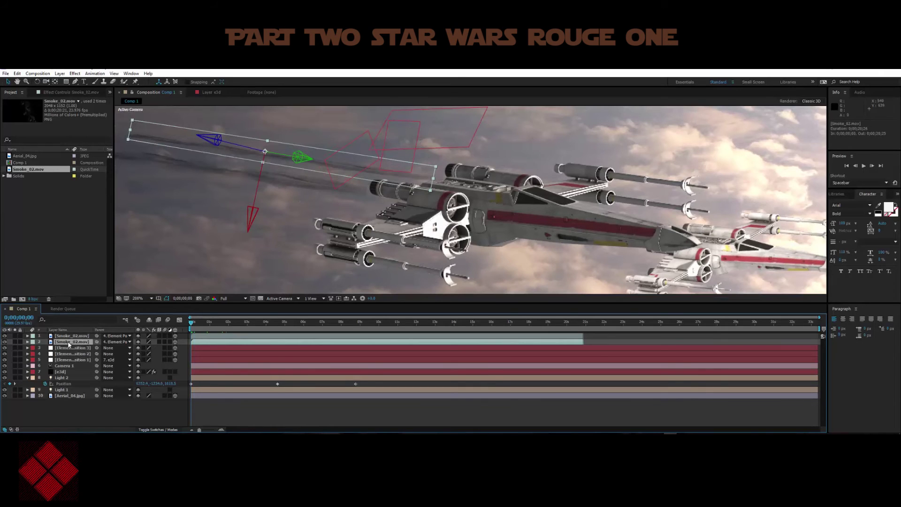
{"action": "key", "text": "p"}
{"action": "key", "text": "o"}
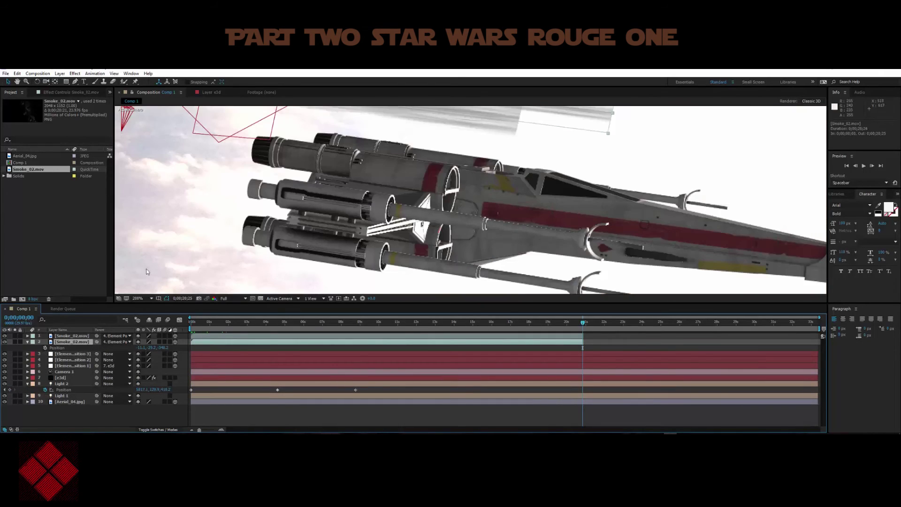
{"action": "left_click", "coordinate": [17, 74]}
{"action": "left_click", "coordinate": [22, 83]}
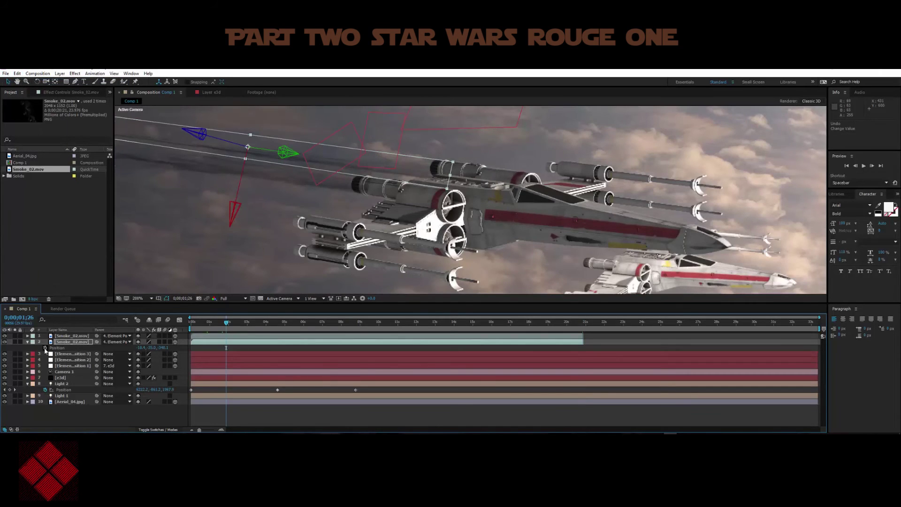
Start Position keyframes on the original smoke layer at 0;00;00;00 and raise its trail onto the far upper engine at 0;00;01;10
{"action": "left_click_drag", "start_coordinate": [215, 325], "coordinate": [179, 326]}
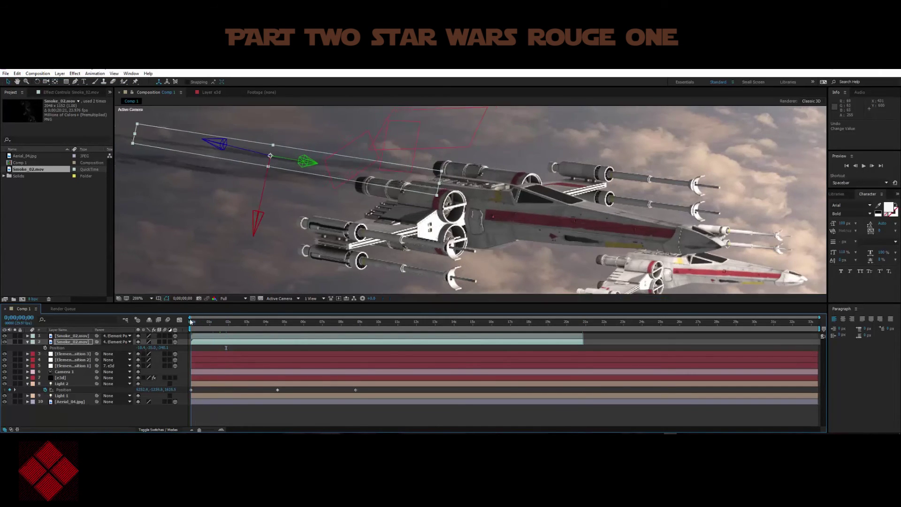
{"action": "left_click", "coordinate": [46, 348]}
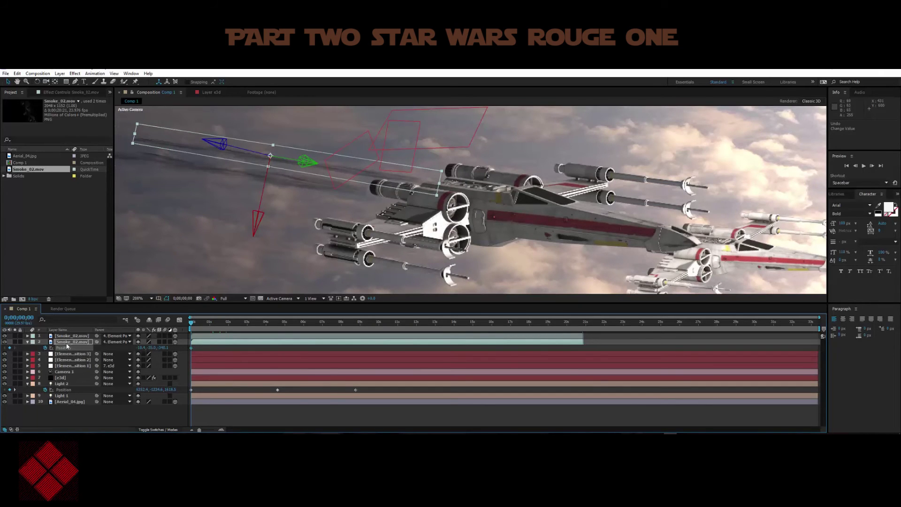
{"action": "left_click", "coordinate": [68, 342]}
{"action": "left_click_drag", "start_coordinate": [191, 322], "coordinate": [216, 323]}
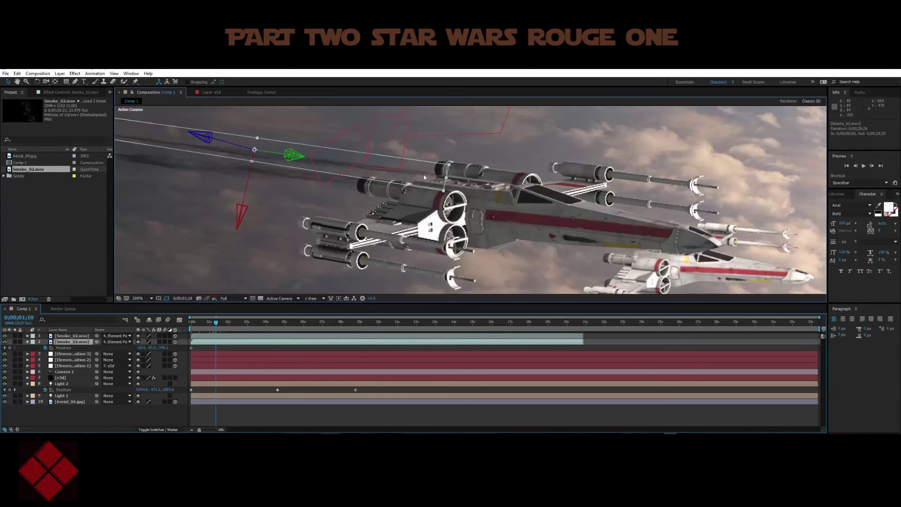
{"action": "left_click_drag", "start_coordinate": [423, 174], "coordinate": [422, 165]}
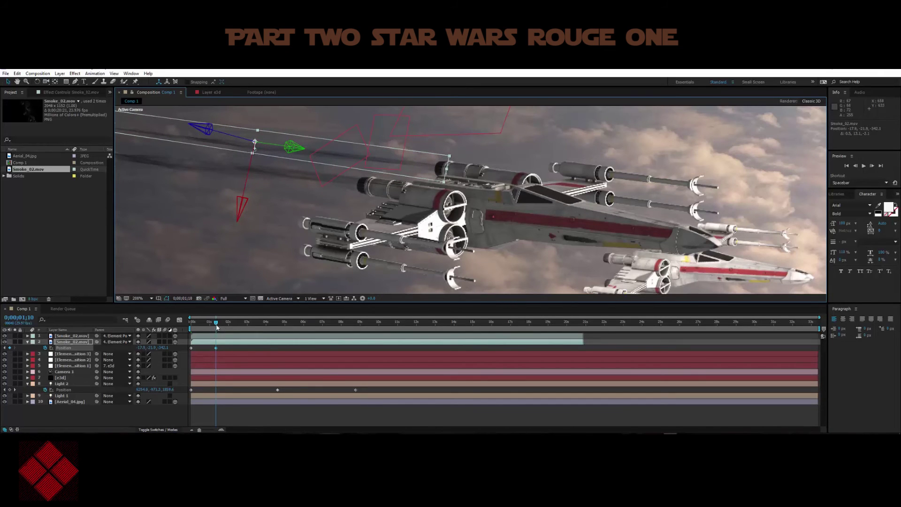
Keyframe the original smoke trail back onto the far upper engine's exhaust at 0;00;03;01 and 0;00;05;19
{"action": "left_click_drag", "start_coordinate": [217, 327], "coordinate": [248, 327]}
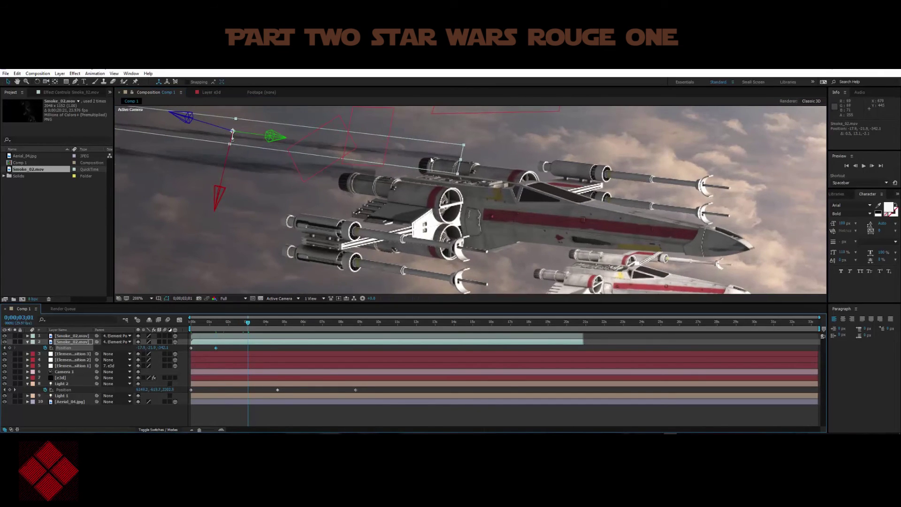
{"action": "left_click_drag", "start_coordinate": [431, 160], "coordinate": [387, 168]}
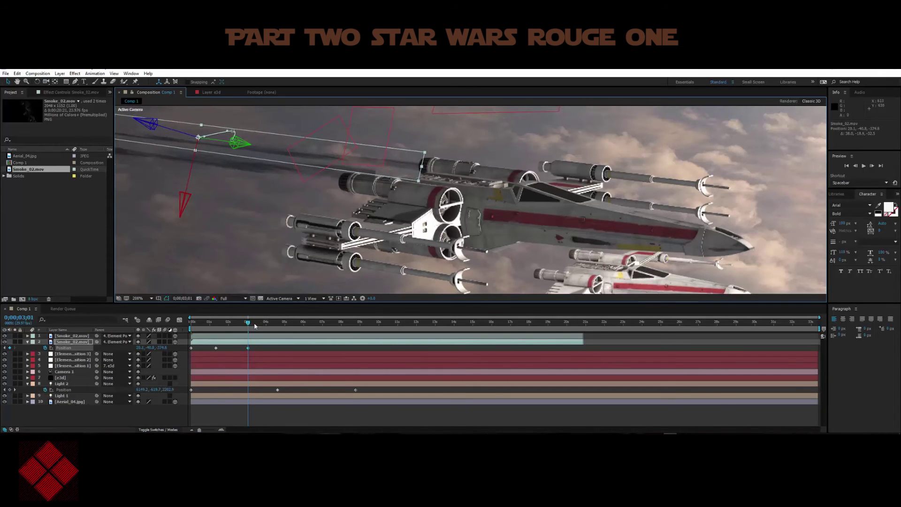
{"action": "left_click_drag", "start_coordinate": [255, 325], "coordinate": [297, 325]}
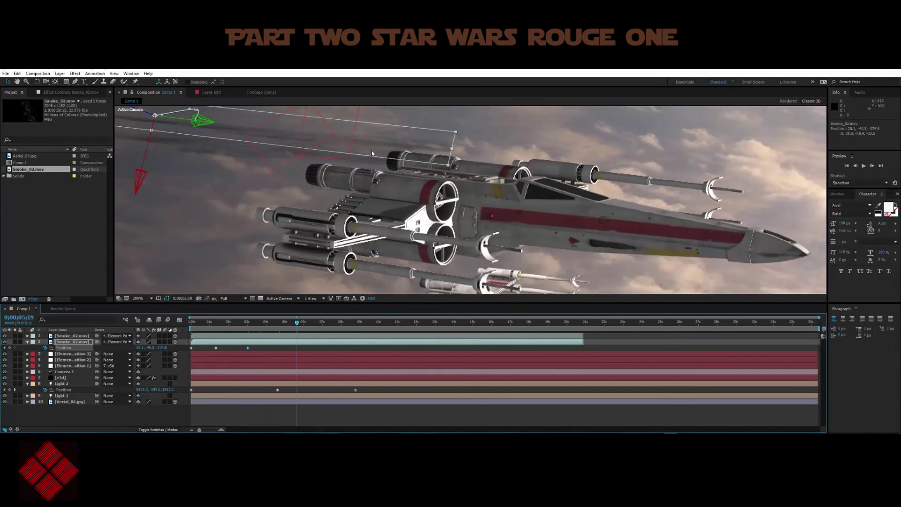
{"action": "left_click_drag", "start_coordinate": [372, 153], "coordinate": [351, 159]}
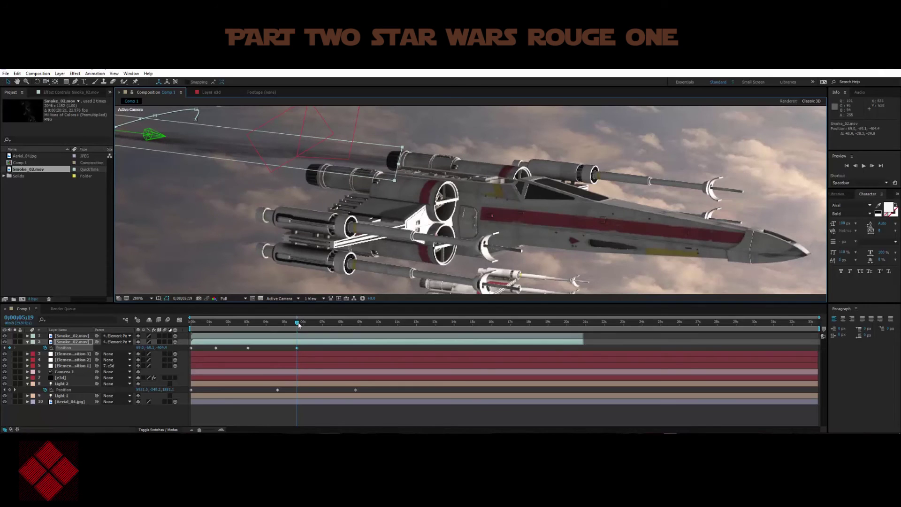
Keyframe the original smoke trail's position against the far upper engine at 0;00;07;09 and 0;00;09;14
{"action": "left_click_drag", "start_coordinate": [298, 323], "coordinate": [327, 325]}
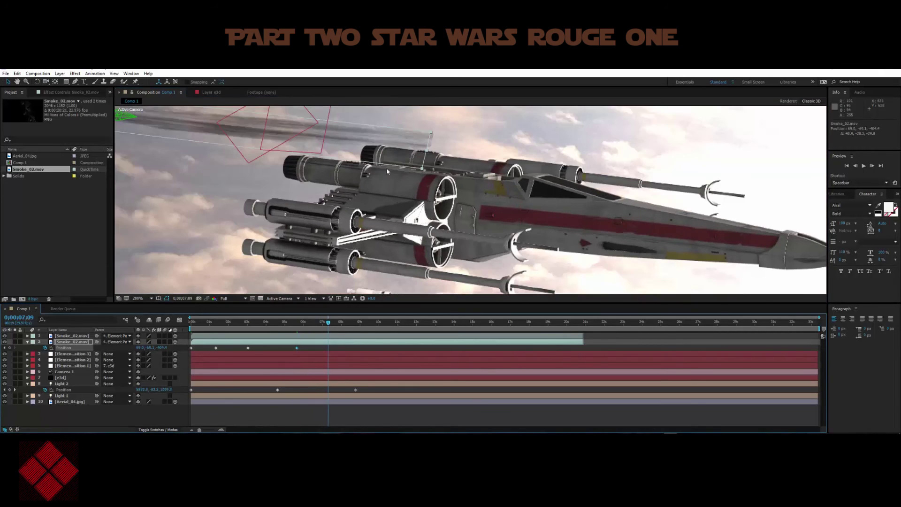
{"action": "left_click_drag", "start_coordinate": [401, 149], "coordinate": [346, 163]}
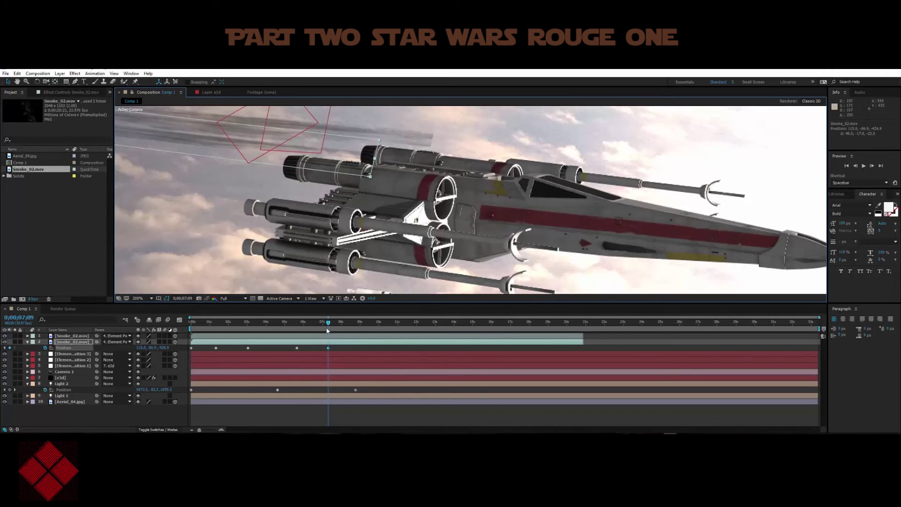
{"action": "left_click_drag", "start_coordinate": [329, 323], "coordinate": [369, 322]}
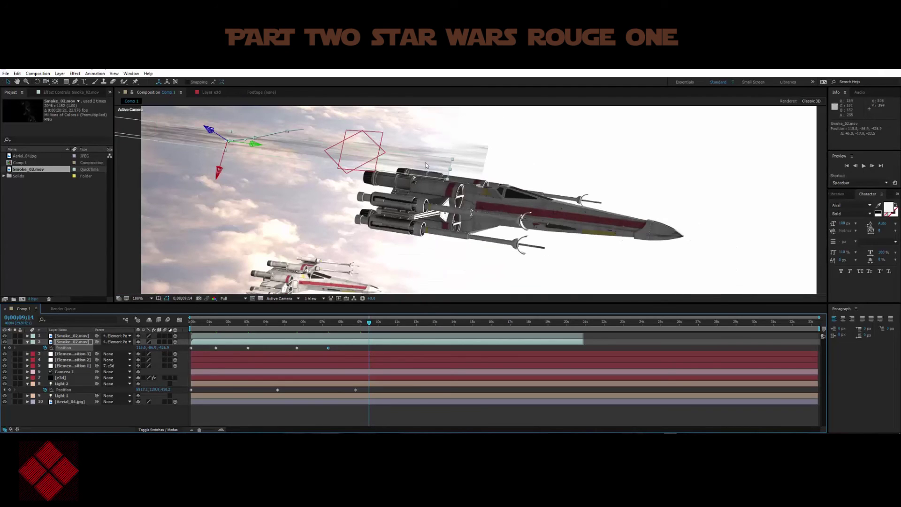
{"action": "left_click_drag", "start_coordinate": [425, 163], "coordinate": [379, 172]}
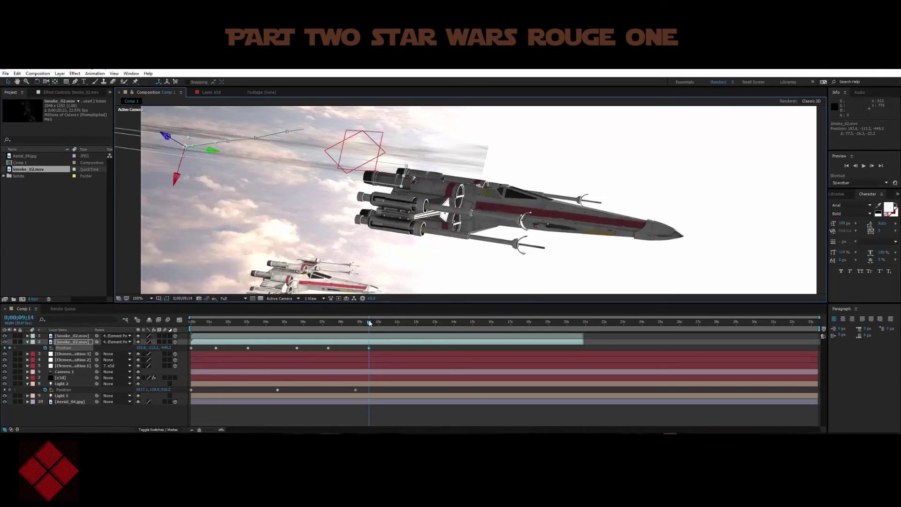
Realign the original smoke trail with the upper engine using Position keyframes at 0;00;11;22 and 0;00;13;18
{"action": "left_click_drag", "start_coordinate": [369, 323], "coordinate": [412, 324]}
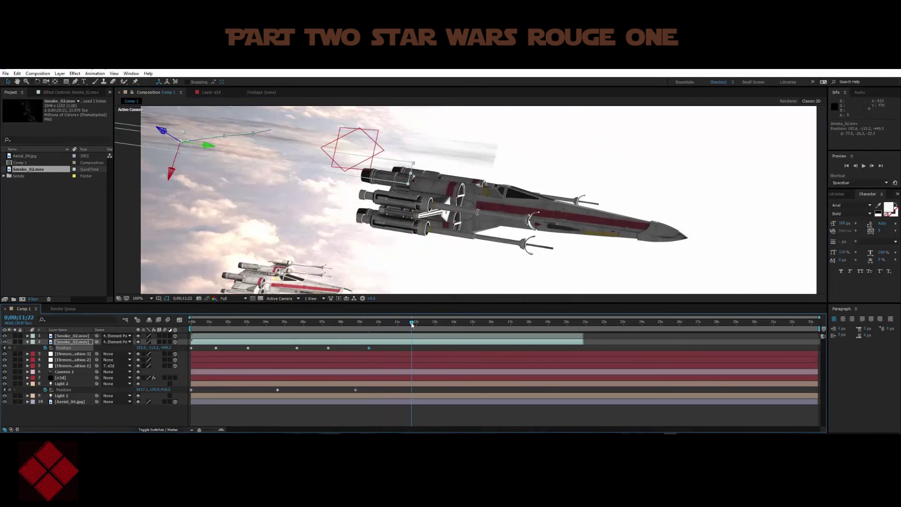
{"action": "left_click_drag", "start_coordinate": [403, 179], "coordinate": [386, 178]}
{"action": "left_click_drag", "start_coordinate": [412, 322], "coordinate": [426, 323]}
{"action": "left_click", "coordinate": [446, 323]}
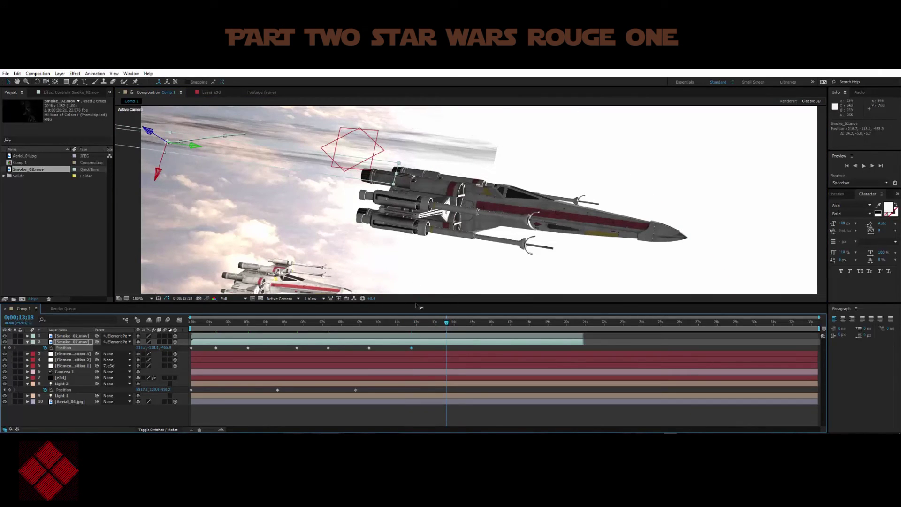
{"action": "left_click_drag", "start_coordinate": [387, 176], "coordinate": [386, 177]}
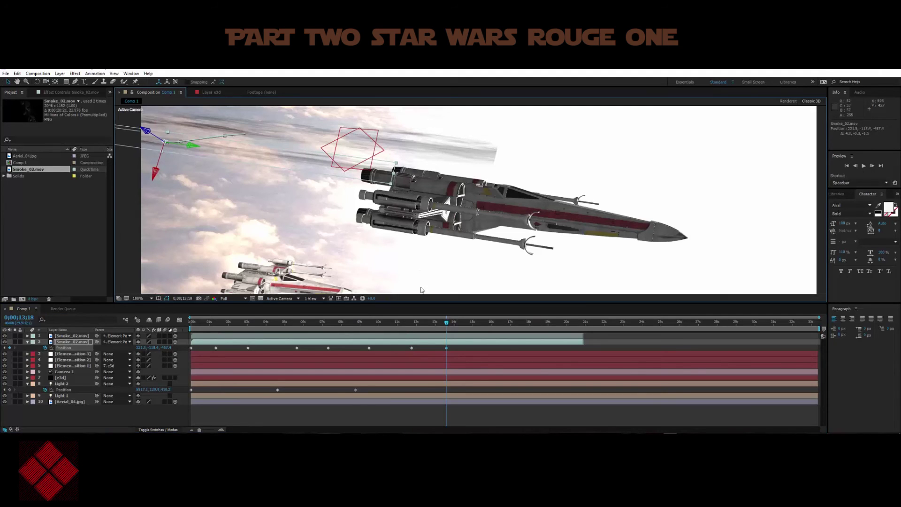
Nudge the original smoke trail on the upper engine to add Position keyframes at 0;00;15;25 and 0;00;16;29
{"action": "left_click_drag", "start_coordinate": [448, 324], "coordinate": [489, 319]}
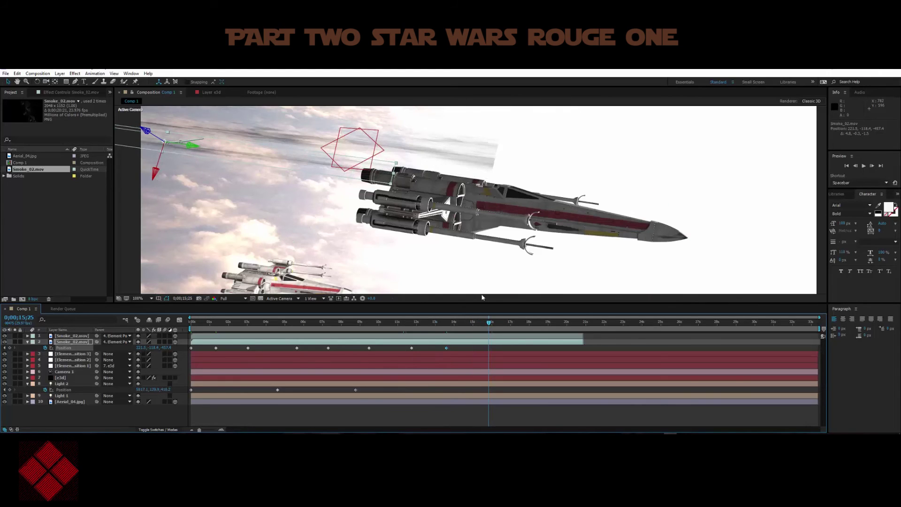
{"action": "left_click", "coordinate": [379, 177]}
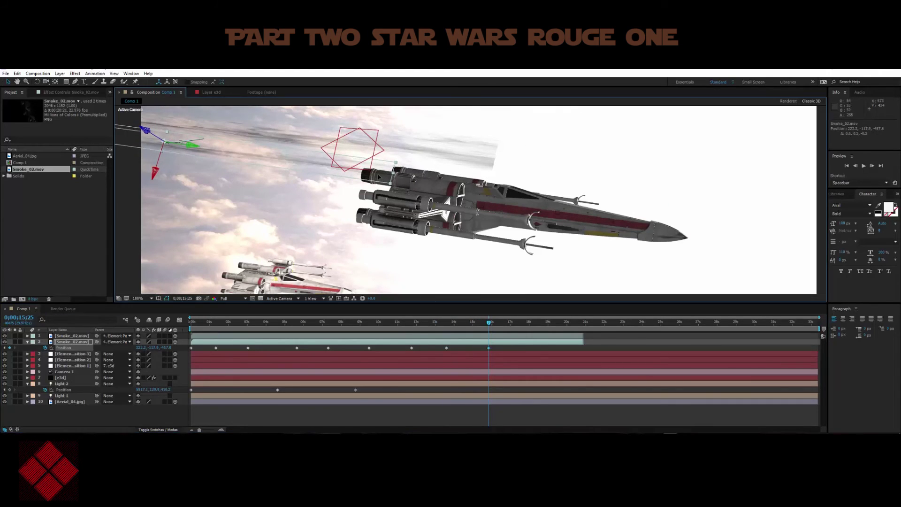
{"action": "left_click_drag", "start_coordinate": [379, 177], "coordinate": [378, 177]}
{"action": "left_click_drag", "start_coordinate": [489, 323], "coordinate": [511, 327]}
{"action": "left_click_drag", "start_coordinate": [381, 187], "coordinate": [384, 188]}
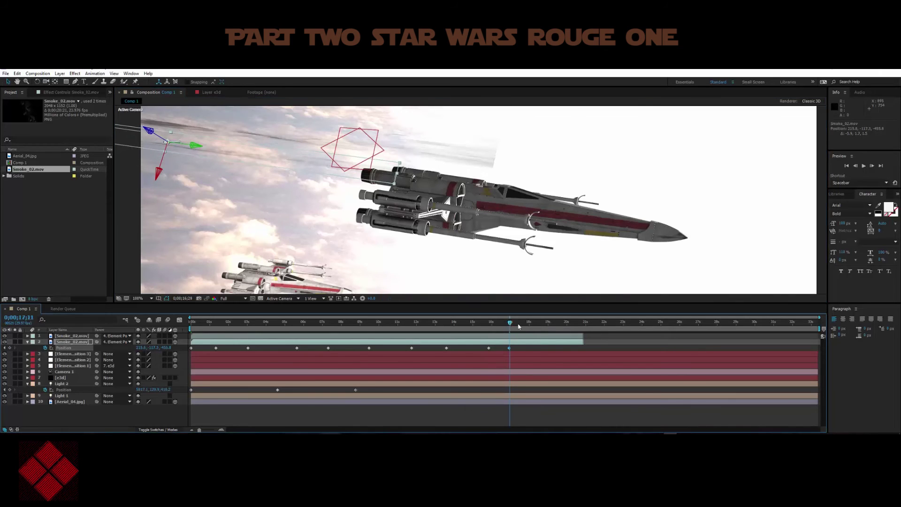
Finish the original smoke trail's engine alignment with small Position adjustments keyframed at 0;00;18;06, 0;00;19;15 and 0;00;20;24
{"action": "left_click_drag", "start_coordinate": [509, 324], "coordinate": [533, 324]}
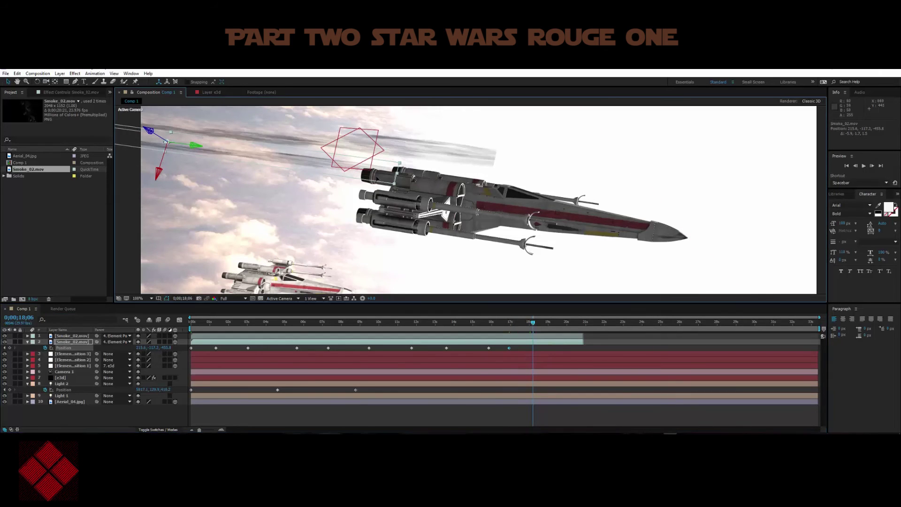
{"action": "left_click_drag", "start_coordinate": [369, 188], "coordinate": [370, 190]}
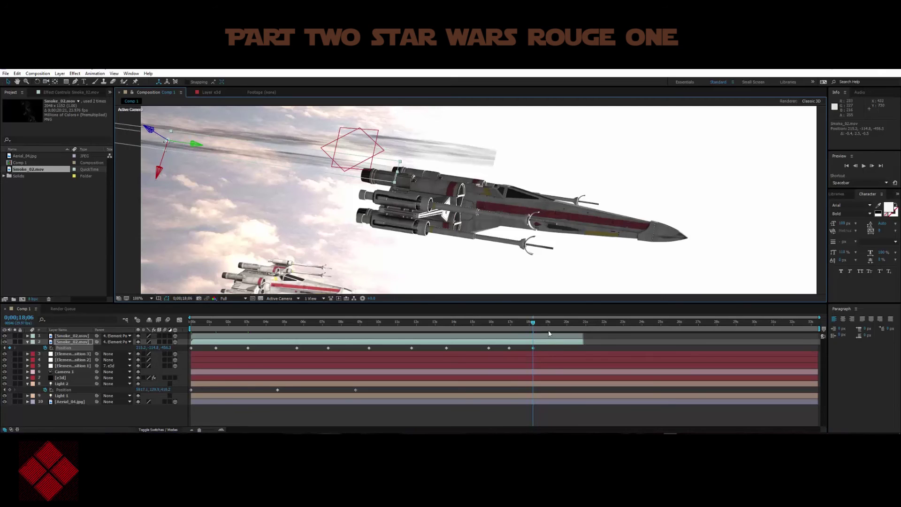
{"action": "left_click_drag", "start_coordinate": [533, 324], "coordinate": [556, 325]}
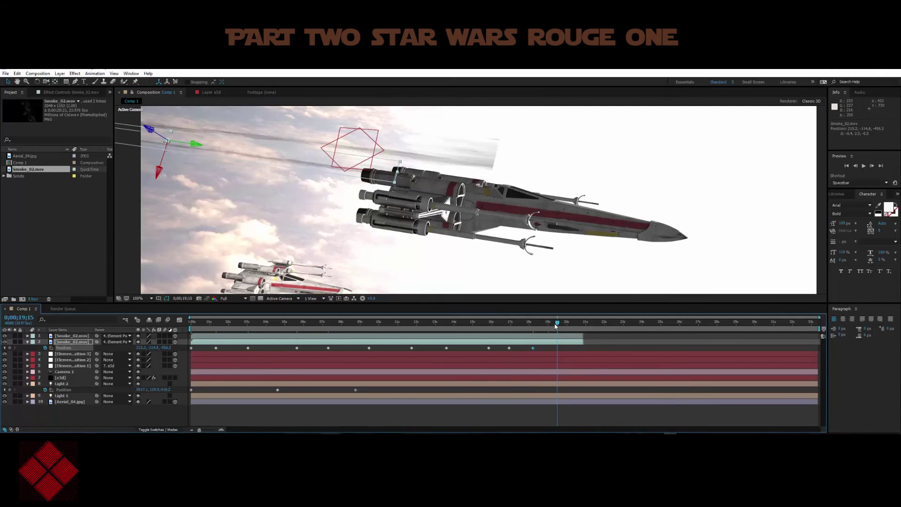
{"action": "left_click_drag", "start_coordinate": [390, 167], "coordinate": [391, 170]}
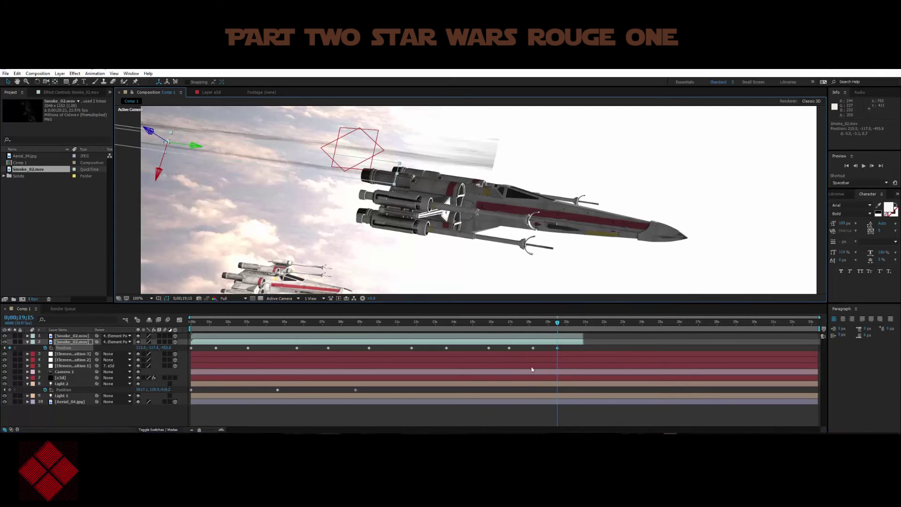
{"action": "left_click_drag", "start_coordinate": [557, 322], "coordinate": [576, 325]}
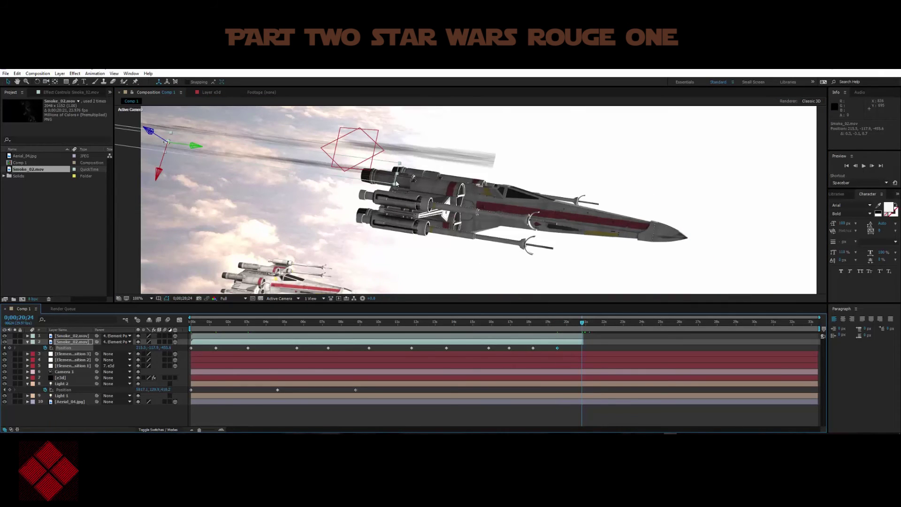
{"action": "left_click_drag", "start_coordinate": [396, 183], "coordinate": [389, 175]}
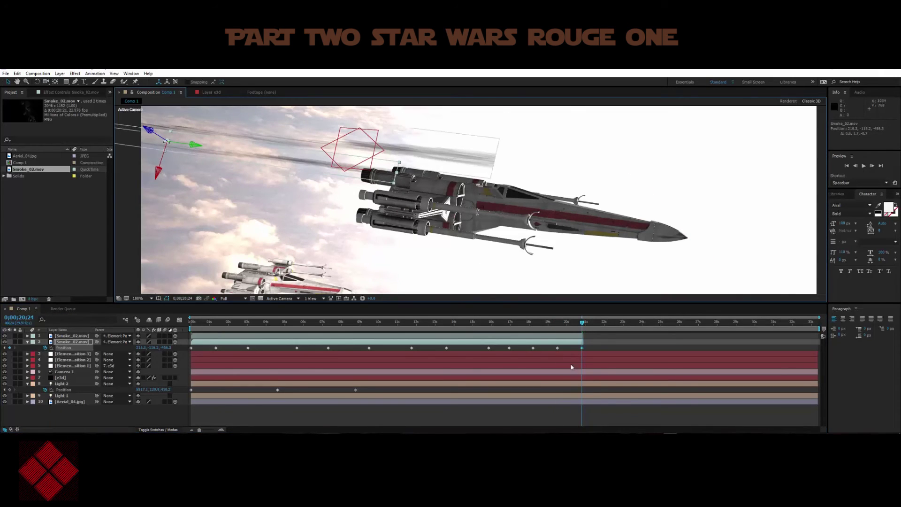
End the work area where the smoke layers end and trim the comp to the work area
{"action": "left_click_drag", "start_coordinate": [819, 318], "coordinate": [582, 318]}
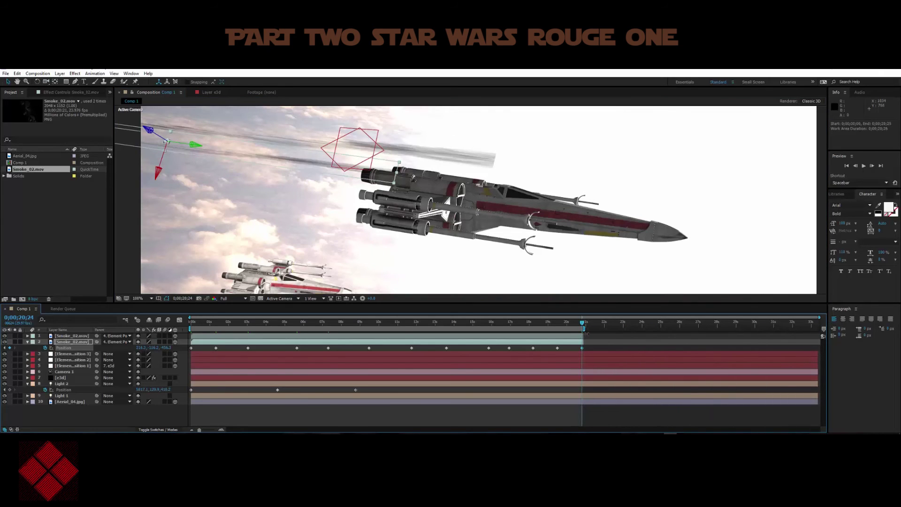
{"action": "right_click", "coordinate": [572, 328]}
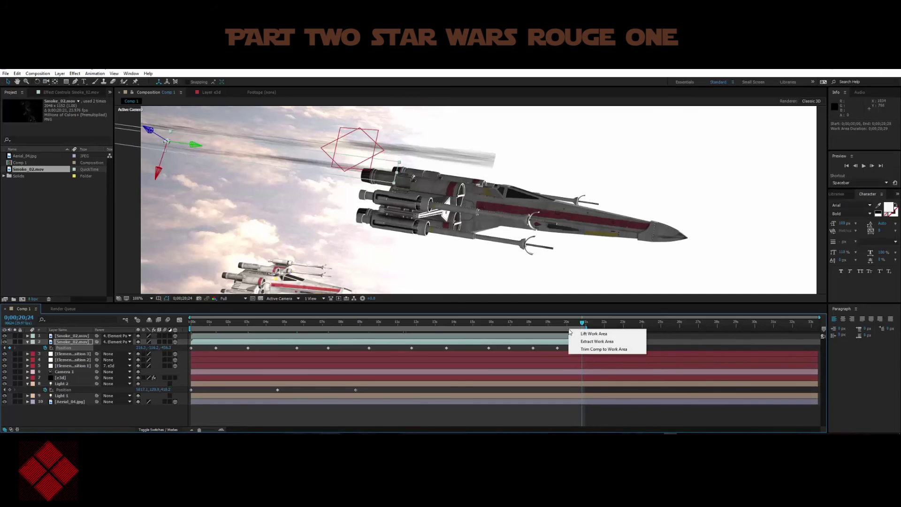
{"action": "left_click", "coordinate": [610, 348]}
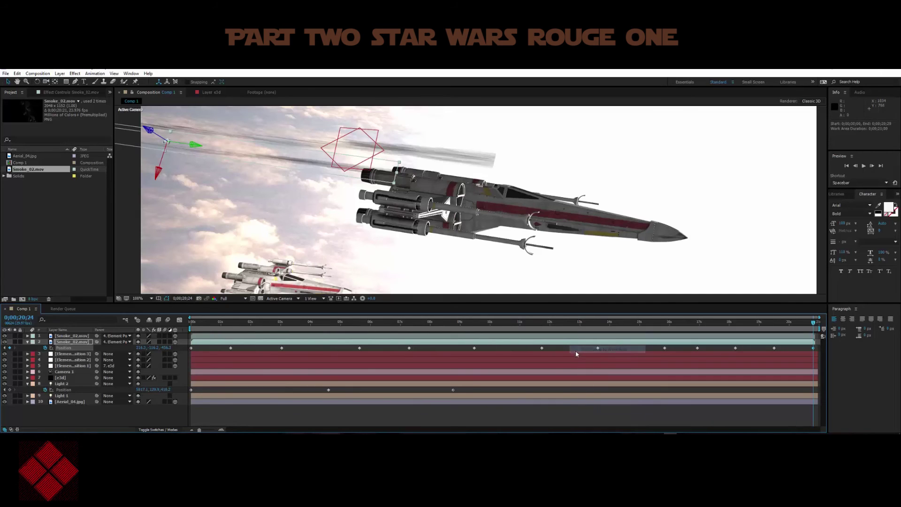
At 0;00;00;04, move the duplicate smoke trail forward to meet the X-Wing's near upper engine
{"action": "left_click", "coordinate": [195, 322]}
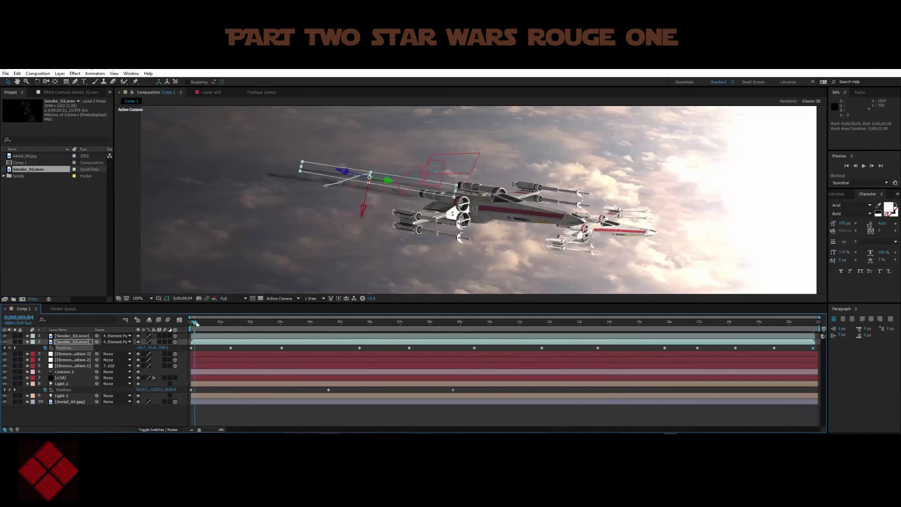
{"action": "left_click", "coordinate": [86, 336]}
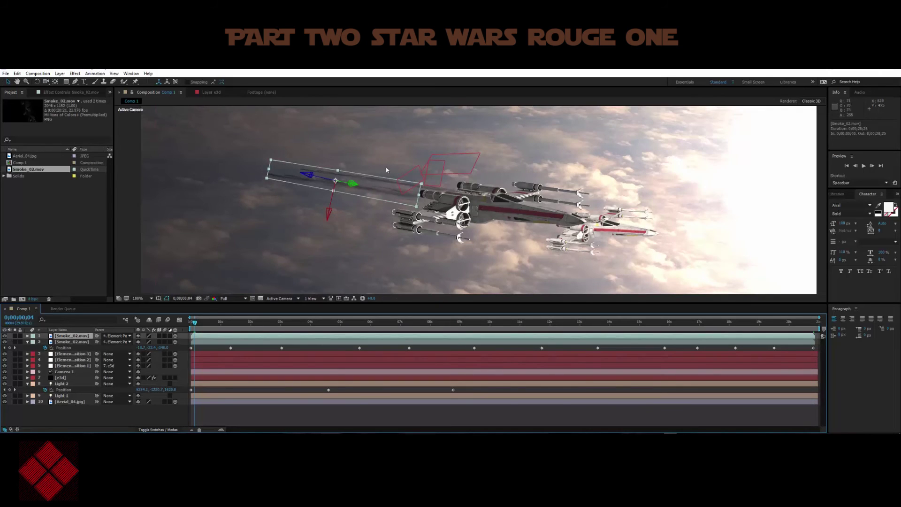
{"action": "left_click_drag", "start_coordinate": [375, 196], "coordinate": [383, 193]}
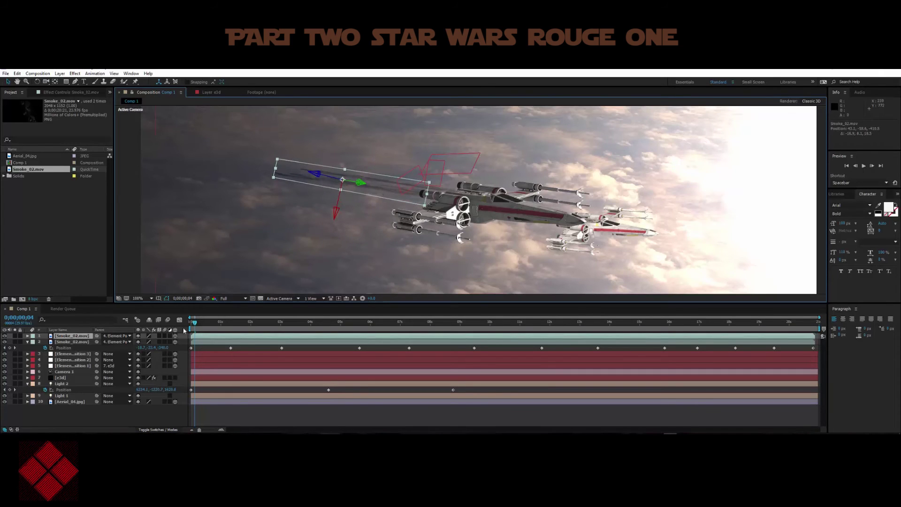
Start Position keyframes on the duplicate smoke layer at 0;00;00;00 and shift its trail back onto the near upper engine at 0;00;00;26
{"action": "left_click_drag", "start_coordinate": [196, 323], "coordinate": [191, 325]}
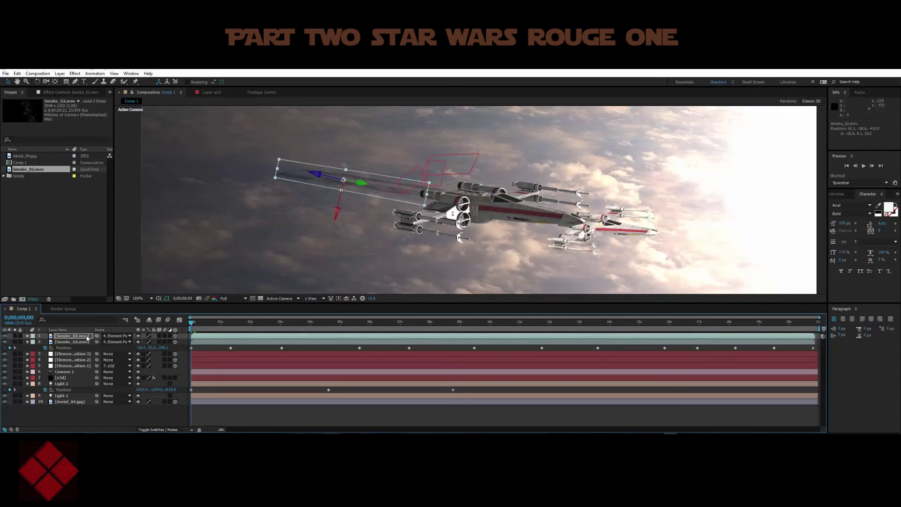
{"action": "left_click", "coordinate": [87, 335]}
{"action": "key", "text": "p"}
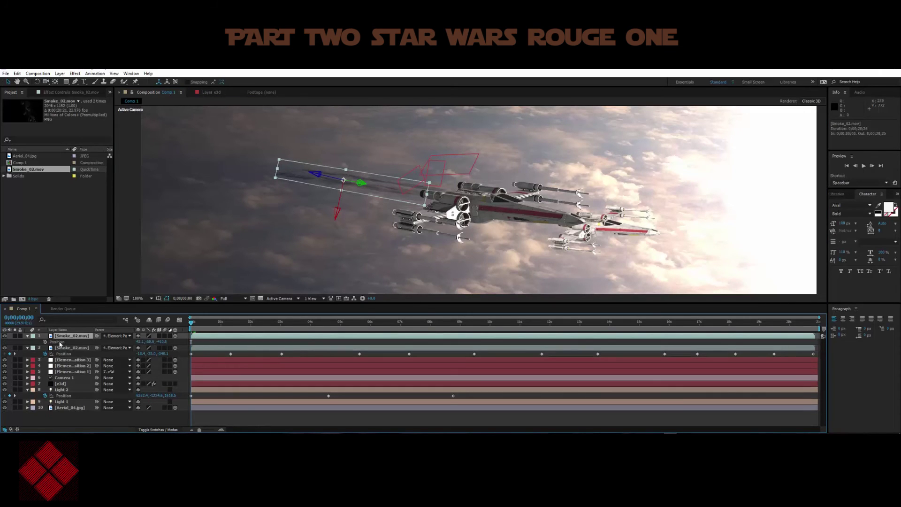
{"action": "left_click", "coordinate": [45, 342]}
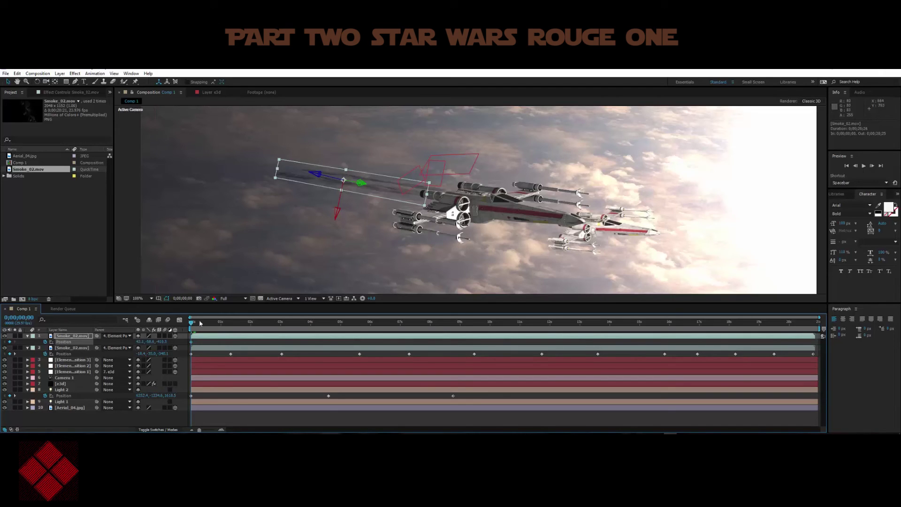
{"action": "left_click_drag", "start_coordinate": [199, 323], "coordinate": [217, 323]}
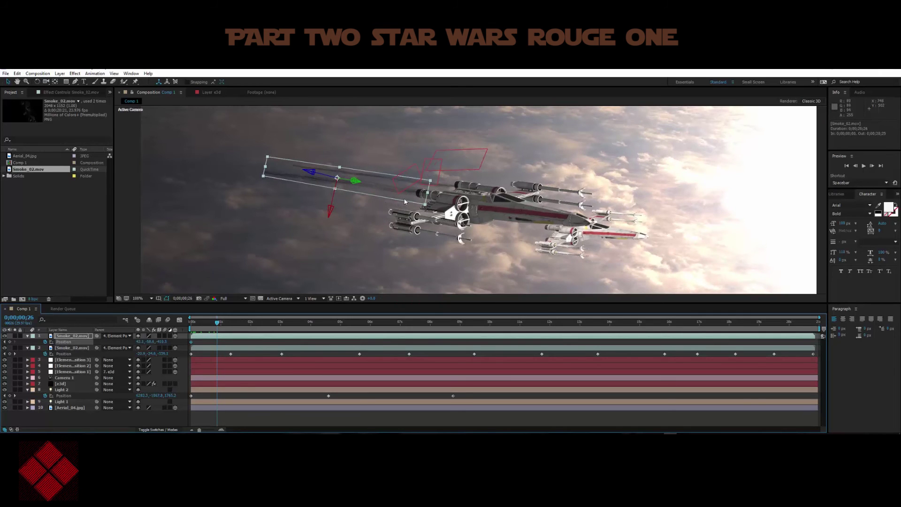
{"action": "left_click_drag", "start_coordinate": [405, 202], "coordinate": [402, 202]}
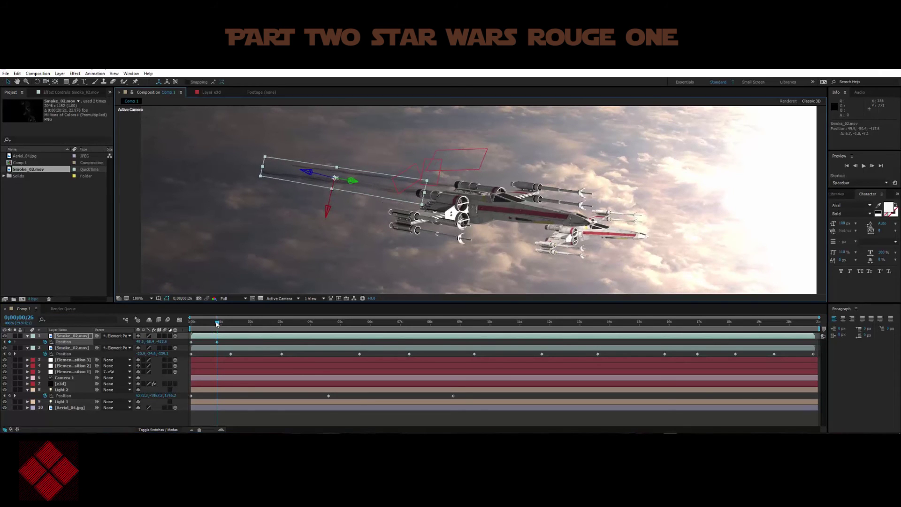
Keyframe the duplicate smoke trail back onto the near upper engine at 0;00;02;07, 0;00;03;28 and 0;00;04;24
{"action": "left_click_drag", "start_coordinate": [217, 324], "coordinate": [257, 323]}
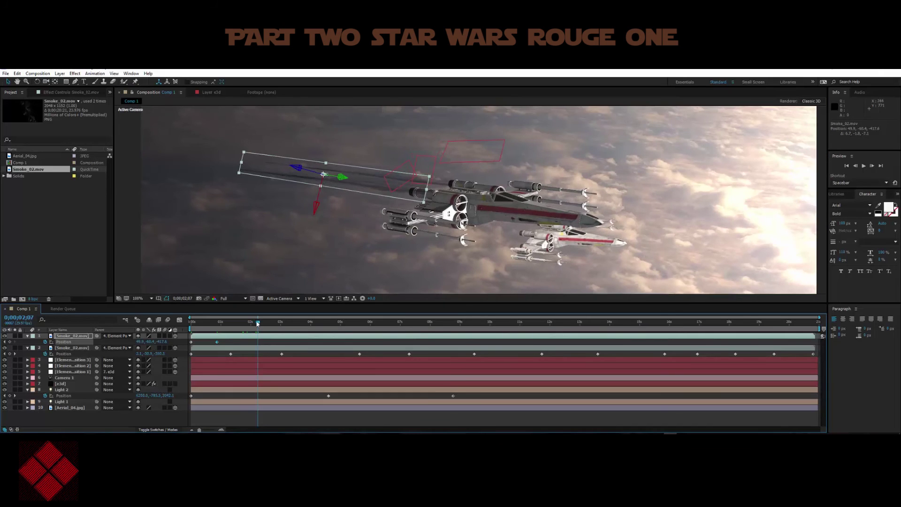
{"action": "left_click_drag", "start_coordinate": [406, 195], "coordinate": [401, 199]}
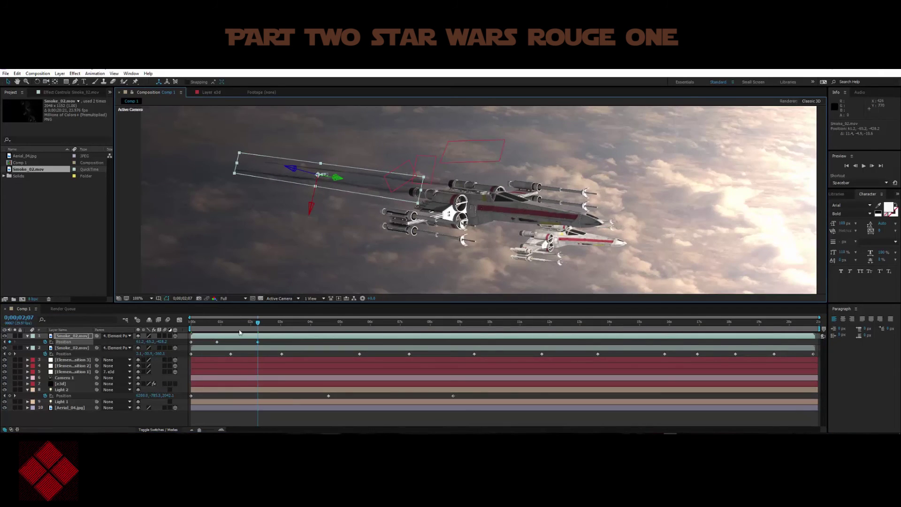
{"action": "left_click_drag", "start_coordinate": [259, 323], "coordinate": [308, 323]}
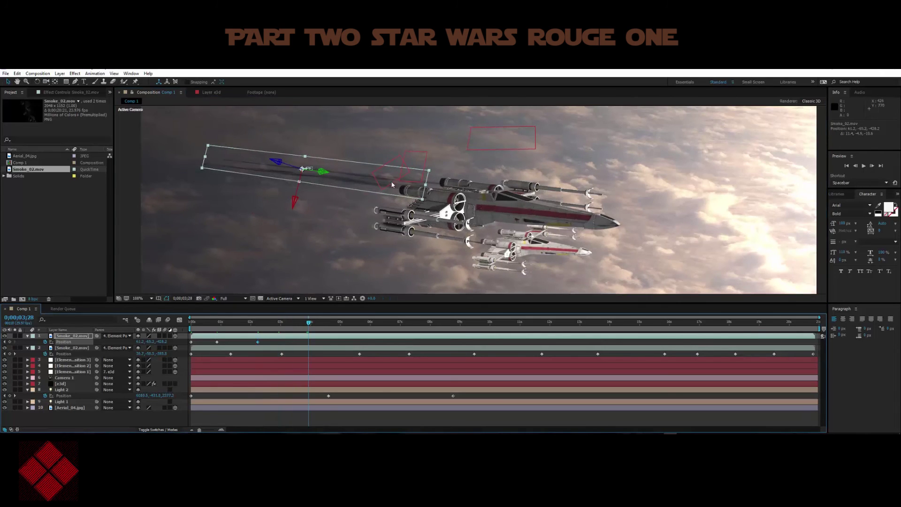
{"action": "left_click_drag", "start_coordinate": [303, 168], "coordinate": [288, 169]}
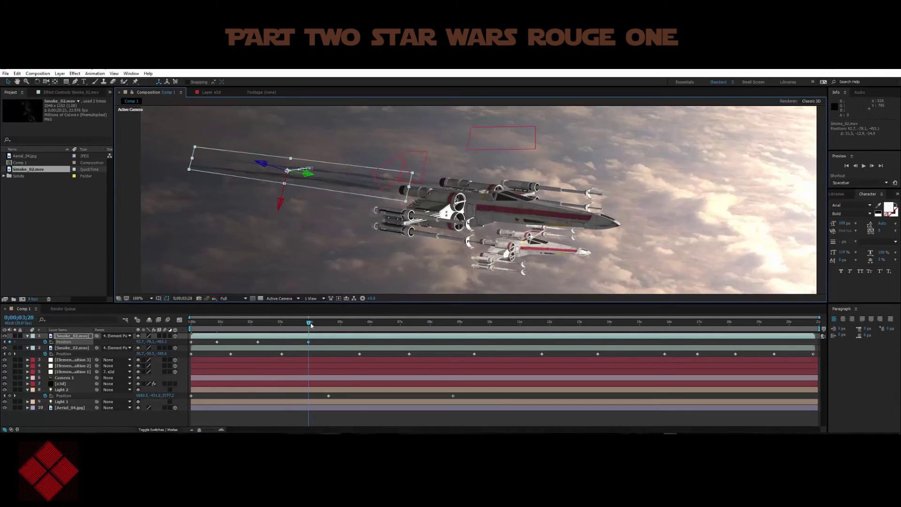
{"action": "left_click_drag", "start_coordinate": [310, 323], "coordinate": [334, 322]}
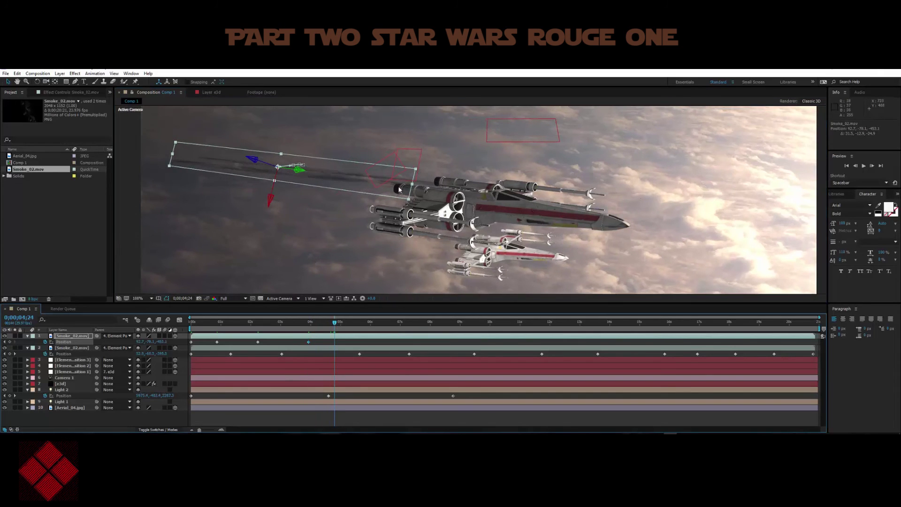
{"action": "left_click_drag", "start_coordinate": [399, 189], "coordinate": [393, 192]}
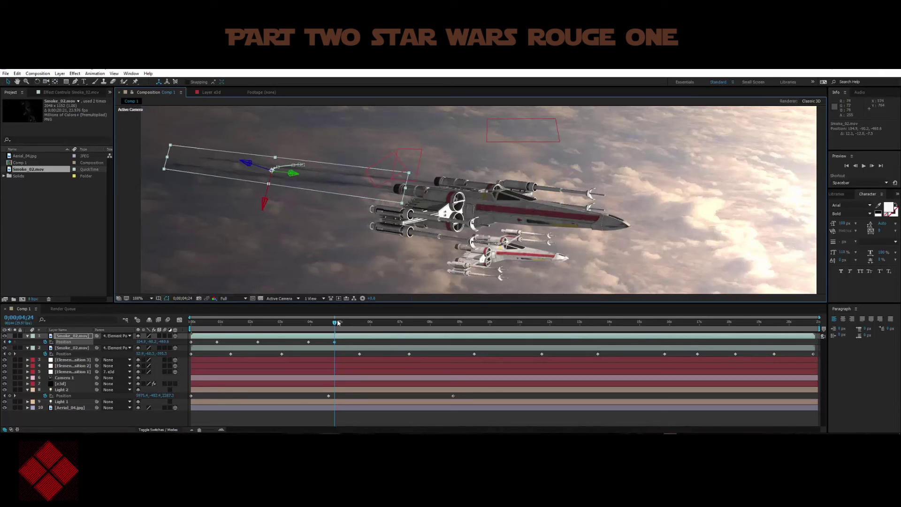
Keep the duplicate smoke trail on its engine with Position adjustments keyframed at 0;00;06;02, 0;00;07;23 and 0;00;08;22
{"action": "left_click_drag", "start_coordinate": [337, 323], "coordinate": [373, 324]}
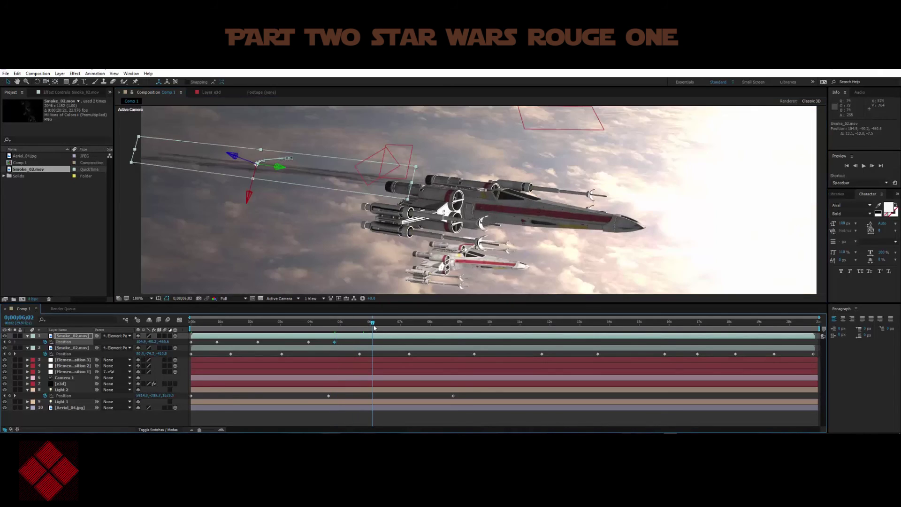
{"action": "left_click_drag", "start_coordinate": [402, 183], "coordinate": [398, 187]}
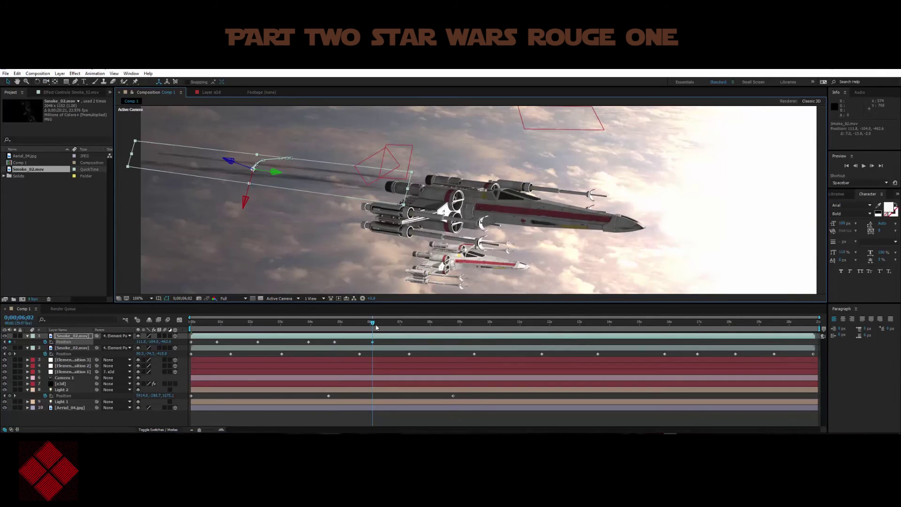
{"action": "left_click_drag", "start_coordinate": [372, 322], "coordinate": [422, 322]}
{"action": "left_click_drag", "start_coordinate": [399, 184], "coordinate": [391, 195]}
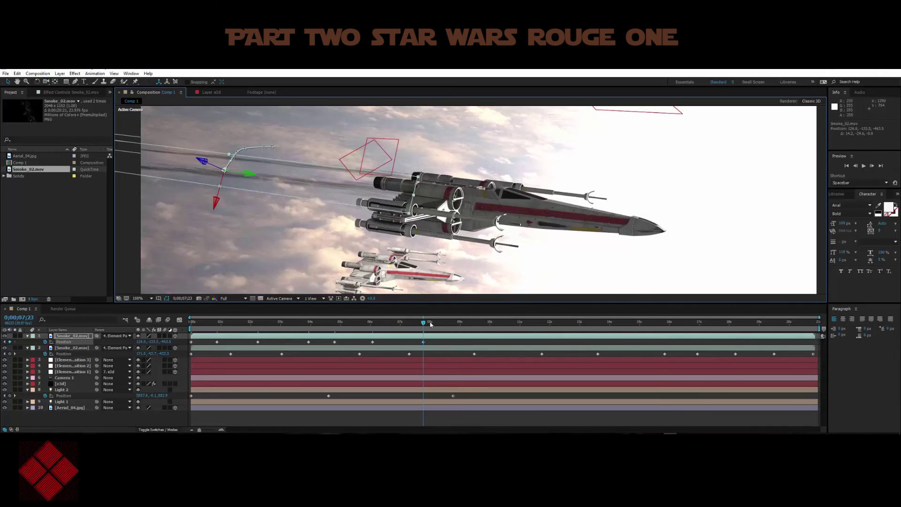
{"action": "key", "text": "k"}
{"action": "left_click_drag", "start_coordinate": [395, 198], "coordinate": [381, 217]}
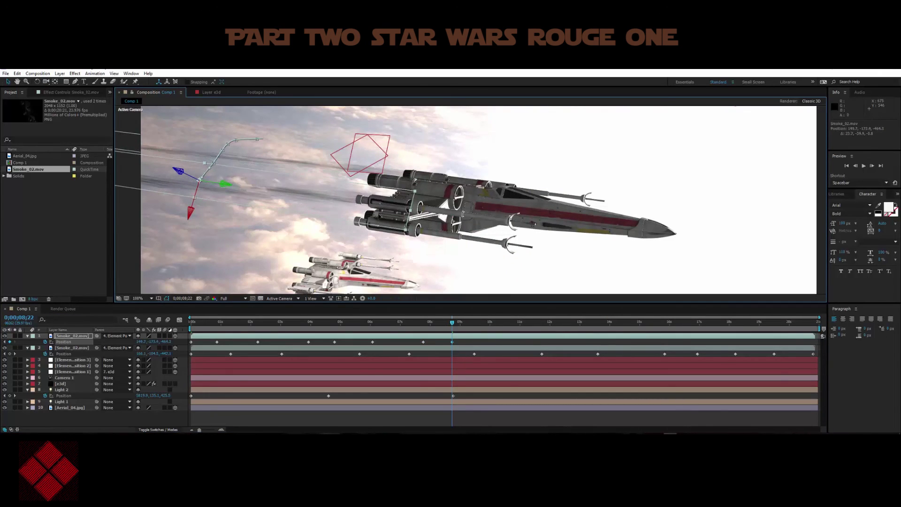
Shift the duplicate smoke trail to follow the engine with Position keyframes at 0;00;10;00, 0;00;11;12 and 0;00;12;24
{"action": "left_click_drag", "start_coordinate": [454, 325], "coordinate": [489, 324]}
{"action": "left_click_drag", "start_coordinate": [397, 219], "coordinate": [399, 219]}
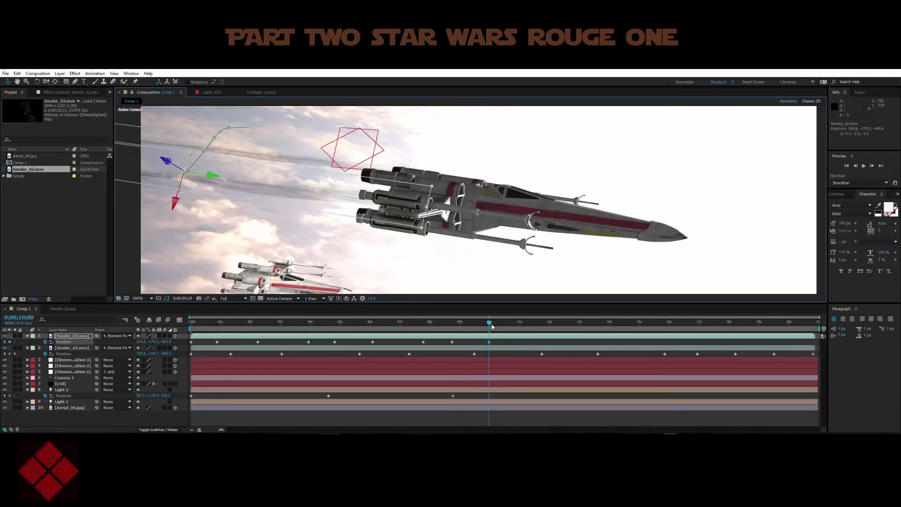
{"action": "left_click_drag", "start_coordinate": [492, 326], "coordinate": [532, 328]}
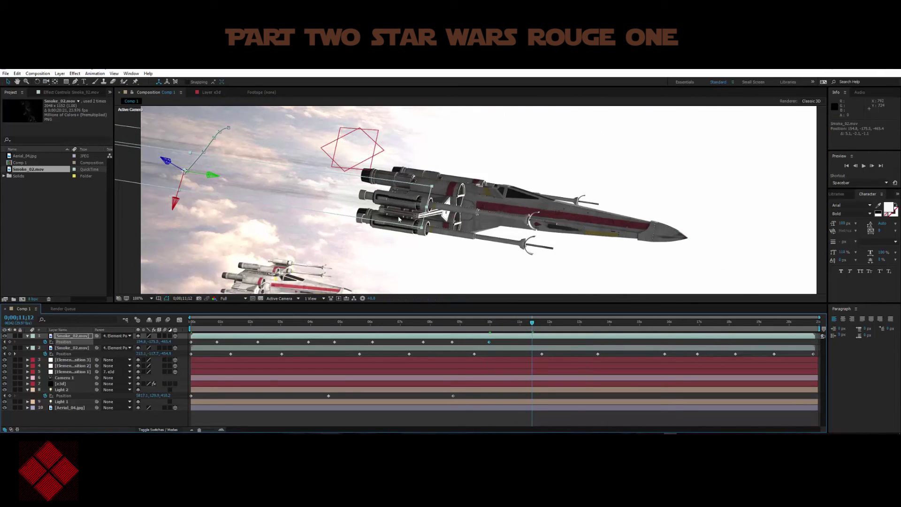
{"action": "left_click_drag", "start_coordinate": [187, 170], "coordinate": [178, 165]}
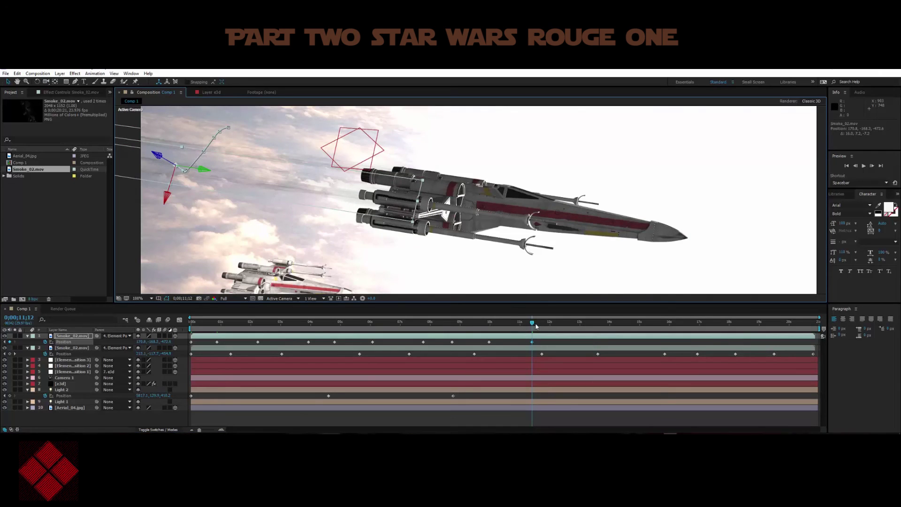
{"action": "left_click_drag", "start_coordinate": [543, 326], "coordinate": [573, 327]}
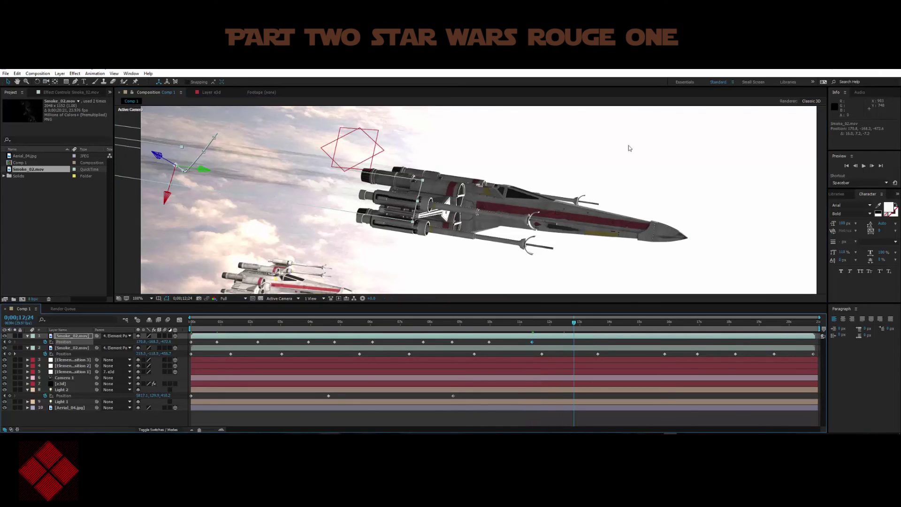
{"action": "left_click_drag", "start_coordinate": [388, 225], "coordinate": [444, 245]}
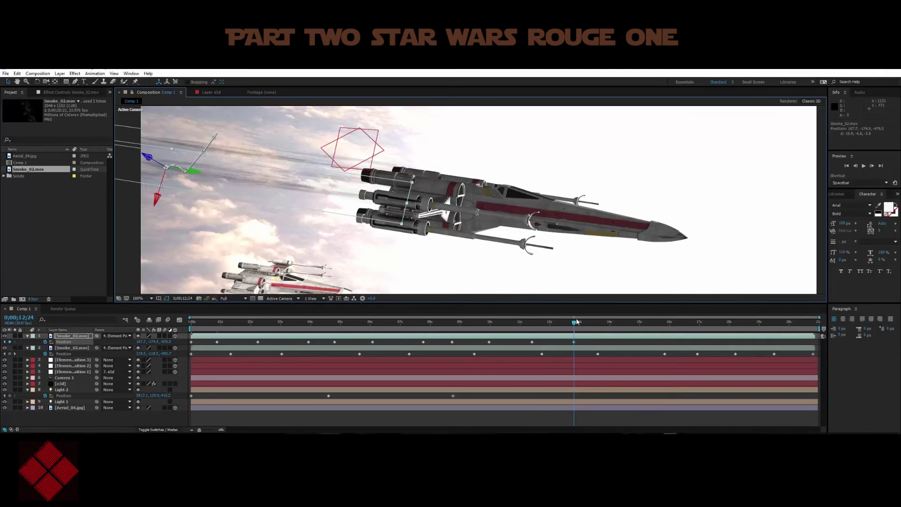
Move the duplicate smoke trail further back behind the engine with Position keyframes at 0;00;14;14, 0;00;15;17 and 0;00;16;29
{"action": "left_click_drag", "start_coordinate": [580, 325], "coordinate": [623, 322]}
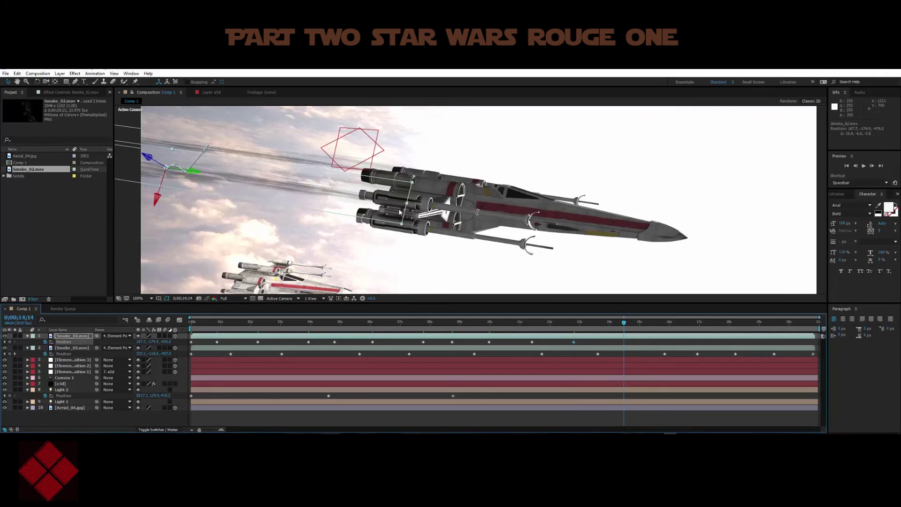
{"action": "left_click_drag", "start_coordinate": [399, 212], "coordinate": [390, 219]}
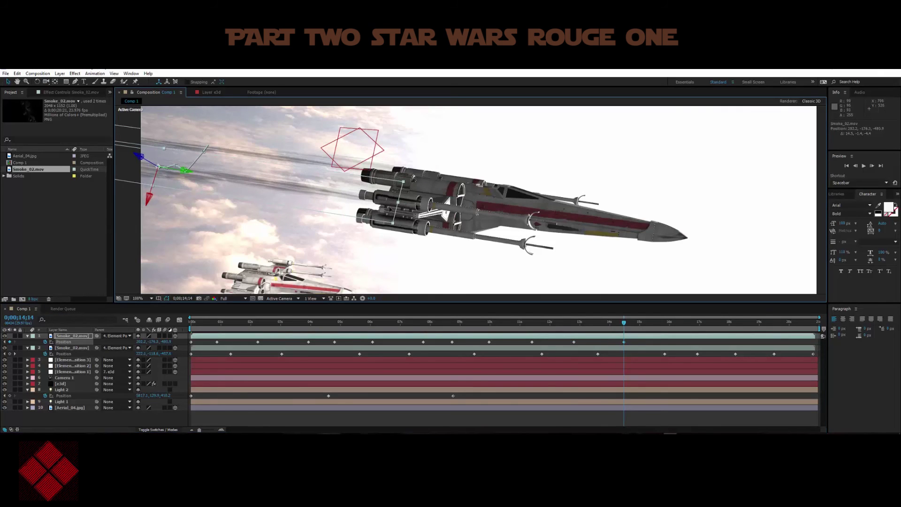
{"action": "left_click_drag", "start_coordinate": [624, 324], "coordinate": [657, 324]}
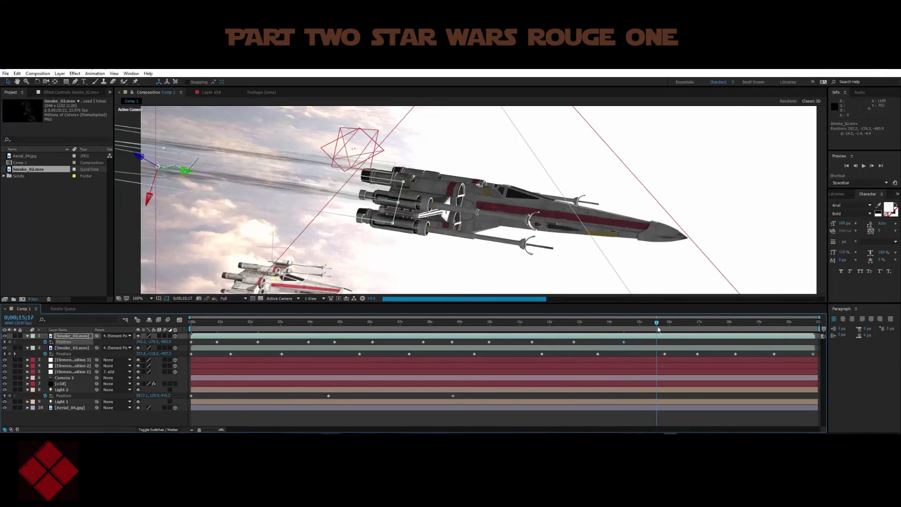
{"action": "left_click_drag", "start_coordinate": [375, 216], "coordinate": [381, 215]}
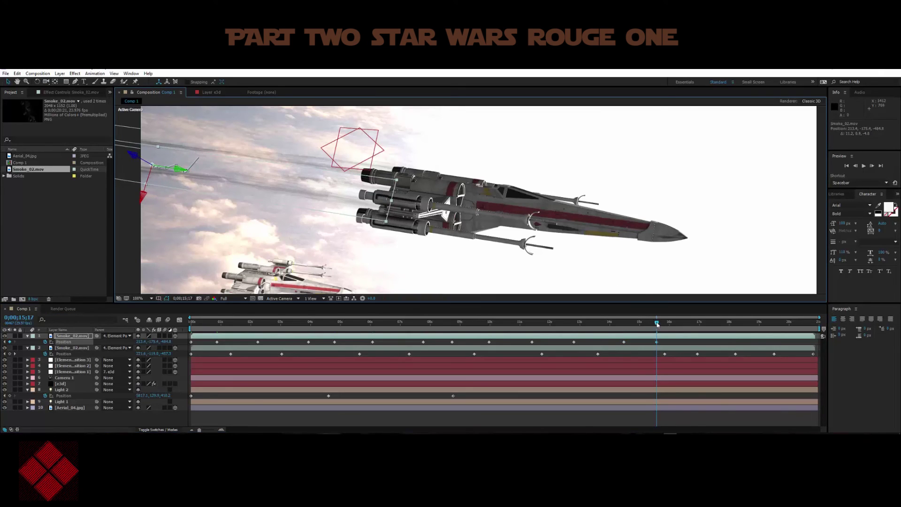
{"action": "left_click_drag", "start_coordinate": [656, 323], "coordinate": [698, 322]}
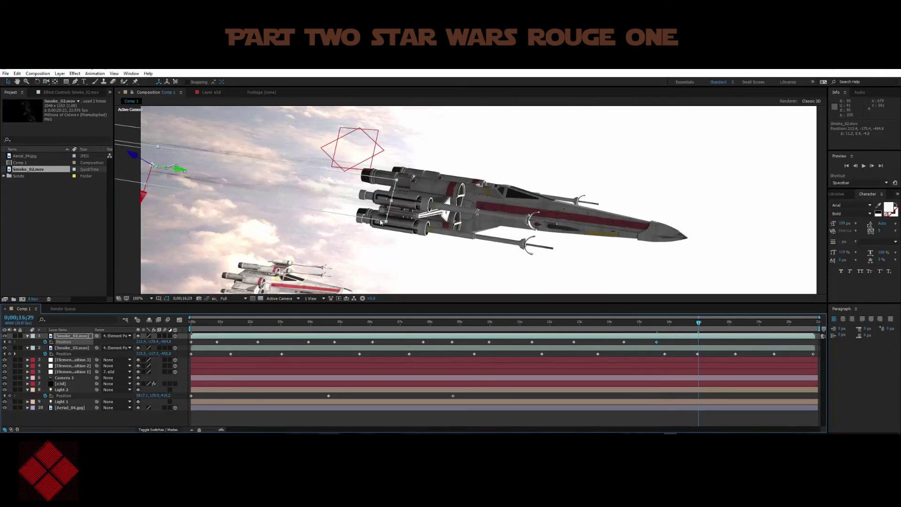
{"action": "left_click_drag", "start_coordinate": [357, 214], "coordinate": [343, 199]}
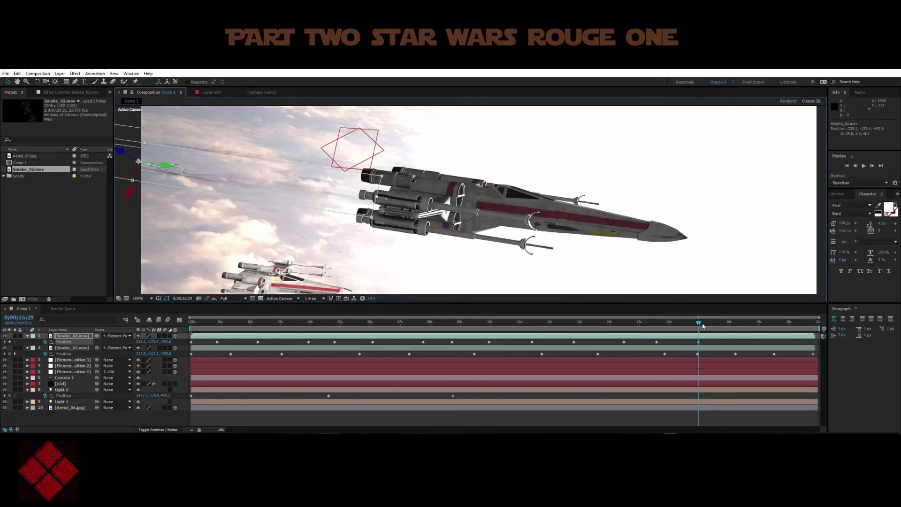
Keyframe a small Position shift of the duplicate smoke trail at 0;00;18;04 and scale the trail slightly narrower at 0;00;19;10
{"action": "left_click_drag", "start_coordinate": [702, 325], "coordinate": [733, 324]}
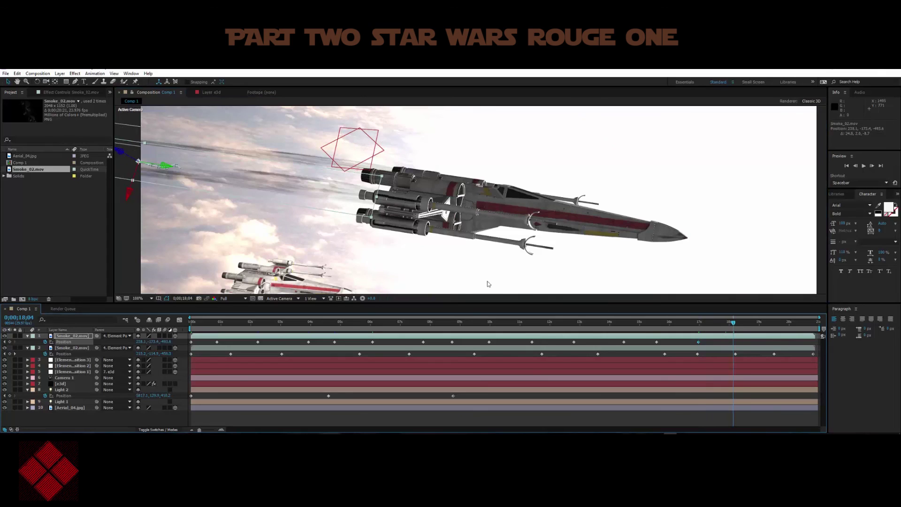
{"action": "left_click_drag", "start_coordinate": [366, 202], "coordinate": [363, 199]}
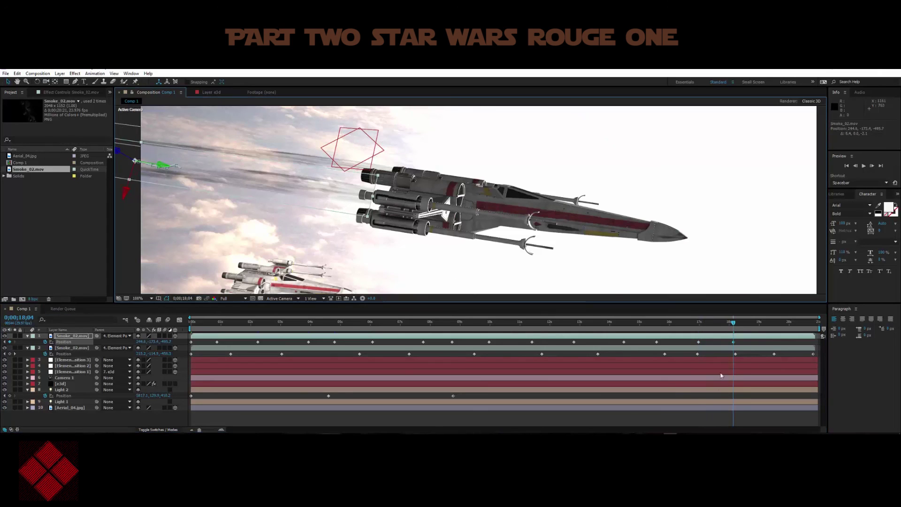
{"action": "left_click_drag", "start_coordinate": [742, 324], "coordinate": [769, 324]}
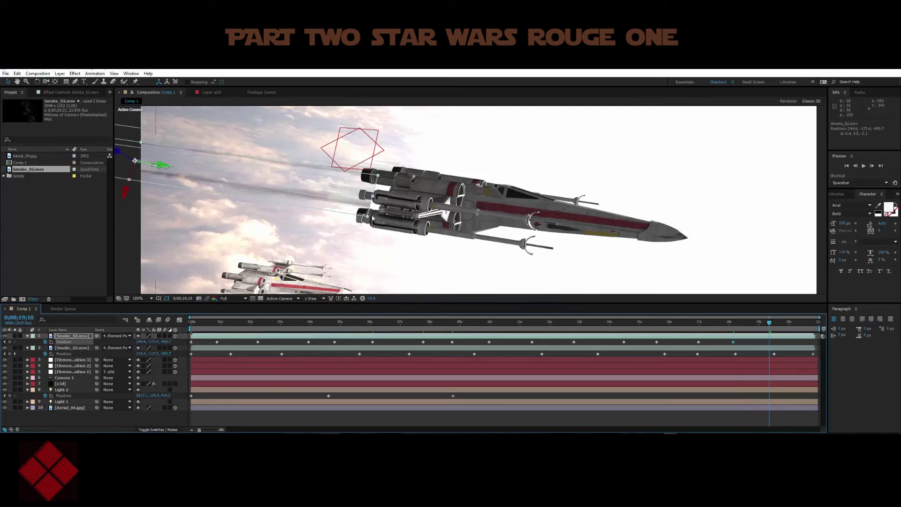
{"action": "left_click_drag", "start_coordinate": [369, 219], "coordinate": [370, 212]}
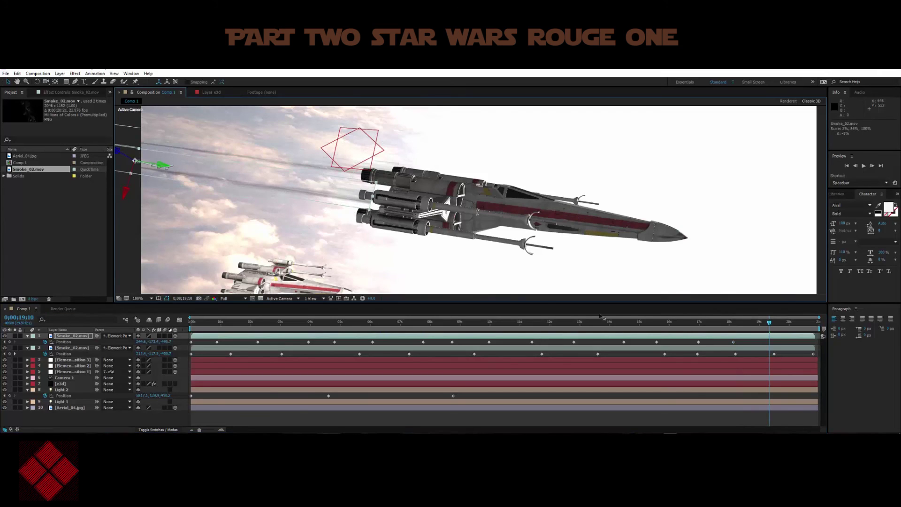
{"action": "left_click_drag", "start_coordinate": [770, 323], "coordinate": [776, 324]}
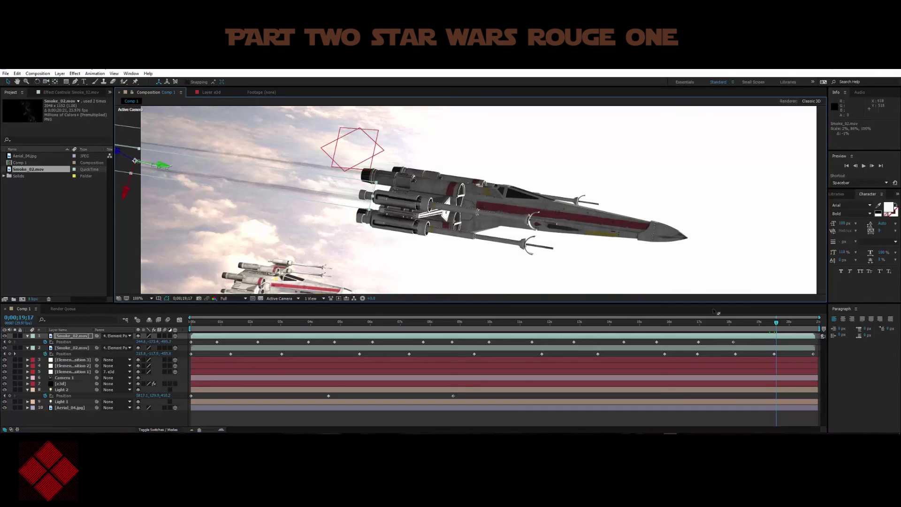
Return to 0;00;00;00, collapse both smoke layers' properties, and enable motion blur for both layers and the comp
{"action": "left_click_drag", "start_coordinate": [710, 317], "coordinate": [180, 319]}
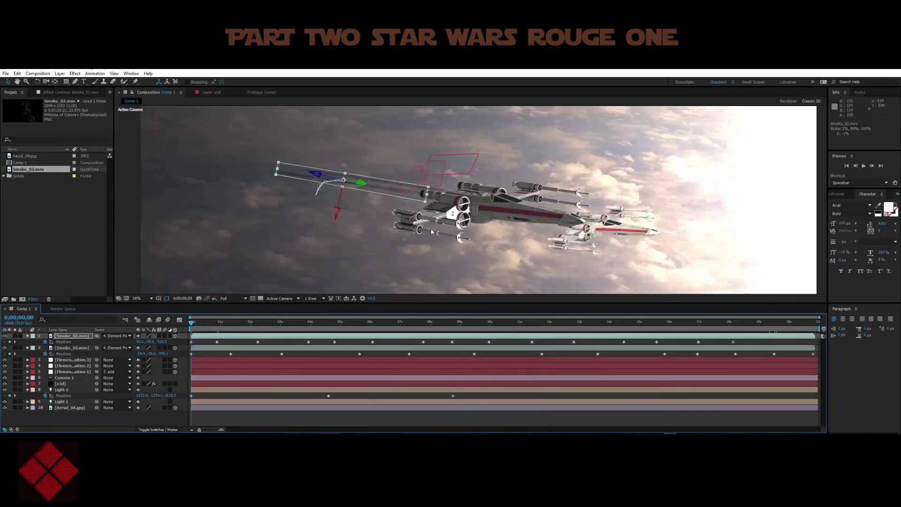
{"action": "scroll", "coordinate": [493, 242], "scroll_direction": "down", "scroll_amount": 2}
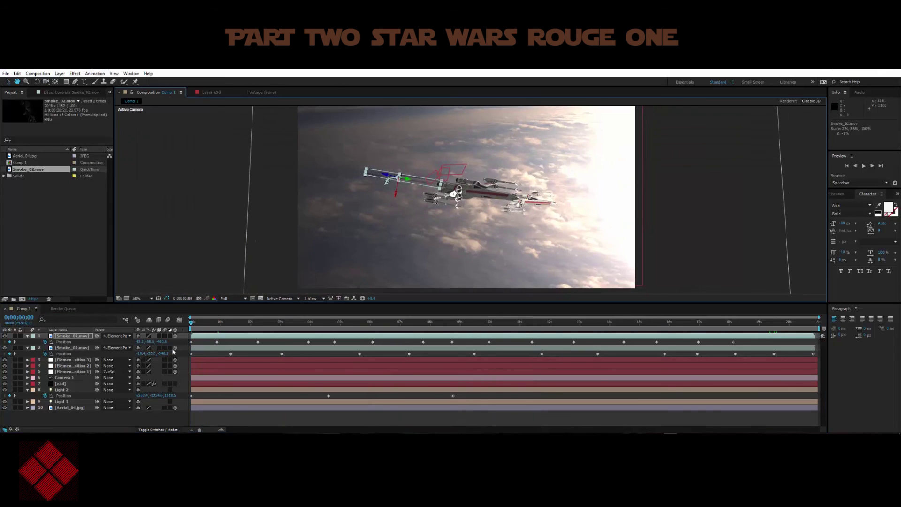
{"action": "left_click", "coordinate": [28, 336]}
{"action": "left_click", "coordinate": [27, 342]}
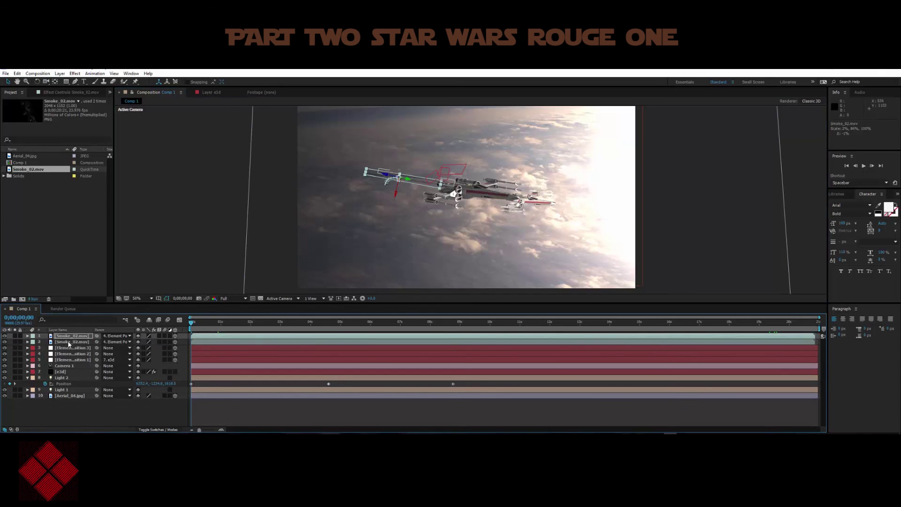
{"action": "left_click", "coordinate": [69, 342]}
{"action": "left_click_drag", "start_coordinate": [165, 336], "coordinate": [165, 341]}
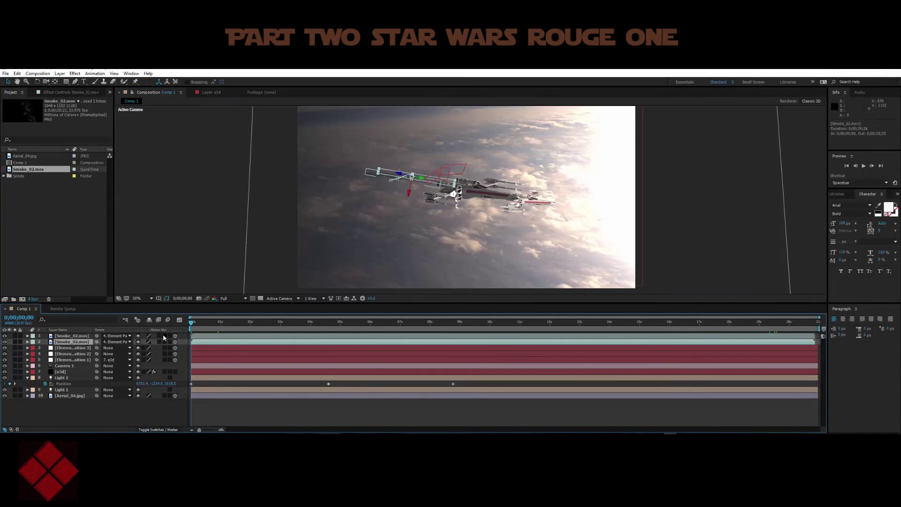
{"action": "left_click", "coordinate": [167, 319]}
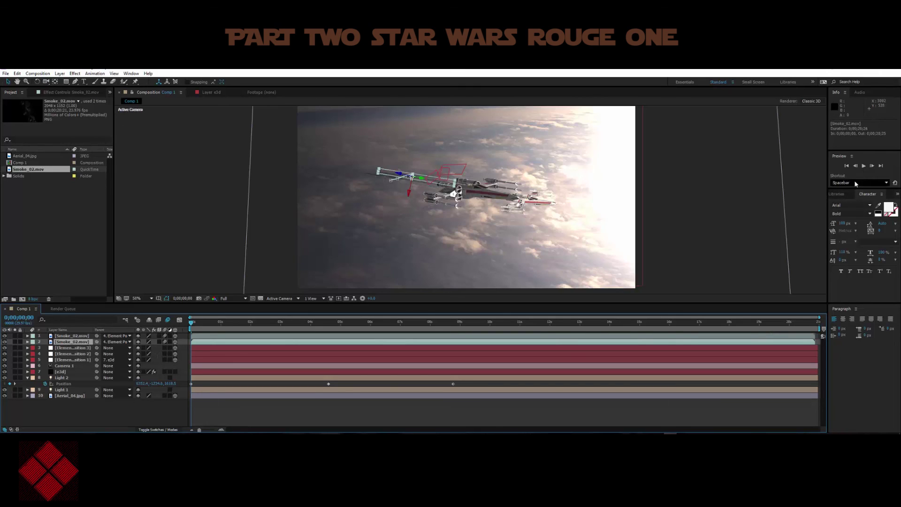
Preview the comp up to 0;00;01;12 and lengthen the original smoke trail there so it extends from the engine beyond the frame edge
{"action": "left_click", "coordinate": [863, 165]}
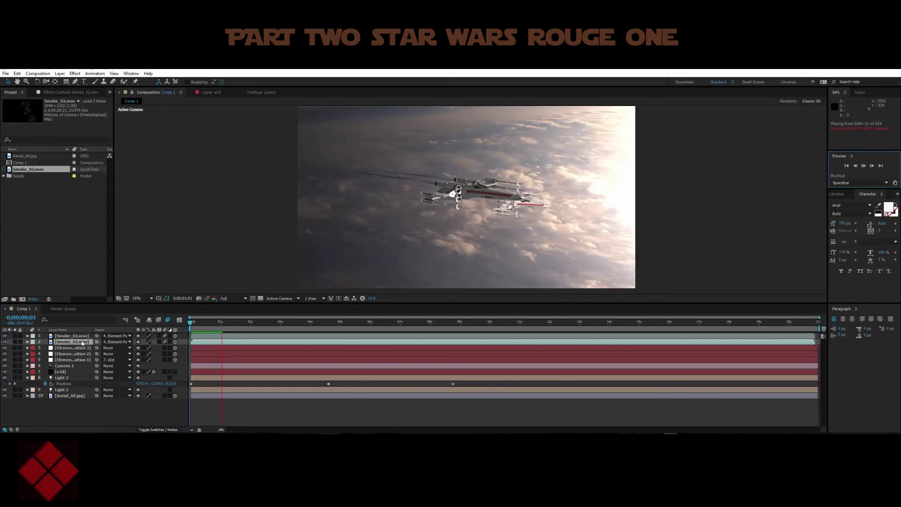
{"action": "left_click", "coordinate": [863, 166]}
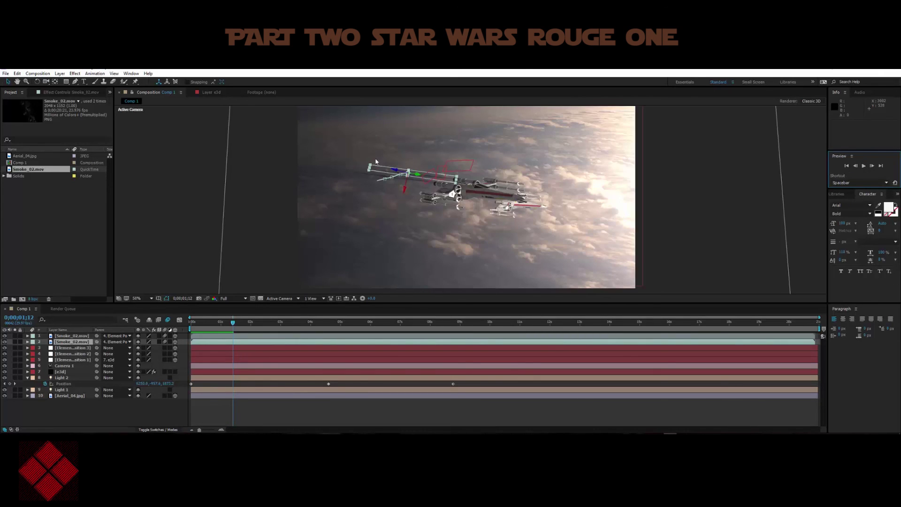
{"action": "left_click_drag", "start_coordinate": [369, 169], "coordinate": [320, 161]}
{"action": "left_click_drag", "start_coordinate": [543, 197], "coordinate": [448, 181]}
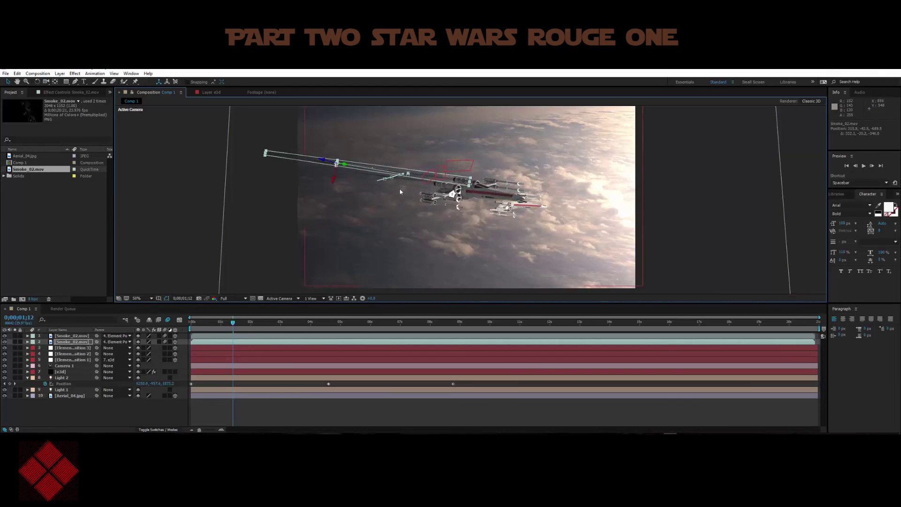
{"action": "left_click", "coordinate": [190, 192]}
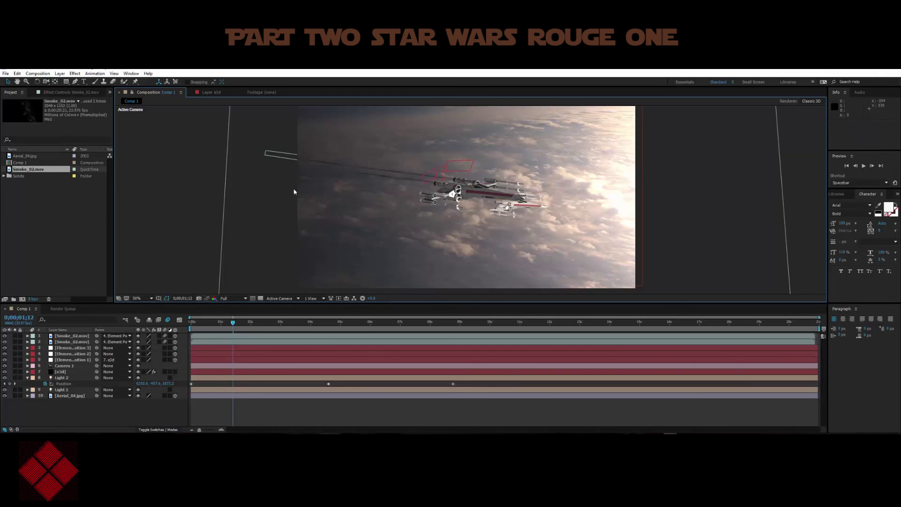
Lengthen the duplicate smoke trail at 0;00;01;12 and reposition it to run from the engine out past the frame edge
{"action": "left_click", "coordinate": [352, 170]}
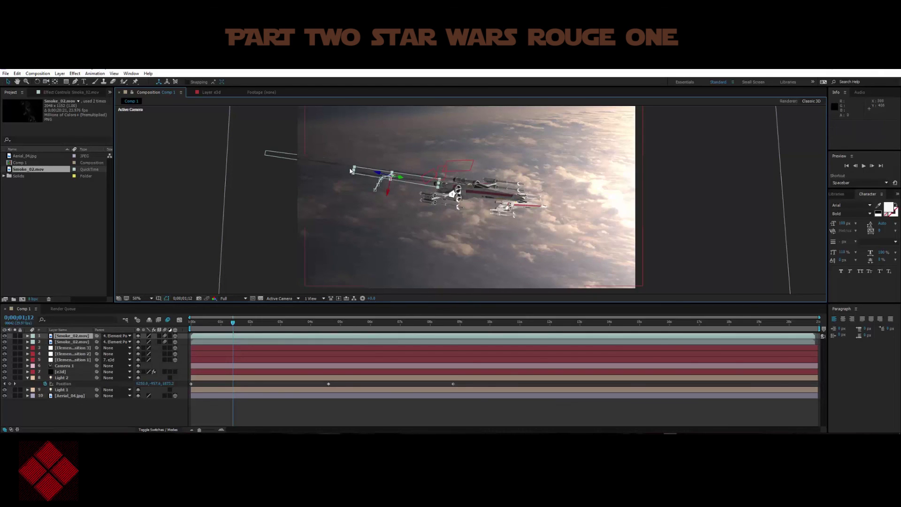
{"action": "left_click_drag", "start_coordinate": [353, 171], "coordinate": [262, 155]}
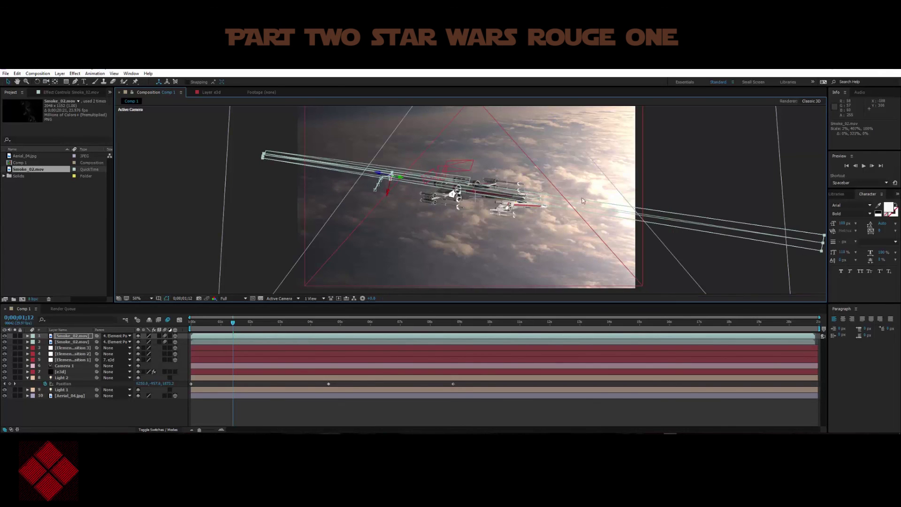
{"action": "left_click_drag", "start_coordinate": [542, 201], "coordinate": [342, 184]}
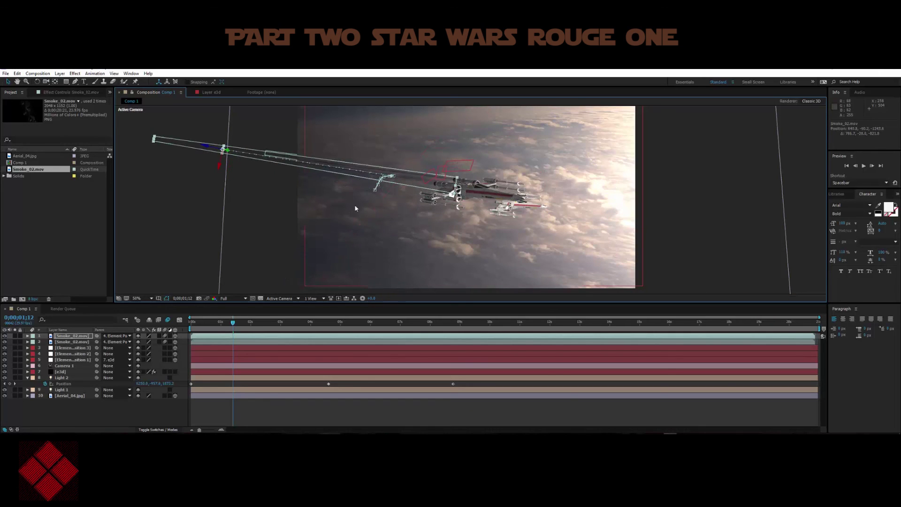
{"action": "left_click_drag", "start_coordinate": [417, 185], "coordinate": [398, 190]}
{"action": "left_click", "coordinate": [203, 209]}
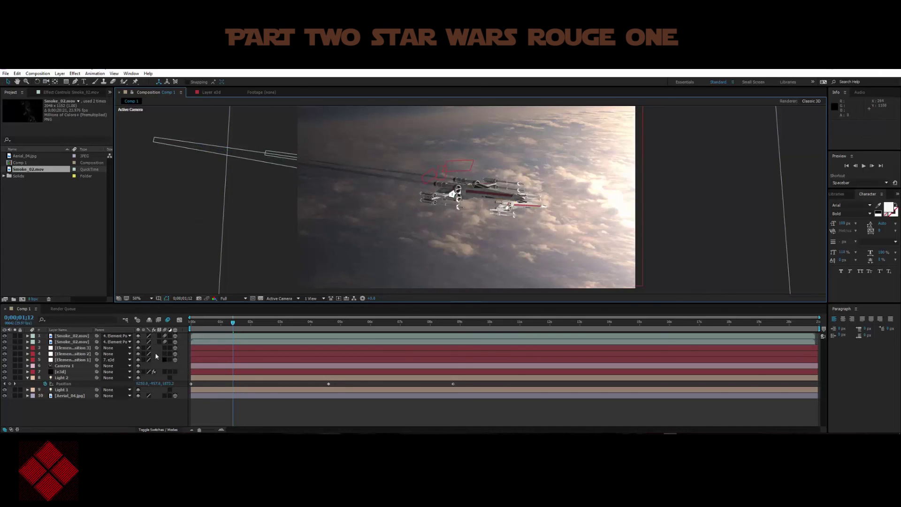
Set the duplicate smoke layer's Opacity to 80% and collapse its properties
{"action": "left_click", "coordinate": [74, 336]}
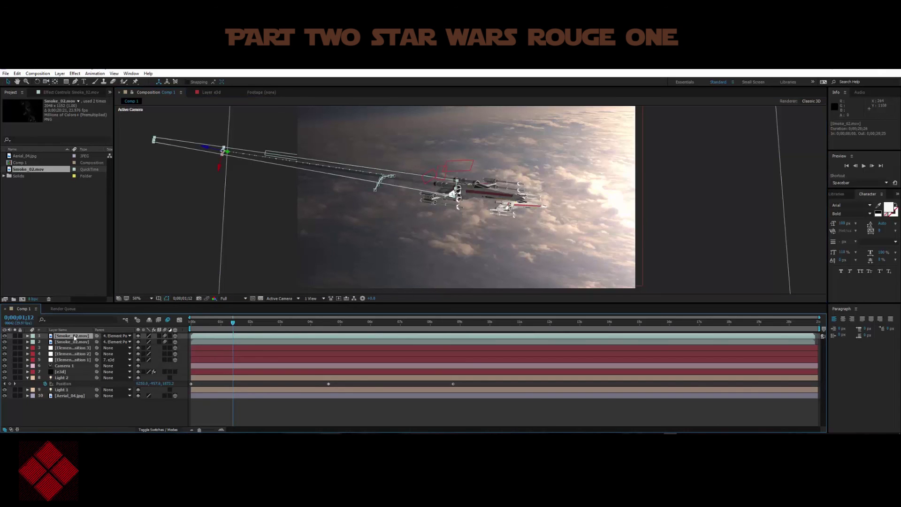
{"action": "left_click", "coordinate": [27, 336]}
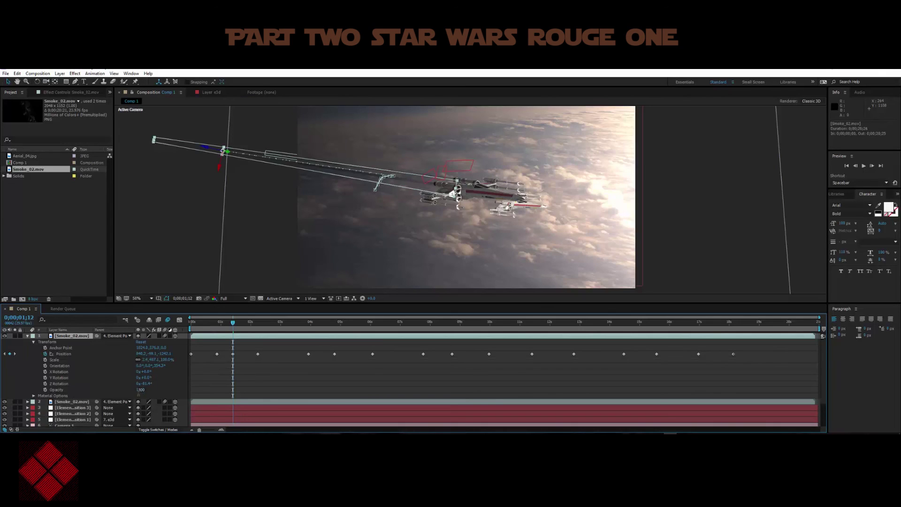
{"action": "left_click", "coordinate": [140, 389]}
{"action": "type", "text": "80"}
{"action": "key", "text": "Return"}
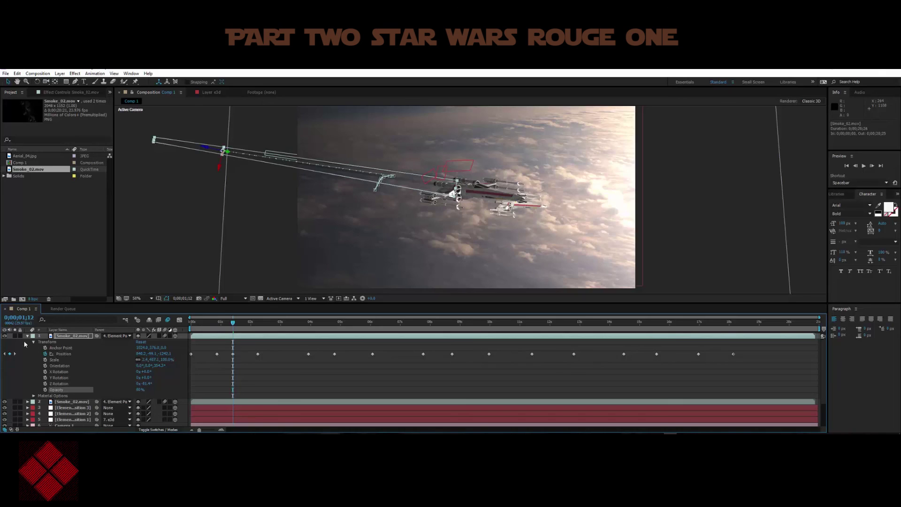
{"action": "left_click", "coordinate": [28, 336]}
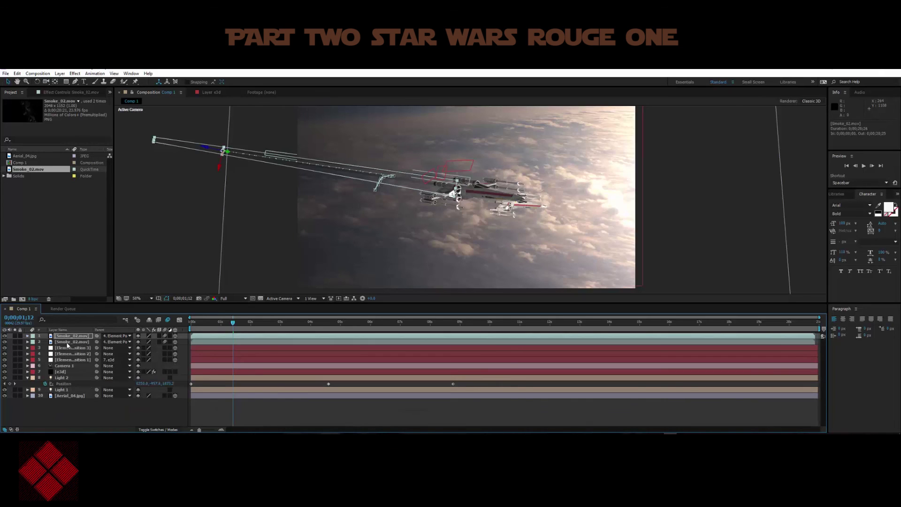
Set the original smoke layer's Opacity to 80%
{"action": "left_click", "coordinate": [31, 342]}
{"action": "left_click", "coordinate": [28, 342]}
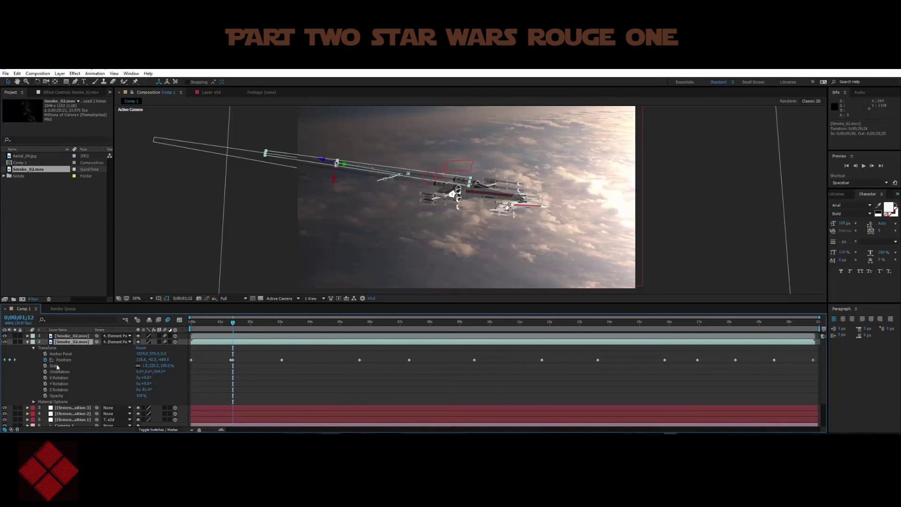
{"action": "left_click", "coordinate": [140, 395]}
{"action": "type", "text": "80"}
{"action": "key", "text": "Return"}
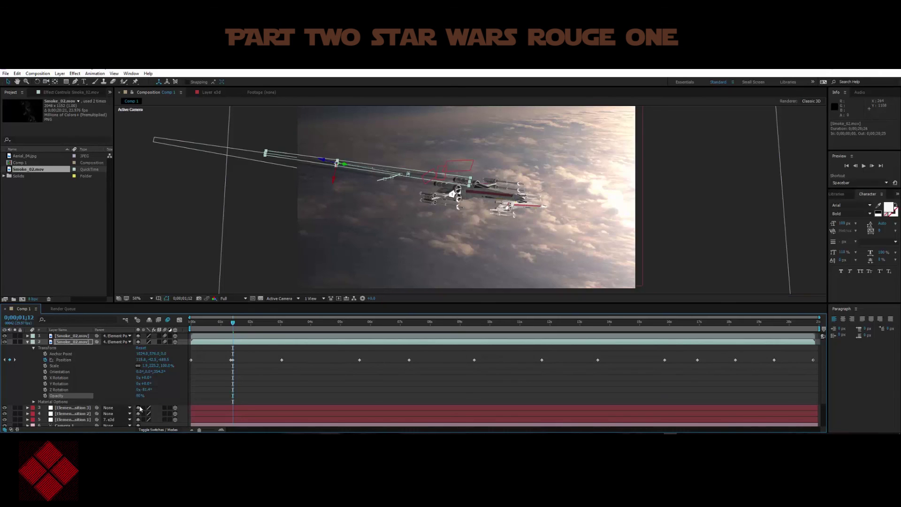
{"action": "left_click", "coordinate": [158, 279]}
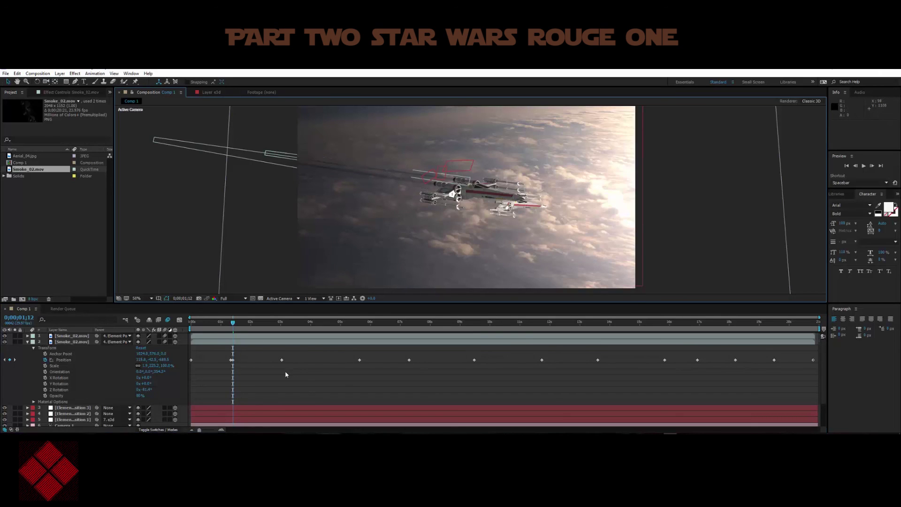
At 0;00;00;00, pull the duplicate smoke trail back so it starts behind the X-Wing's engine
{"action": "left_click_drag", "start_coordinate": [227, 327], "coordinate": [191, 326]}
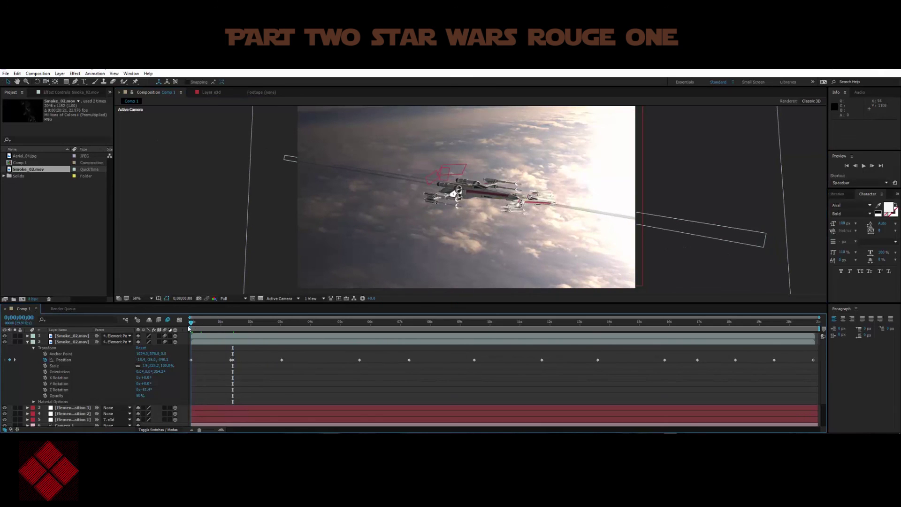
{"action": "left_click", "coordinate": [716, 230]}
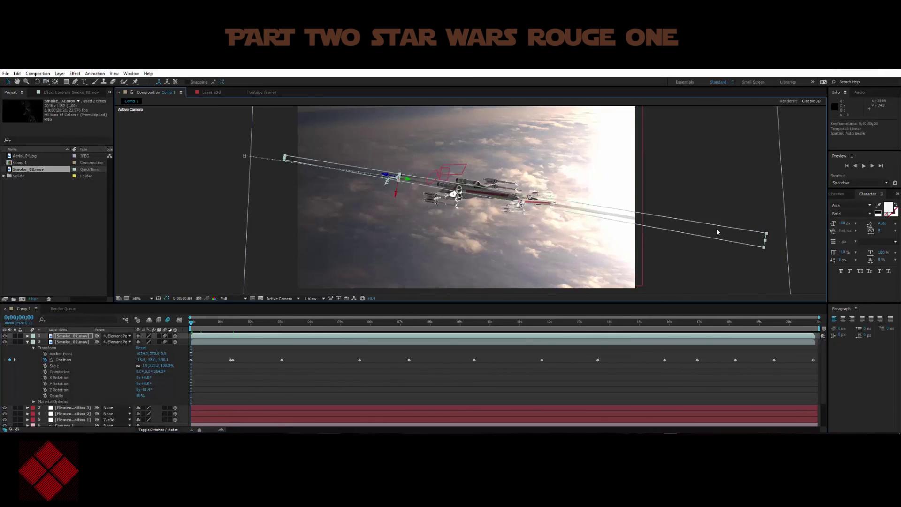
{"action": "left_click_drag", "start_coordinate": [764, 241], "coordinate": [438, 185]}
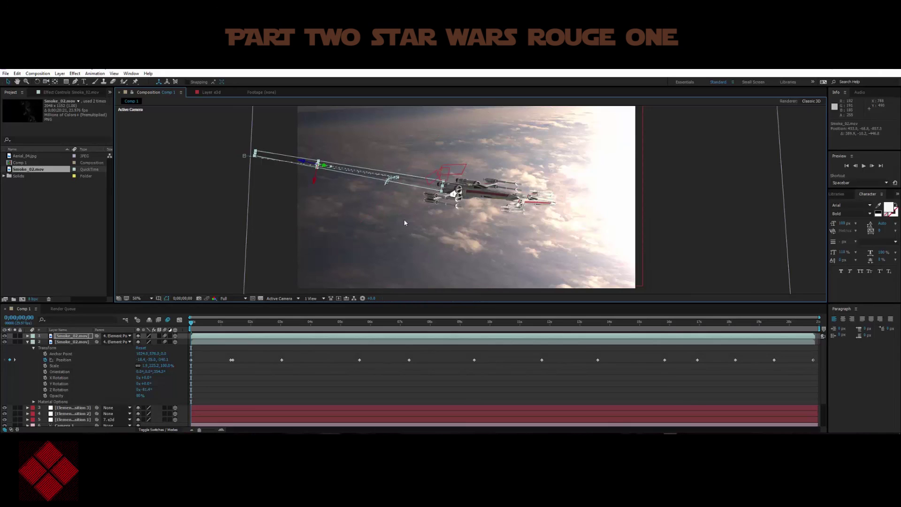
{"action": "left_click", "coordinate": [202, 255]}
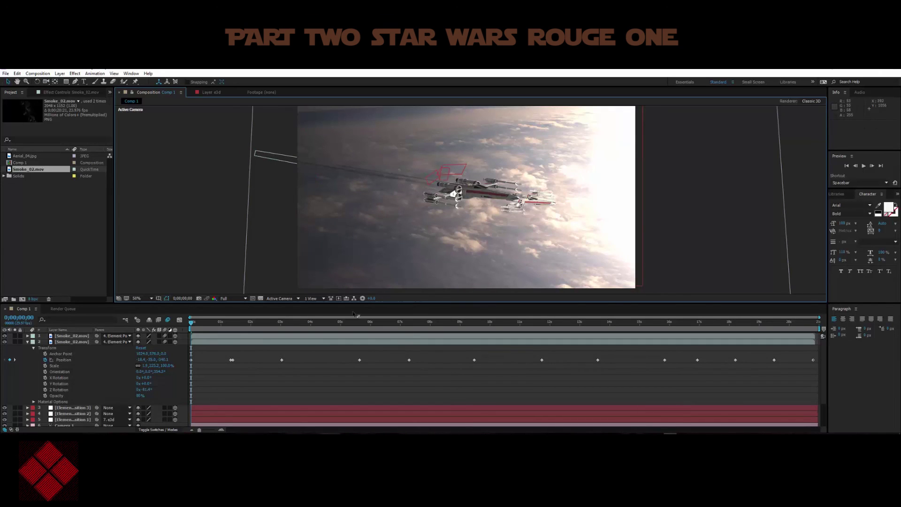
Pull the duplicate smoke trail back behind the engine at 0;00;00;09 and the original trail at 0;00;00;21
{"action": "left_click", "coordinate": [863, 168]}
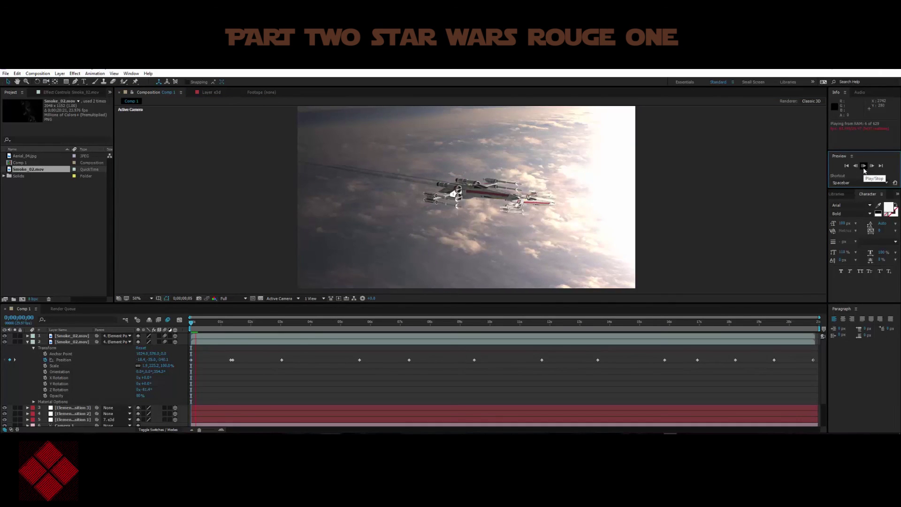
{"action": "left_click", "coordinate": [863, 167]}
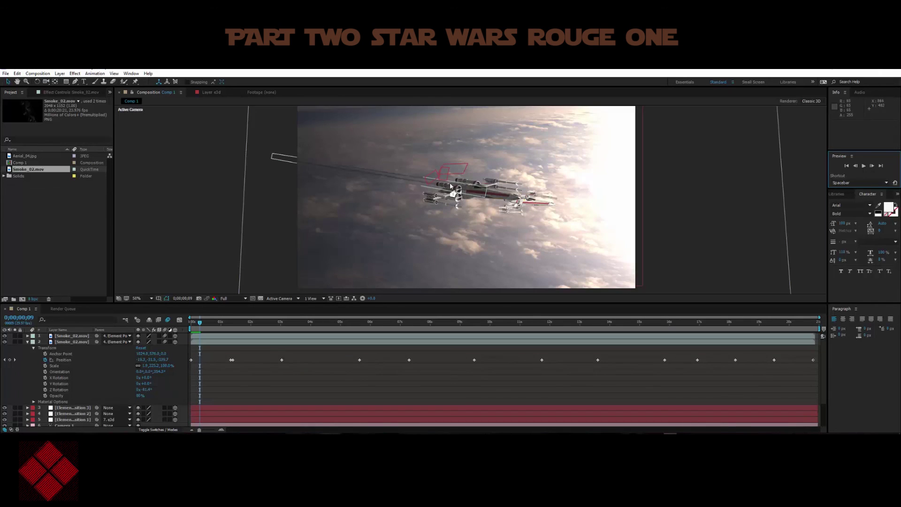
{"action": "left_click_drag", "start_coordinate": [450, 186], "coordinate": [408, 177]}
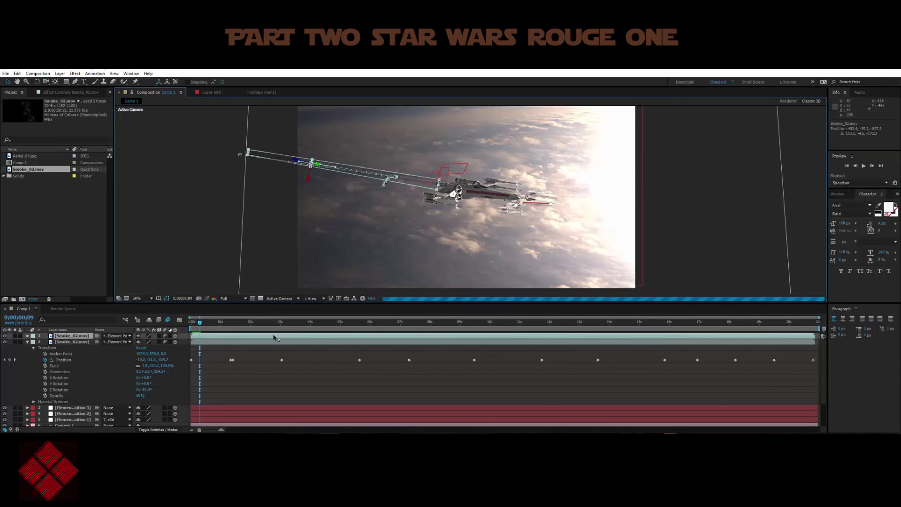
{"action": "left_click_drag", "start_coordinate": [201, 325], "coordinate": [212, 323]}
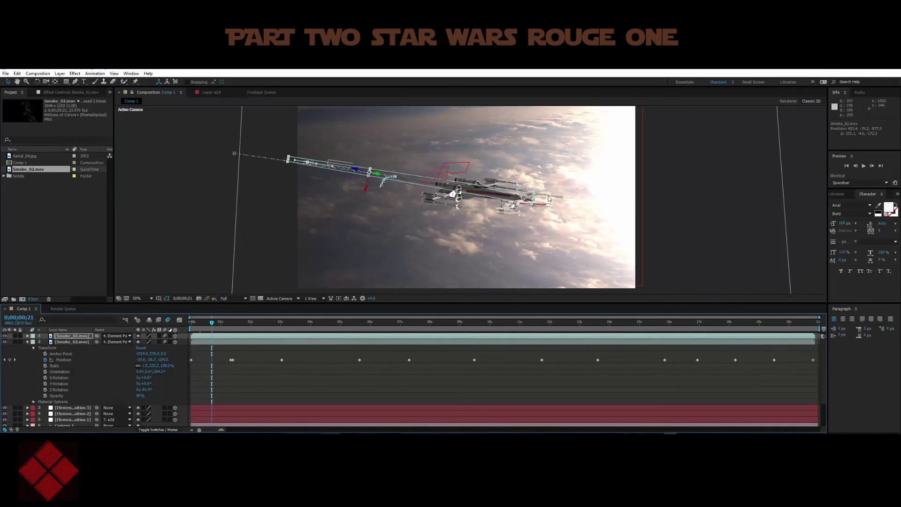
{"action": "left_click_drag", "start_coordinate": [546, 198], "coordinate": [421, 176]}
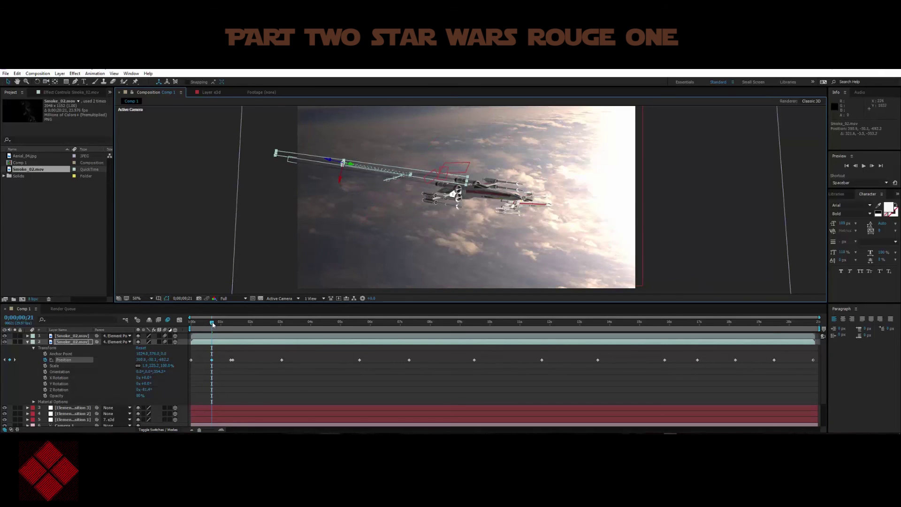
Keyframe both smoke trails further back at 0;00;02;06 so they start behind the engines
{"action": "left_click_drag", "start_coordinate": [213, 324], "coordinate": [256, 322]}
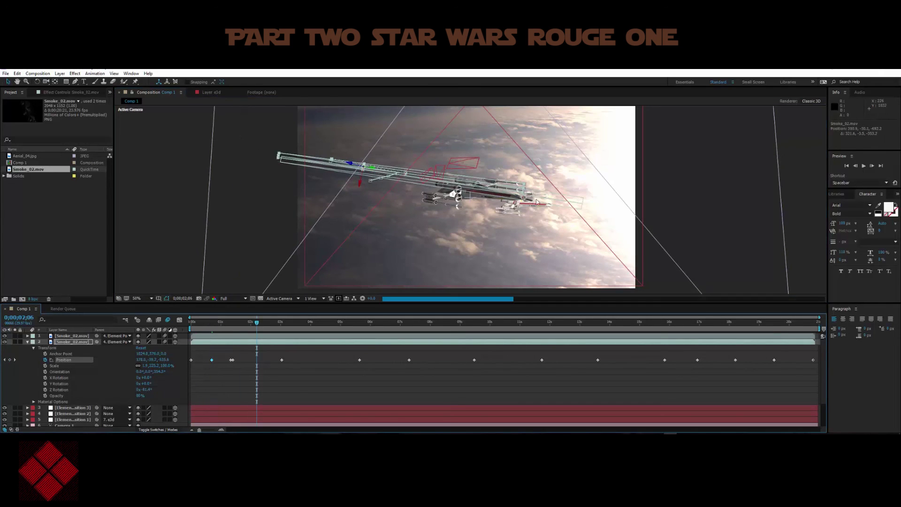
{"action": "left_click_drag", "start_coordinate": [543, 202], "coordinate": [413, 182]}
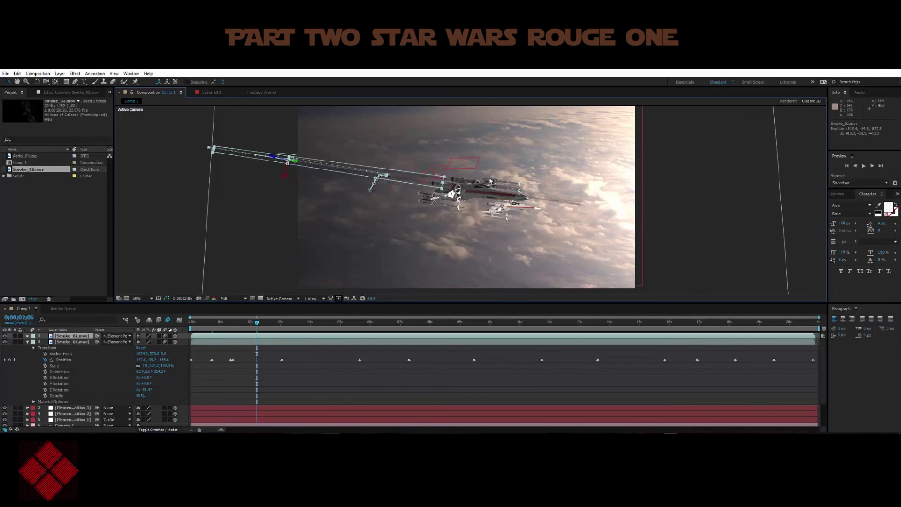
{"action": "left_click_drag", "start_coordinate": [496, 187], "coordinate": [434, 179]}
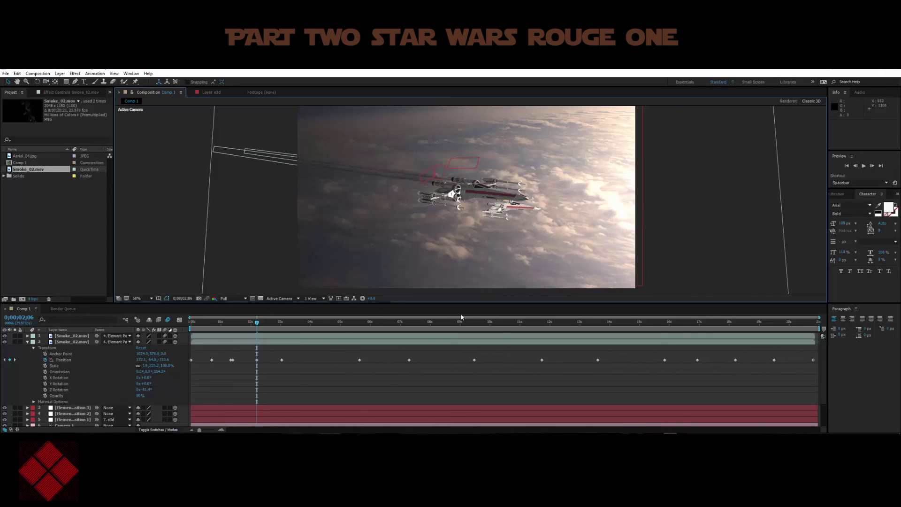
At 0;00;14;24, raise Light 1 and shift it about 1990 units along Z to reduce the overexposure on the clouds
{"action": "left_click", "coordinate": [632, 329]}
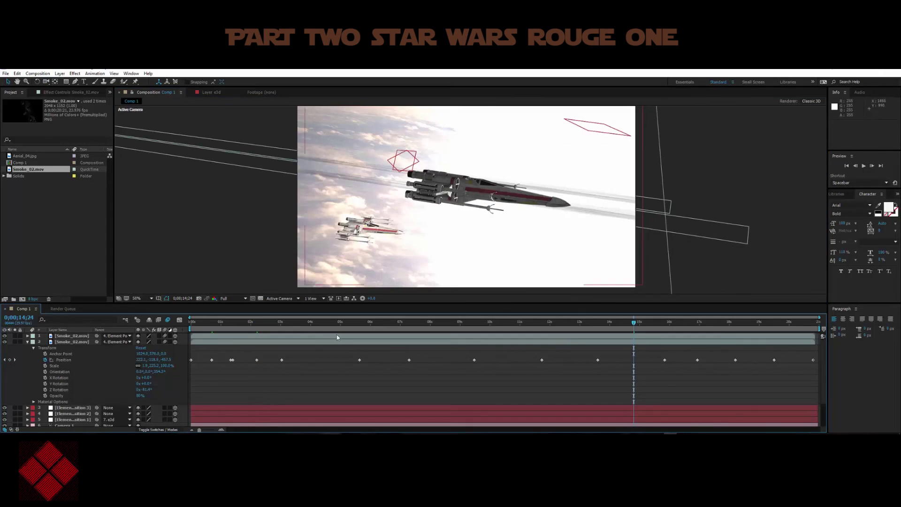
{"action": "left_click", "coordinate": [27, 341]}
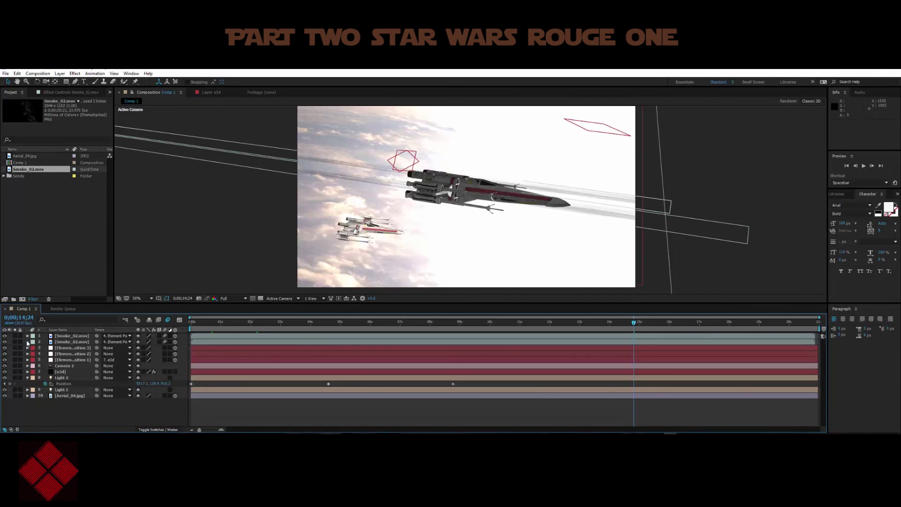
{"action": "left_click", "coordinate": [65, 378]}
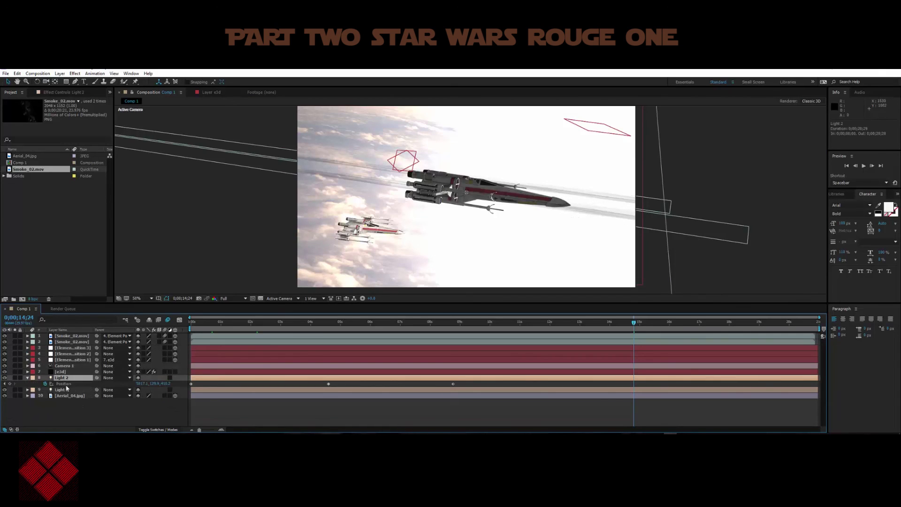
{"action": "left_click", "coordinate": [68, 390]}
{"action": "key", "text": "comma"}
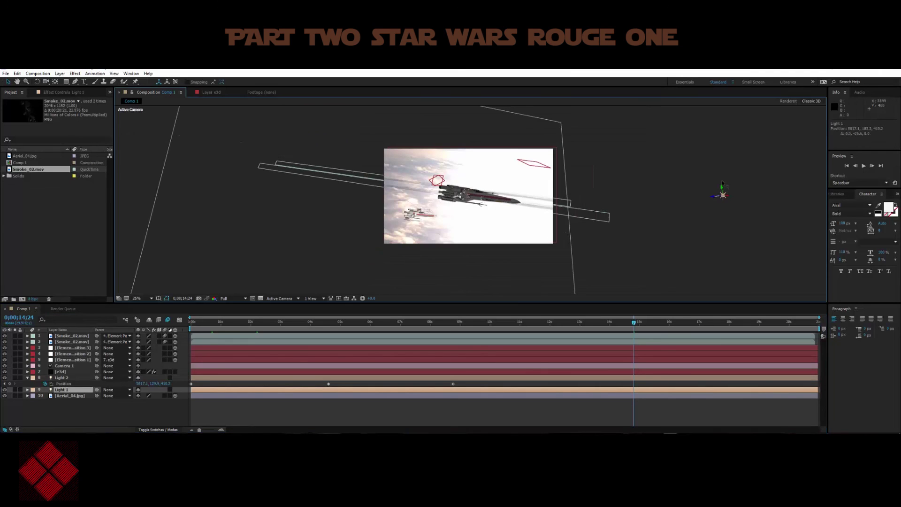
{"action": "left_click_drag", "start_coordinate": [722, 188], "coordinate": [727, 130]}
{"action": "left_click", "coordinate": [707, 166]}
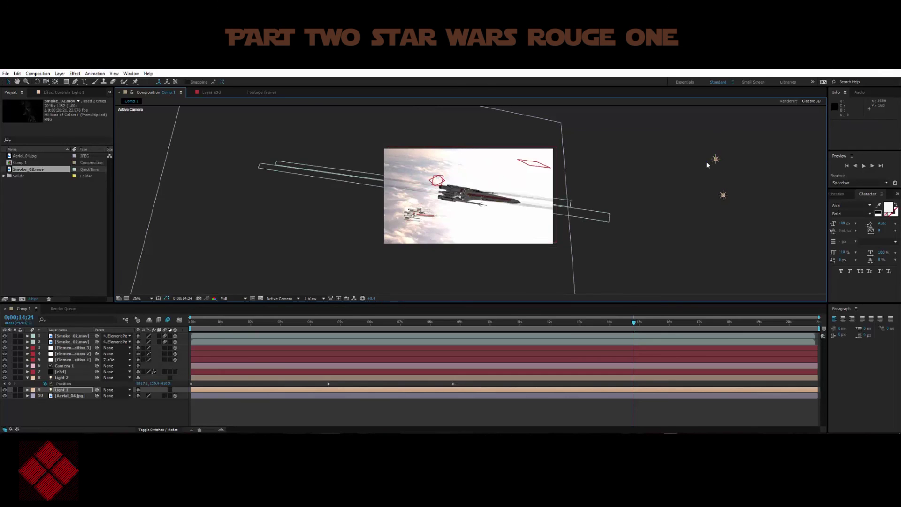
{"action": "left_click", "coordinate": [710, 165]}
{"action": "left_click_drag", "start_coordinate": [709, 163], "coordinate": [541, 202]}
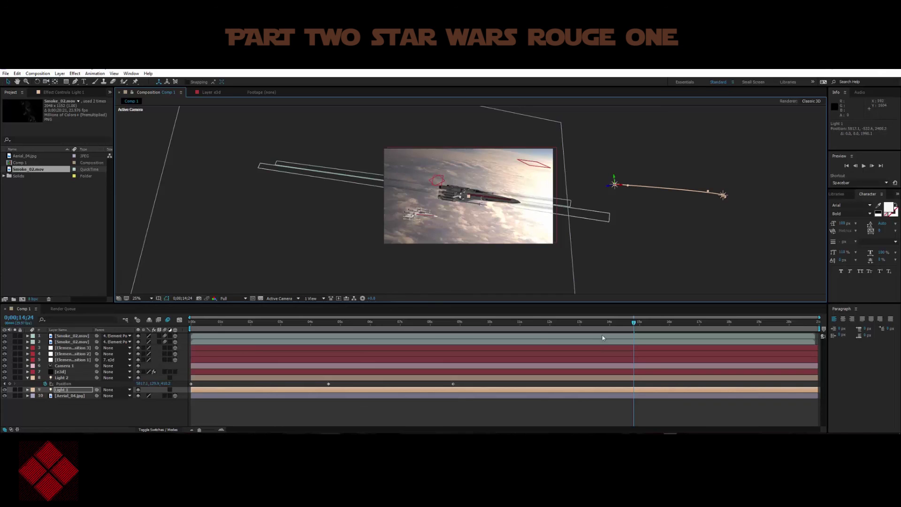
Return to 0;00;00;00 and preview the comp with the adjusted light and smoke trails
{"action": "left_click_drag", "start_coordinate": [628, 322], "coordinate": [186, 326]}
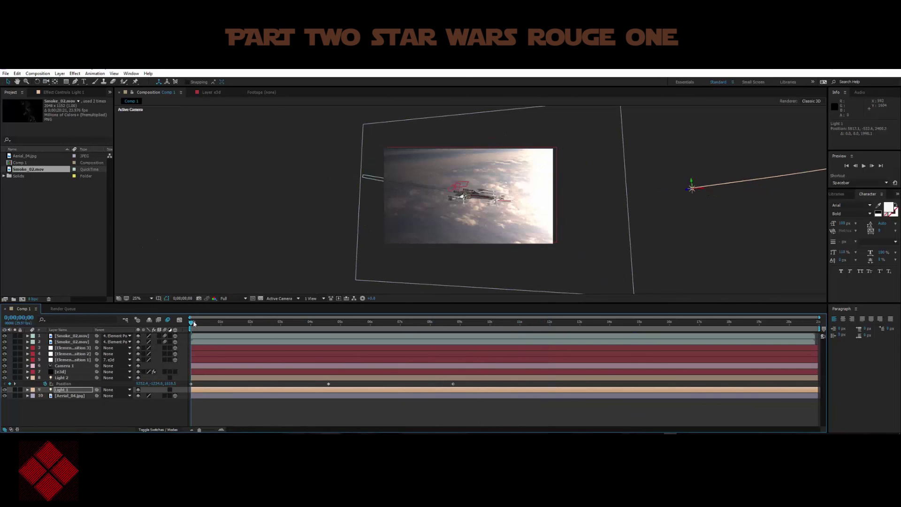
{"action": "scroll", "coordinate": [314, 261], "scroll_direction": "up", "scroll_amount": 3}
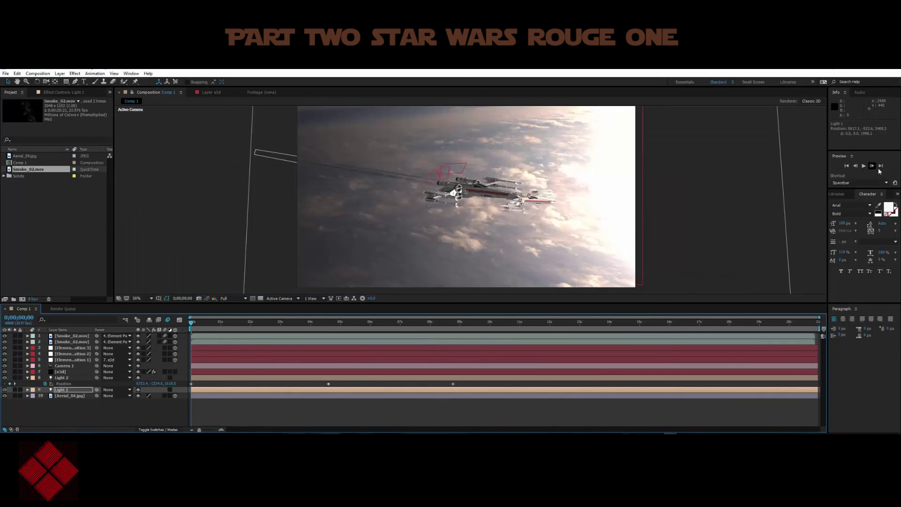
{"action": "left_click", "coordinate": [863, 166]}
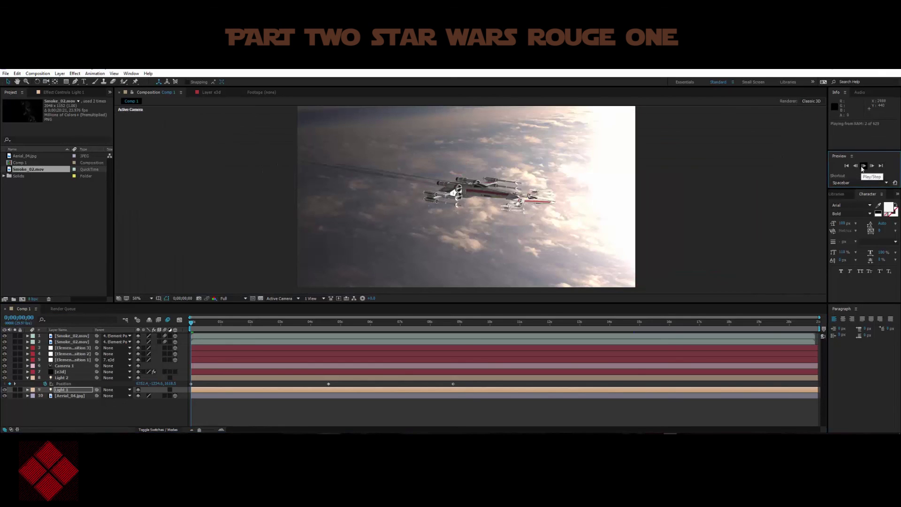